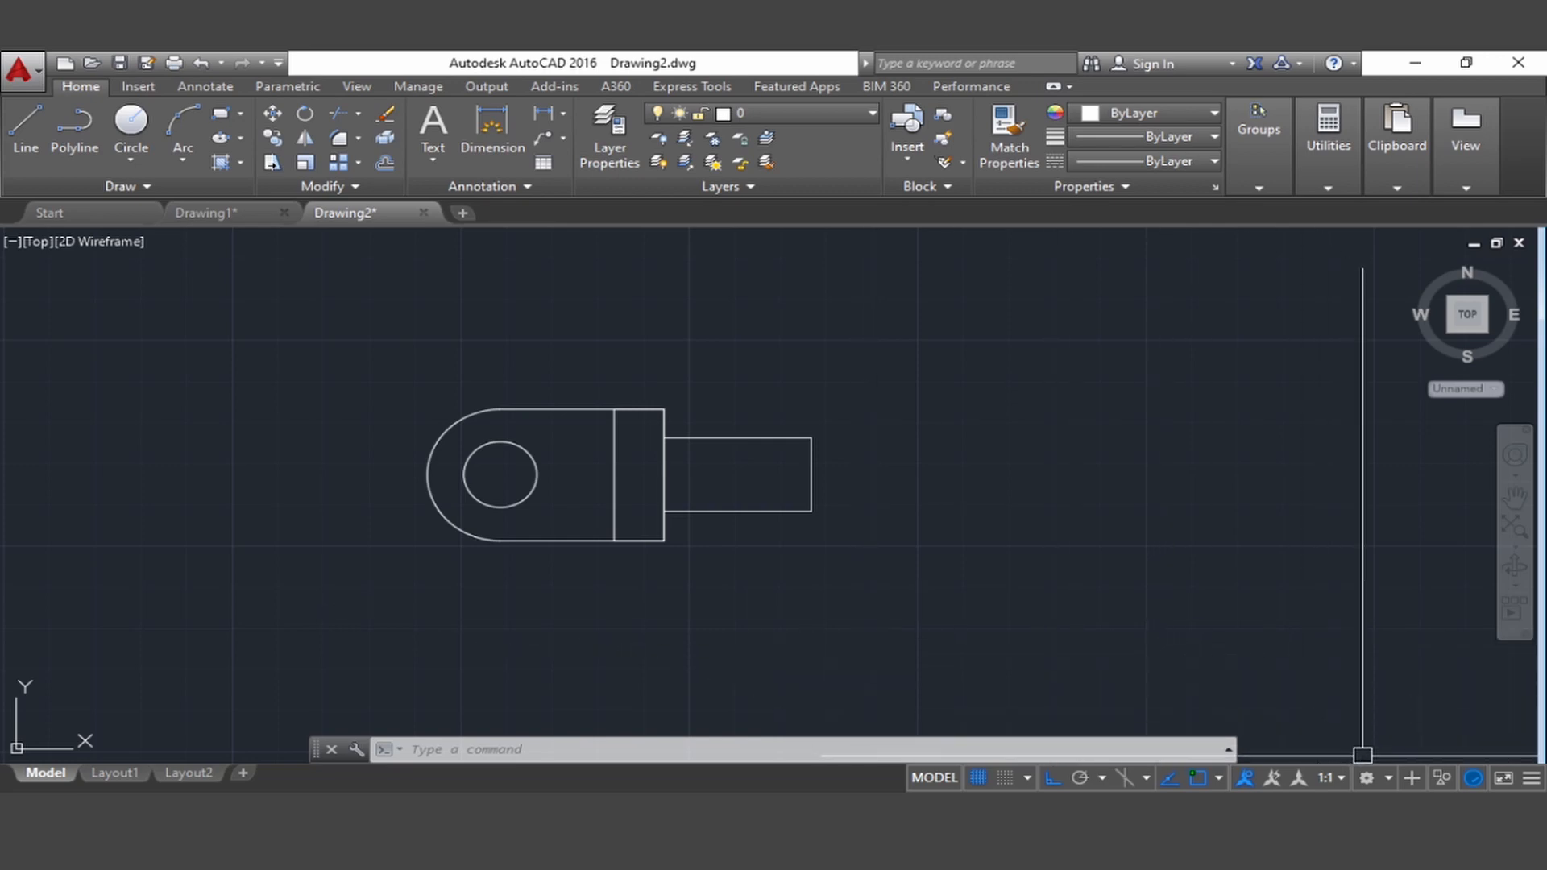
# Switch to the 3D Modeling workspace and set the viewport to the SW Isometric view
pyautogui.click(1387, 777)
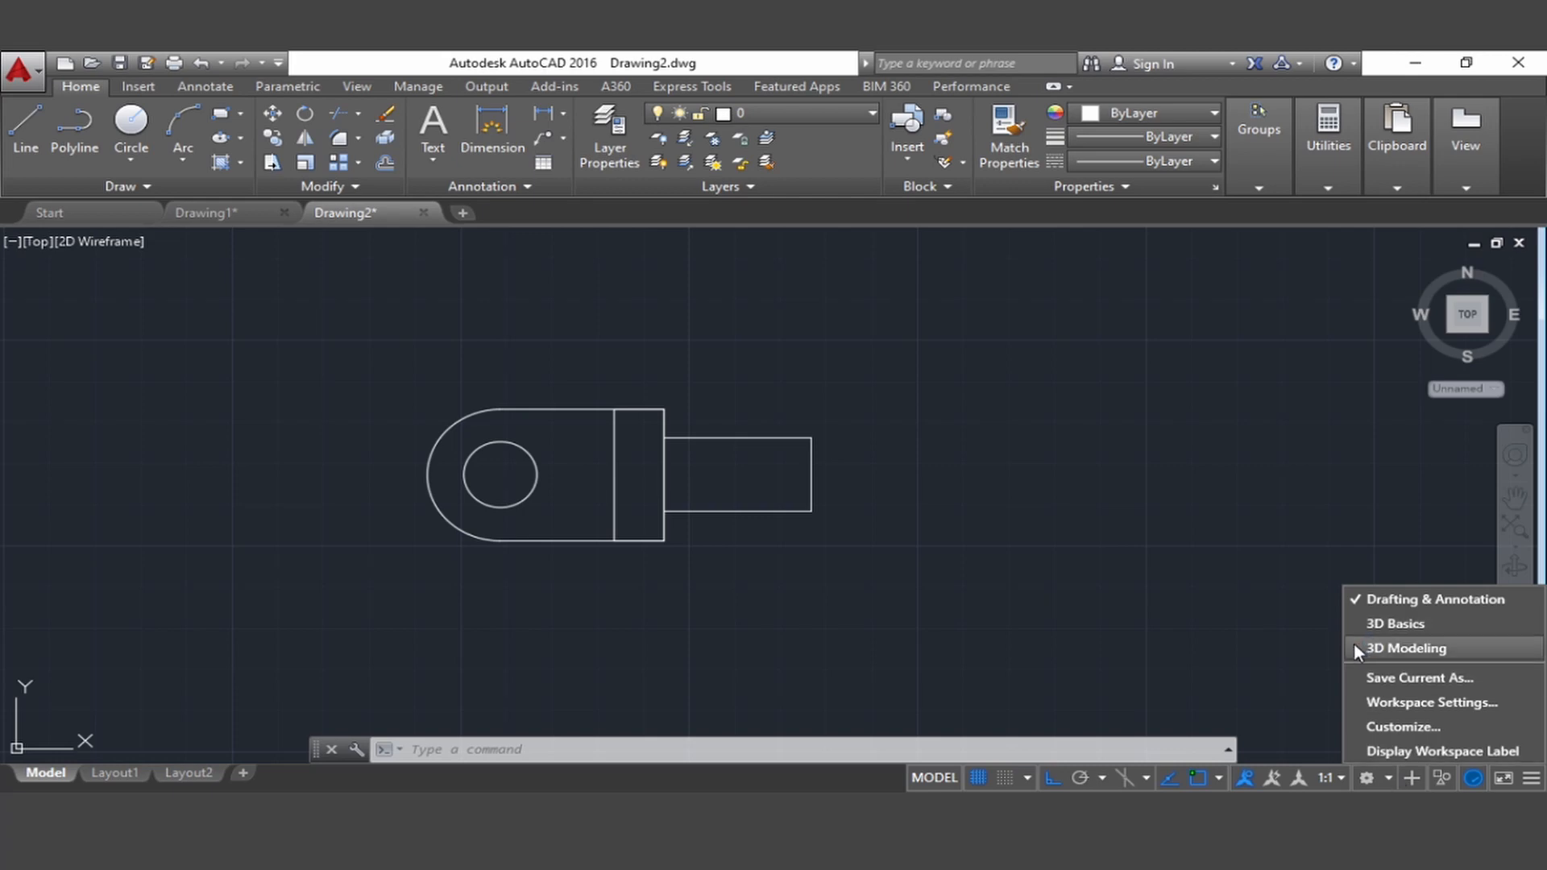
pyautogui.click(1401, 648)
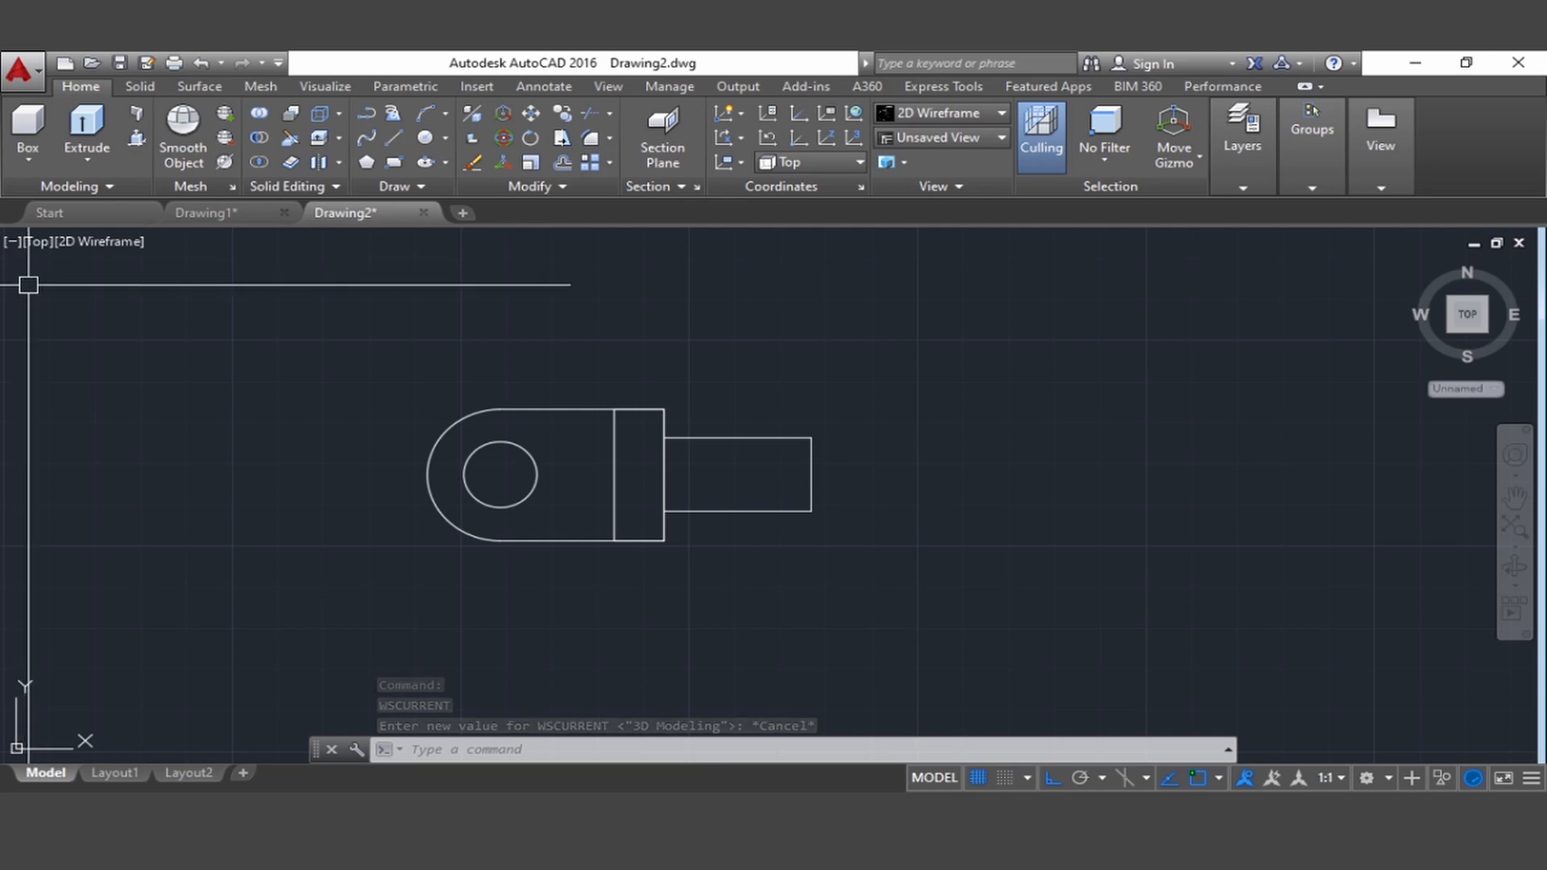
pyautogui.click(34, 244)
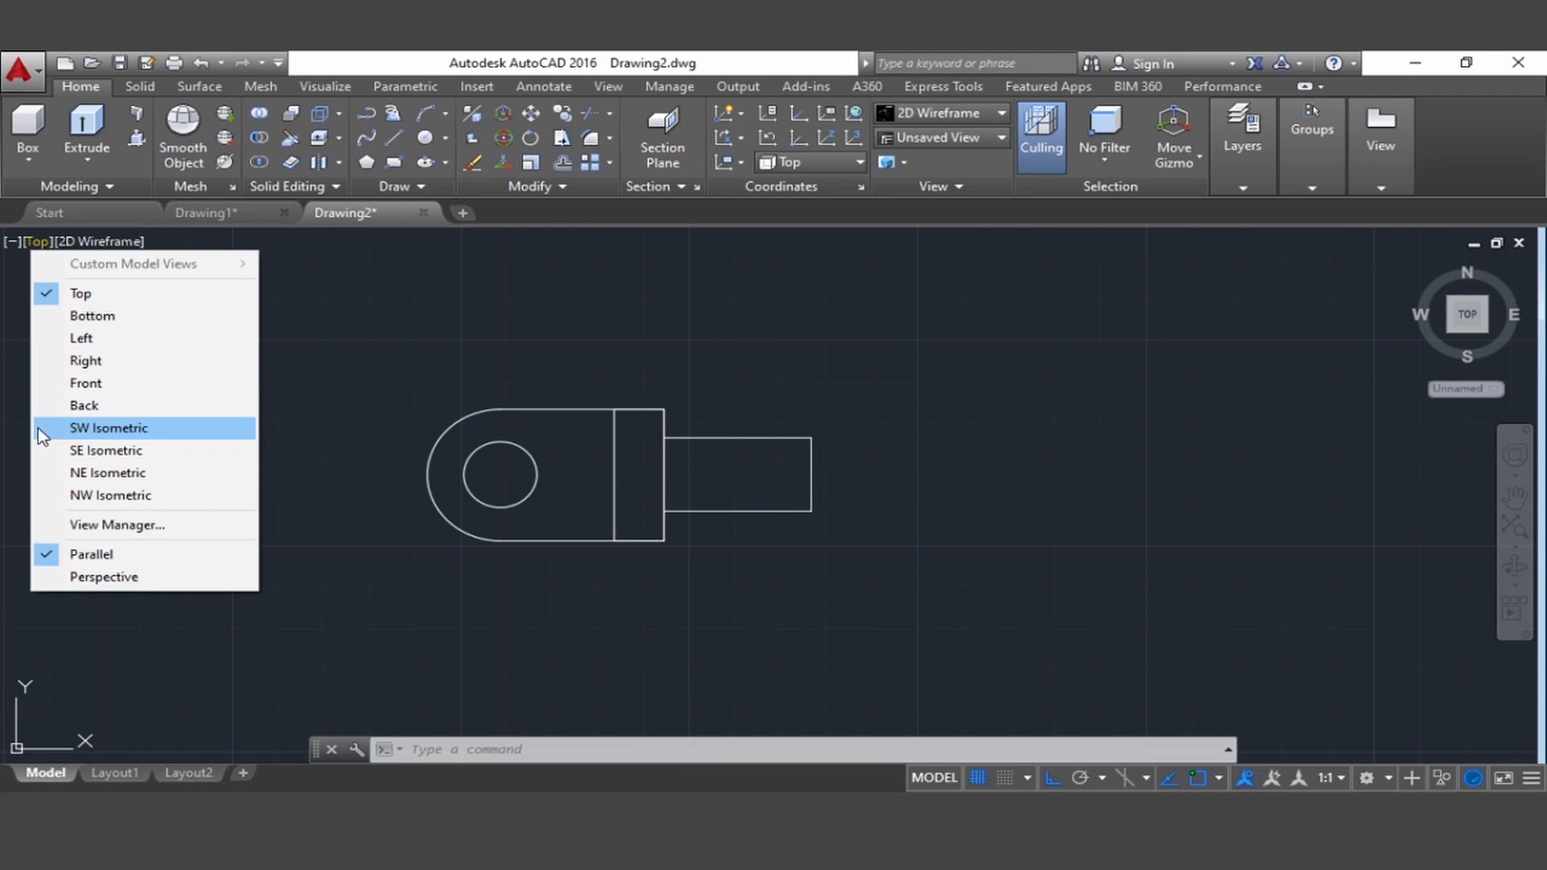
pyautogui.click(37, 428)
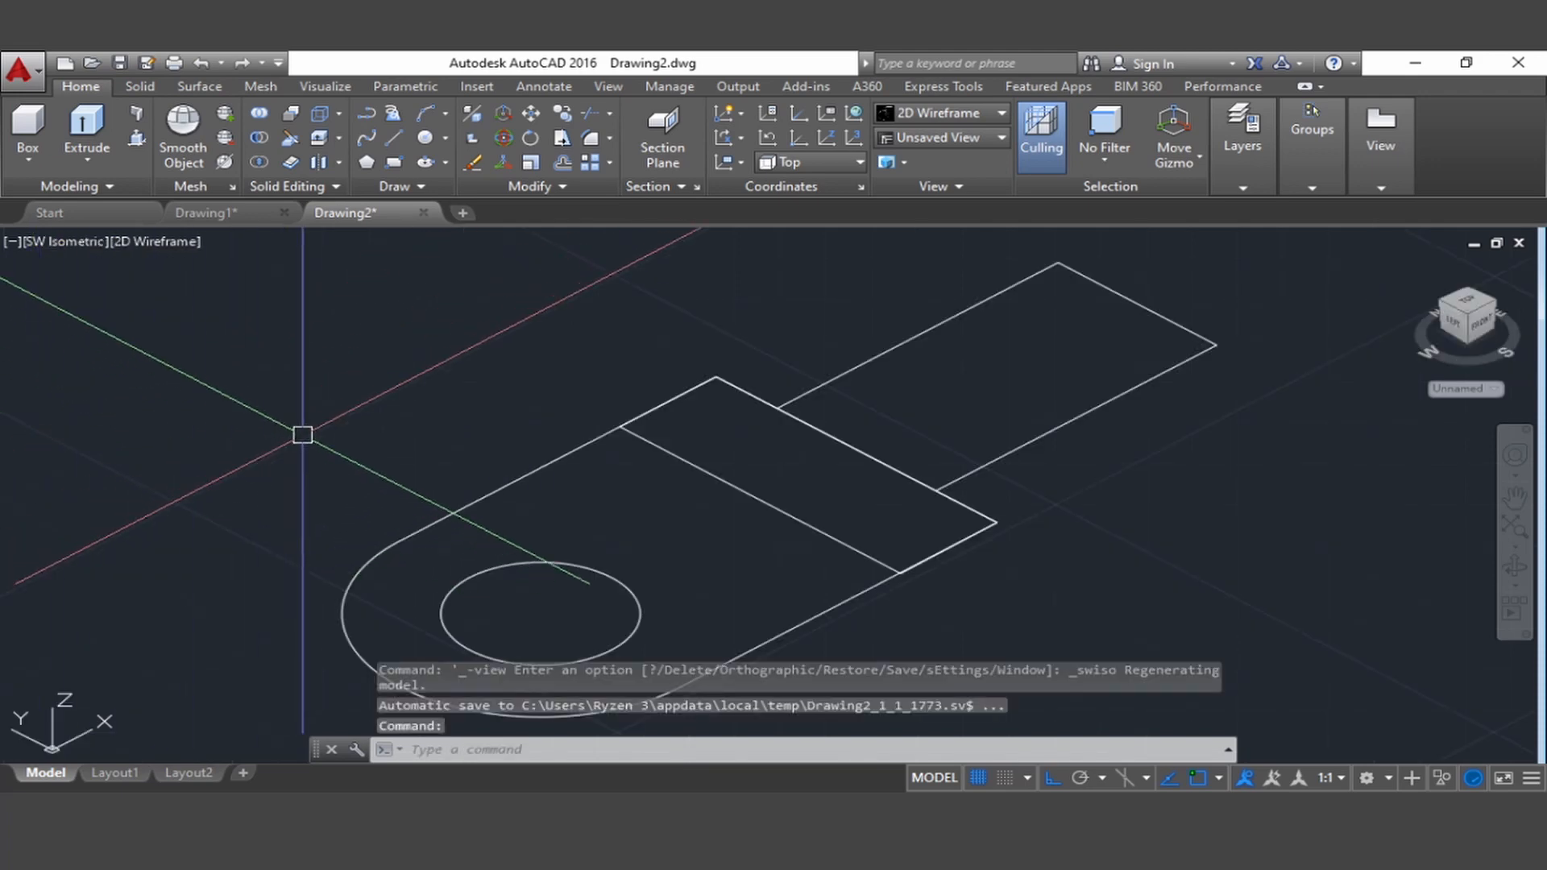
# Erase the three lines forming the narrow rectangular shank at the square end of the plate outline
pyautogui.moveTo(303, 431); pyautogui.dragTo(214, 384, button='middle')
pyautogui.scroll(-5, 818, 528)
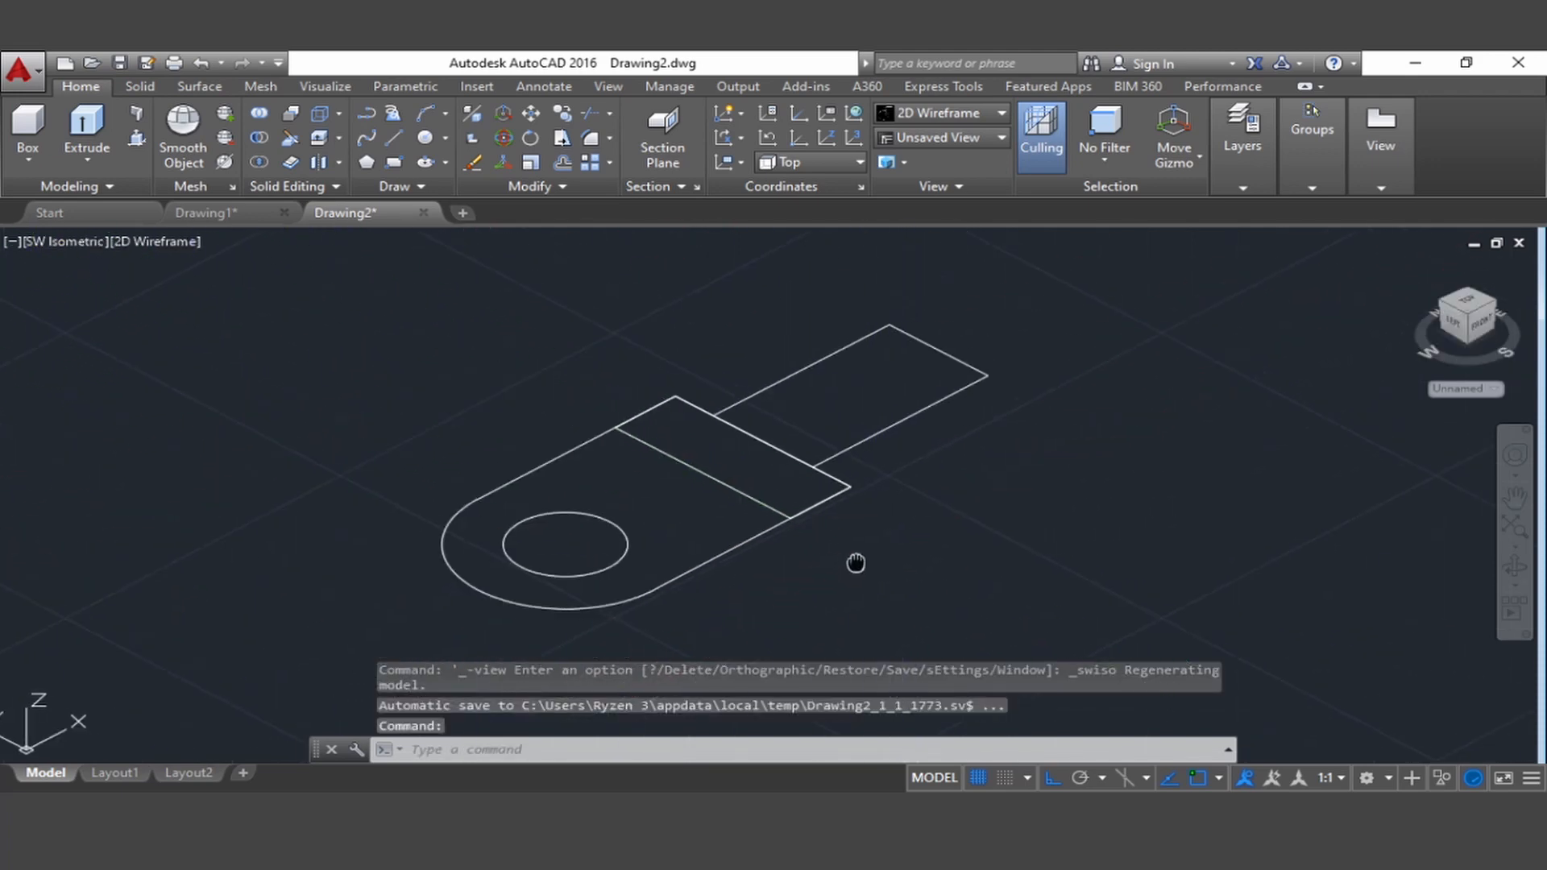
pyautogui.scroll(1, 801, 515)
pyautogui.moveTo(873, 435)
pyautogui.mouseDown(button='middle')
pyautogui.moveTo(790, 594)
pyautogui.moveTo(796, 524)
pyautogui.mouseUp(button='middle')
pyautogui.moveTo(738, 595); pyautogui.dragTo(738, 570, button='middle')
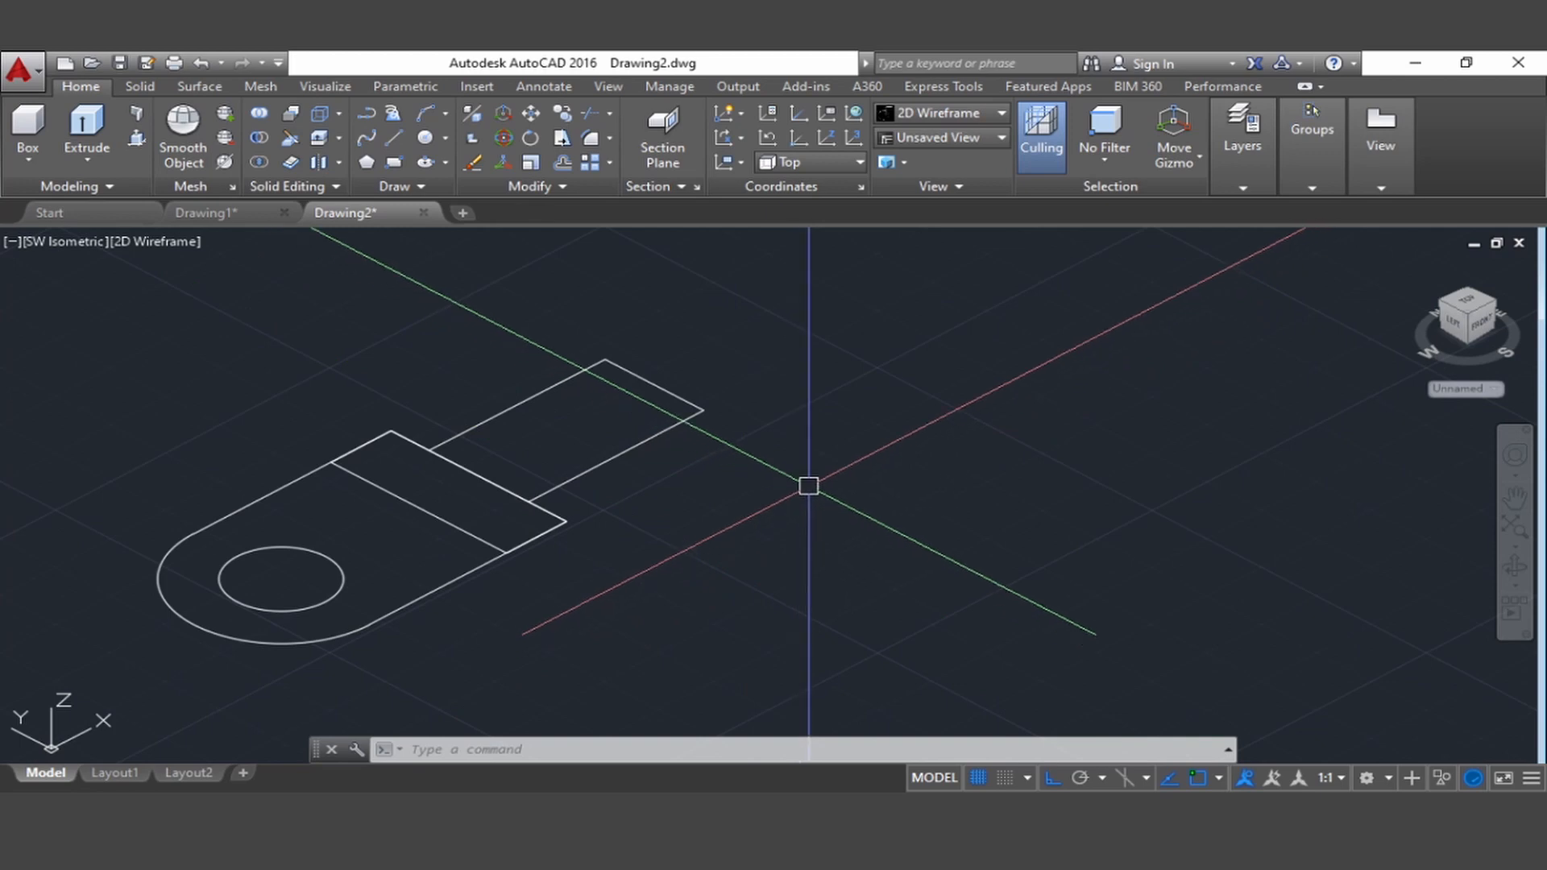
pyautogui.click(805, 506)
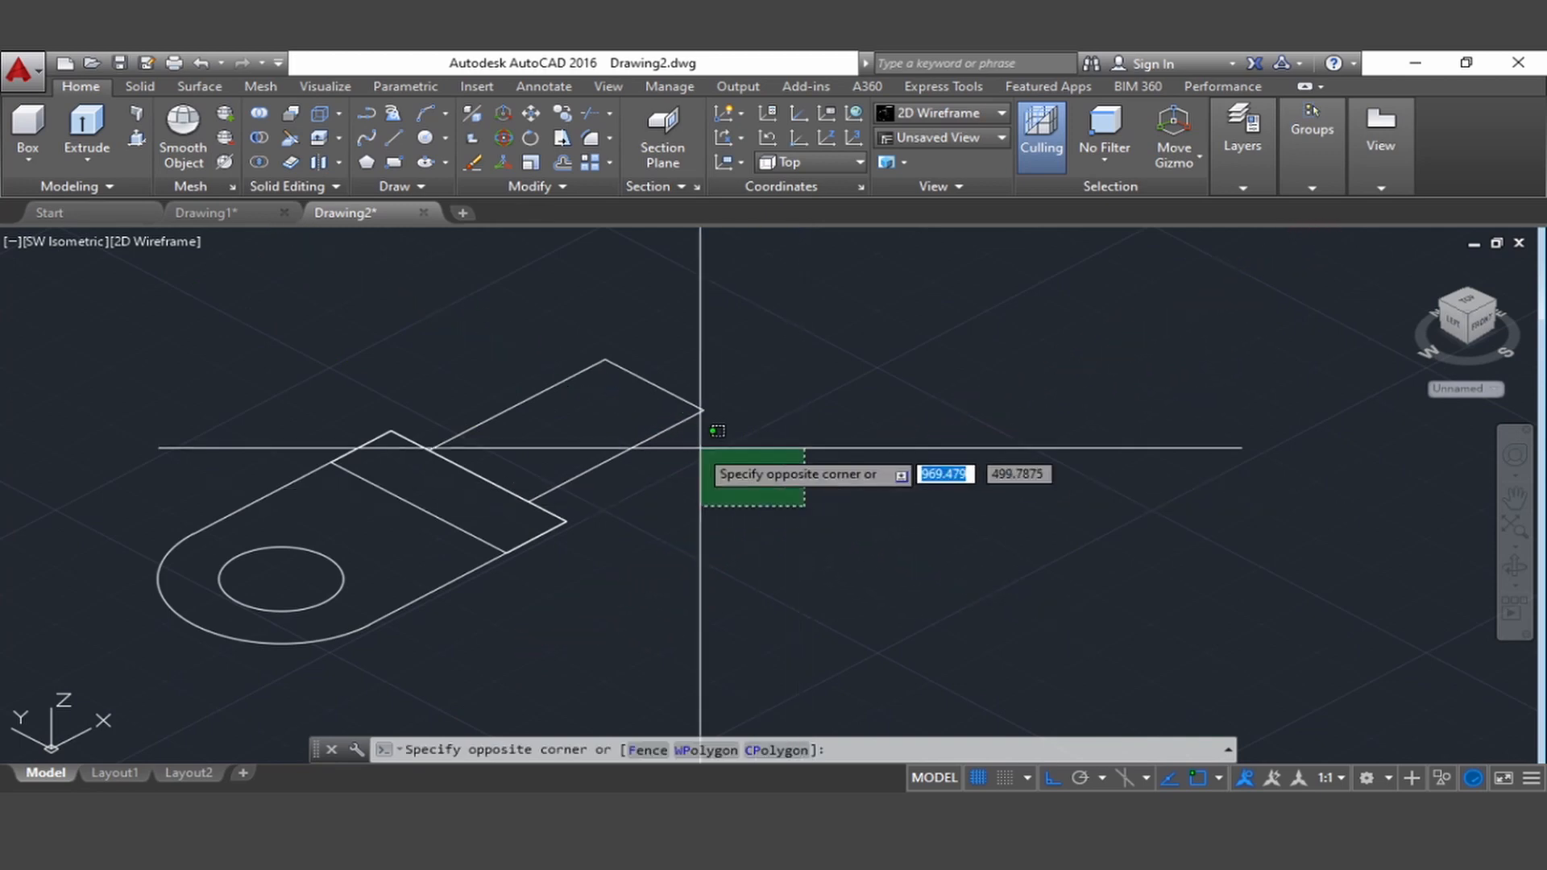
pyautogui.click(587, 329)
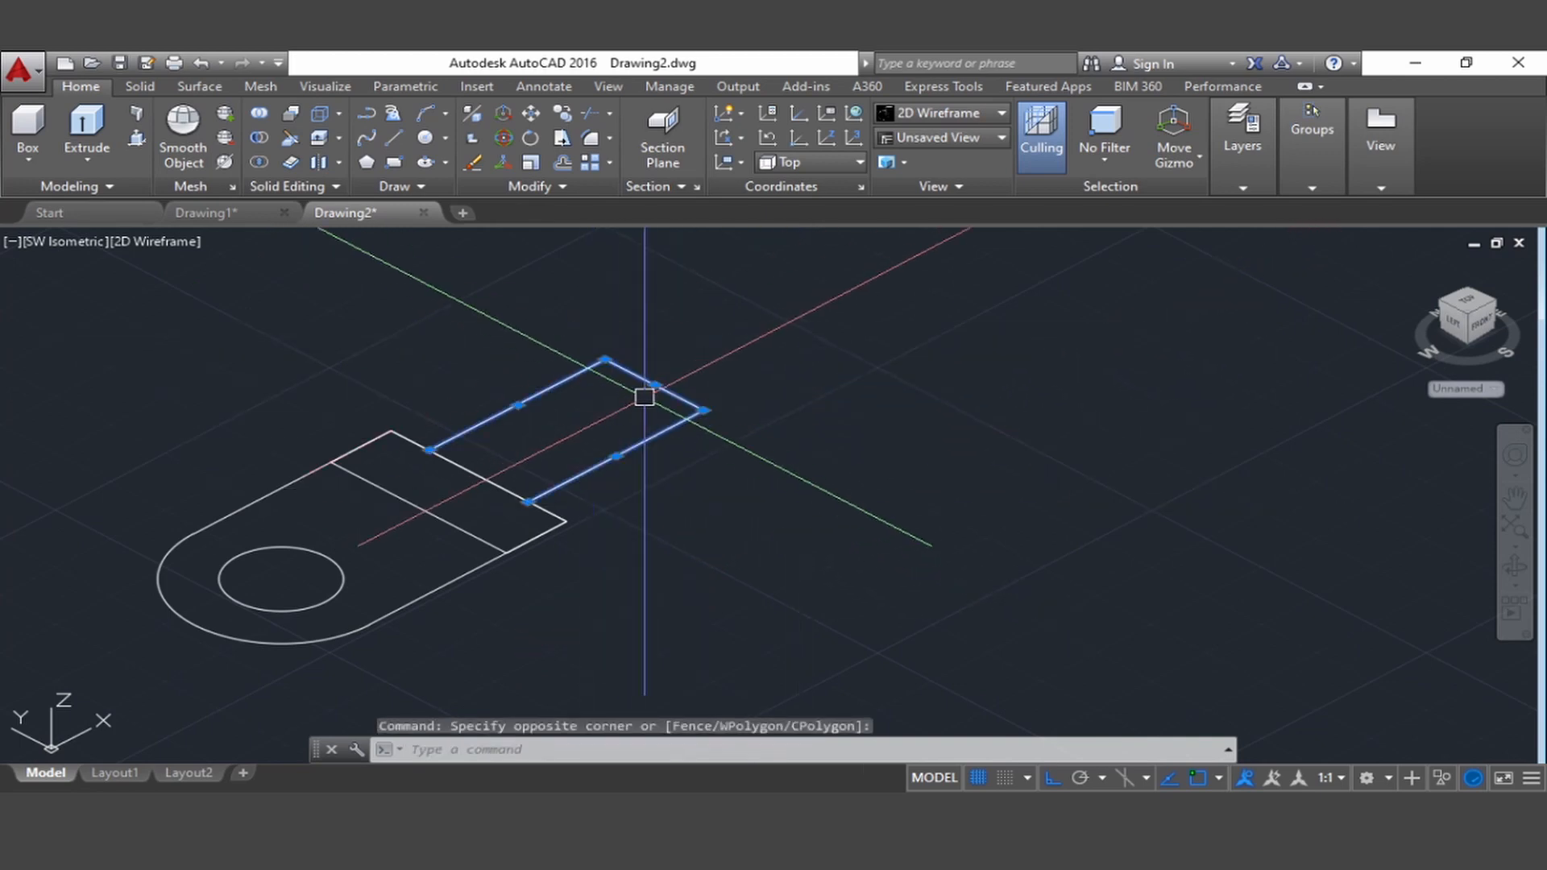
pyautogui.press('Delete')
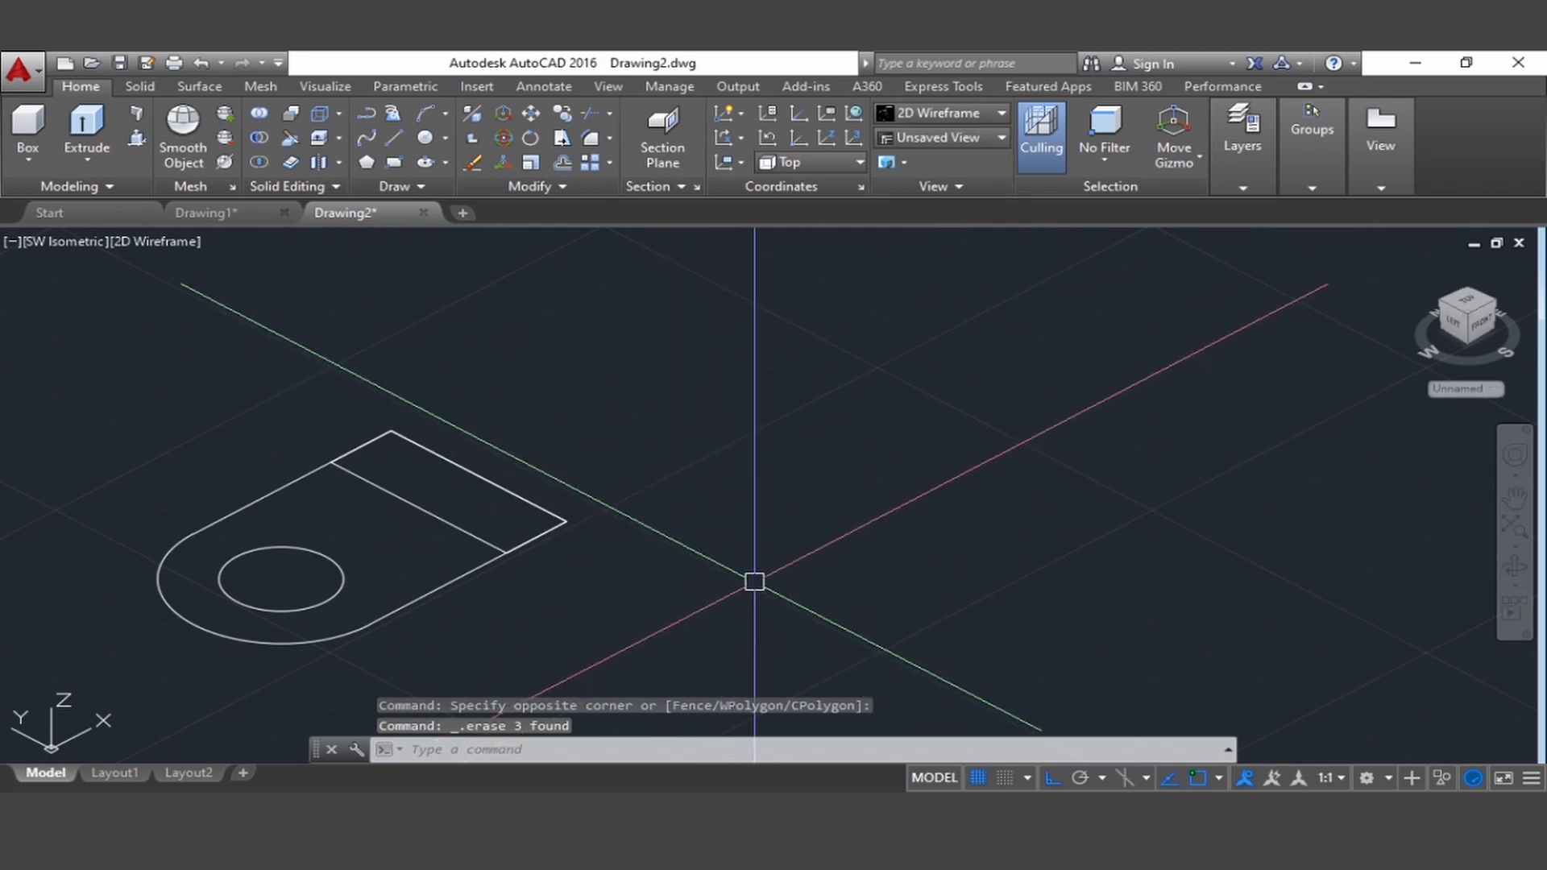
# Draw a circle of diameter 18 centred on the midpoint of the plate outline's straight end edge
pyautogui.write('c')
pyautogui.press('Return')
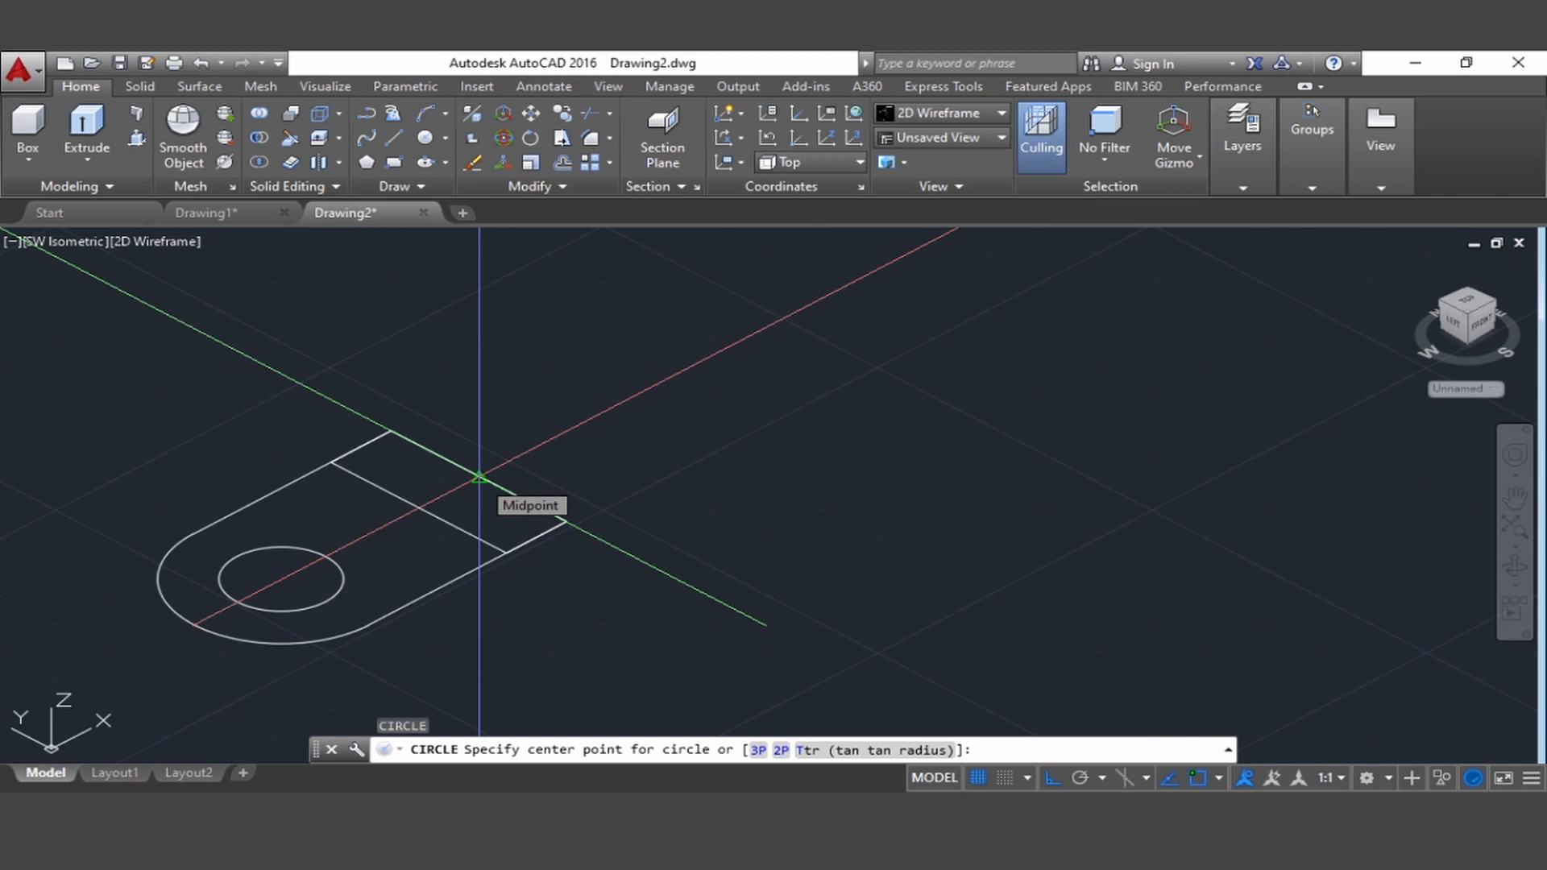
pyautogui.click(478, 477)
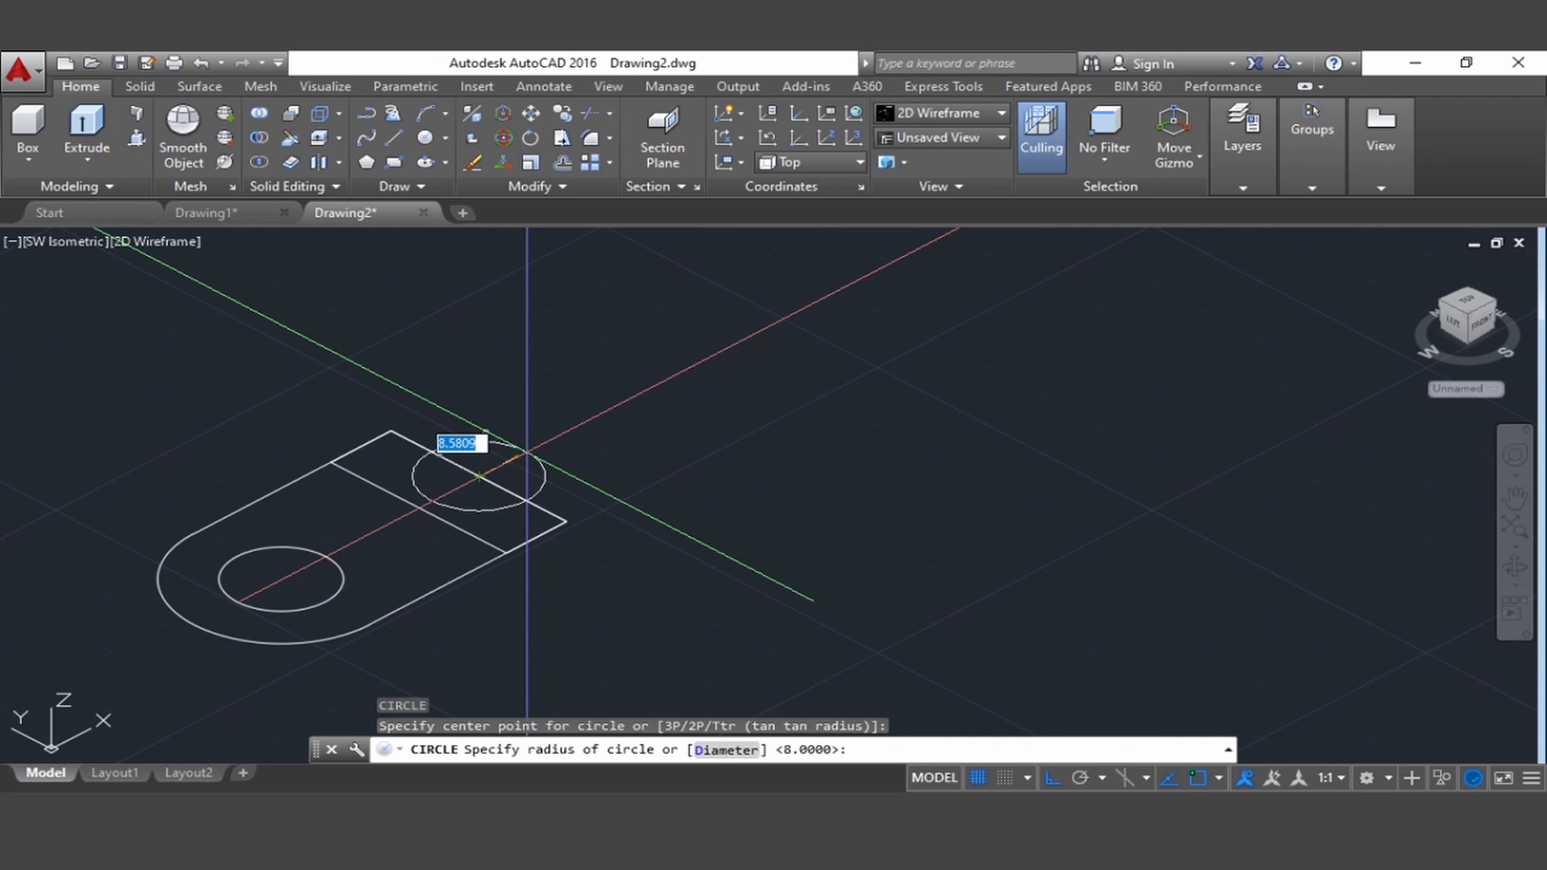
pyautogui.write('d')
pyautogui.press('Return')
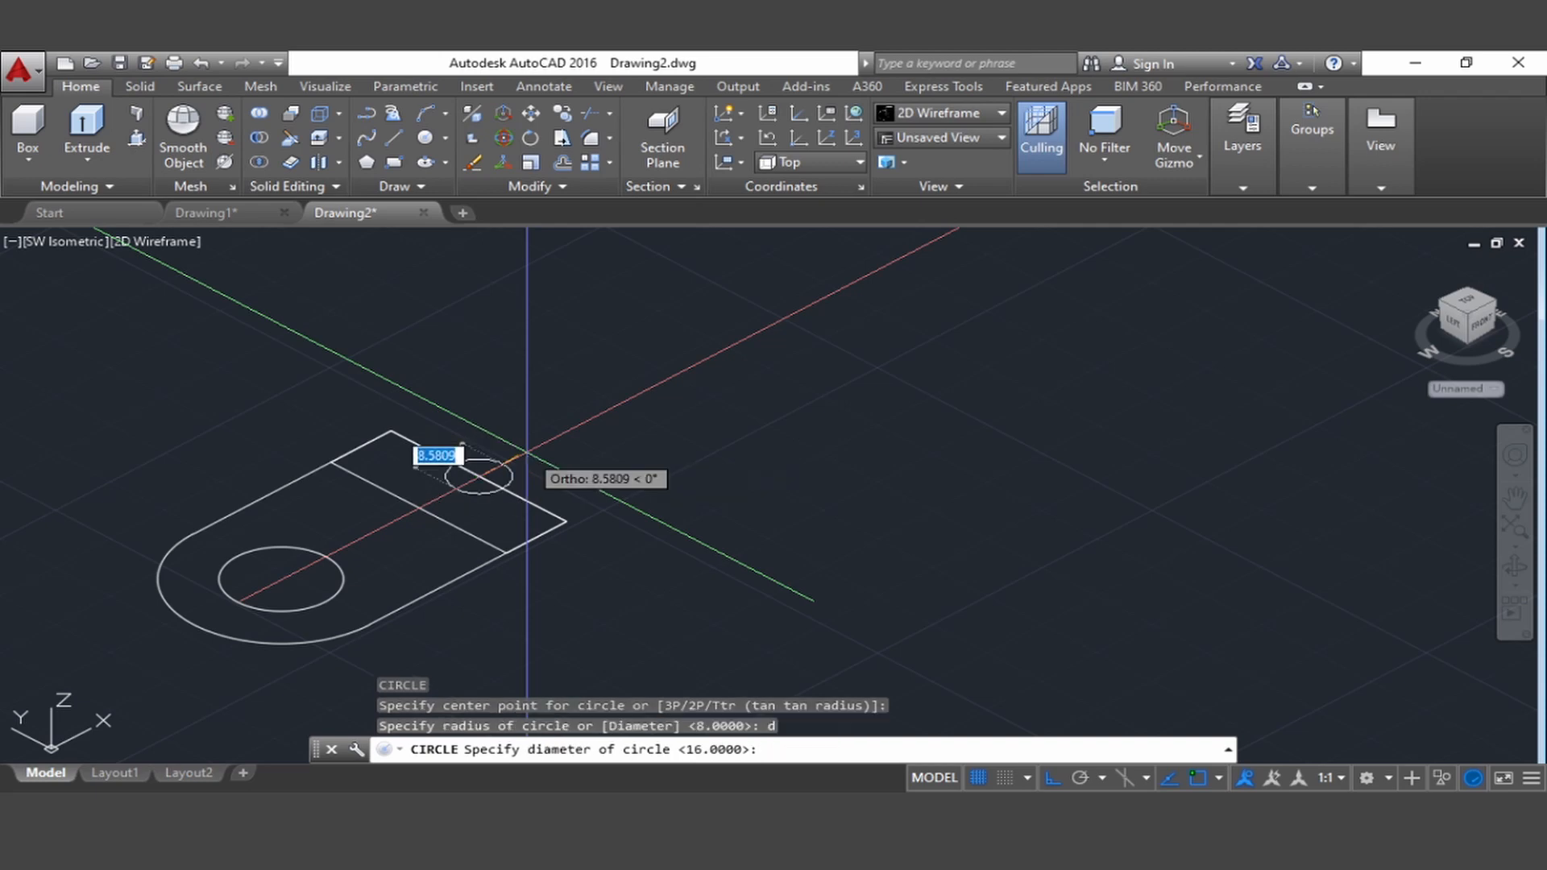
pyautogui.write('18')
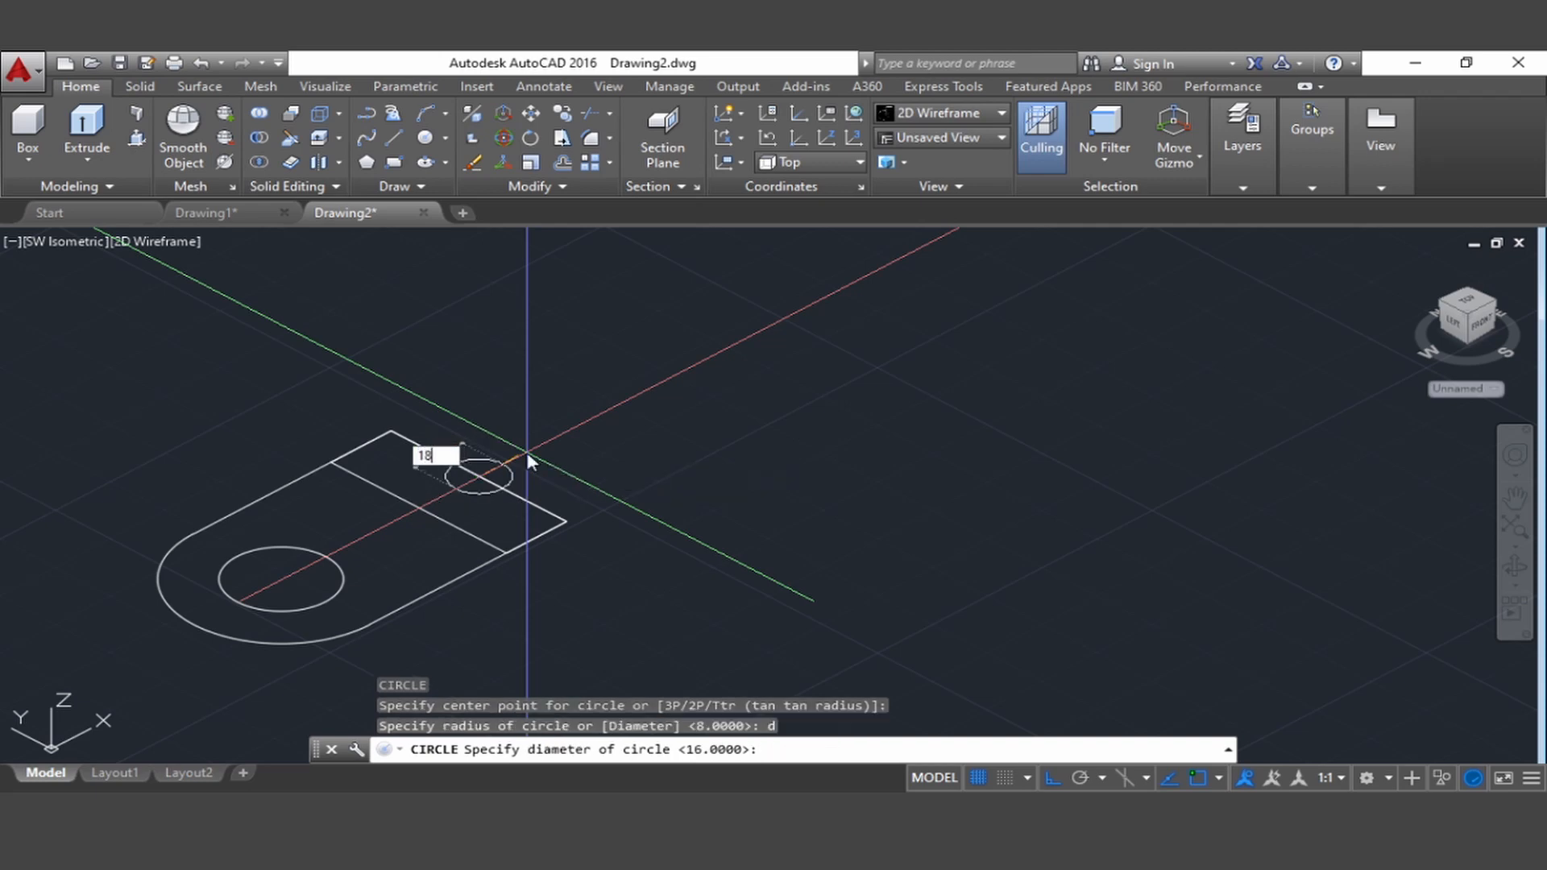
pyautogui.press('Return')
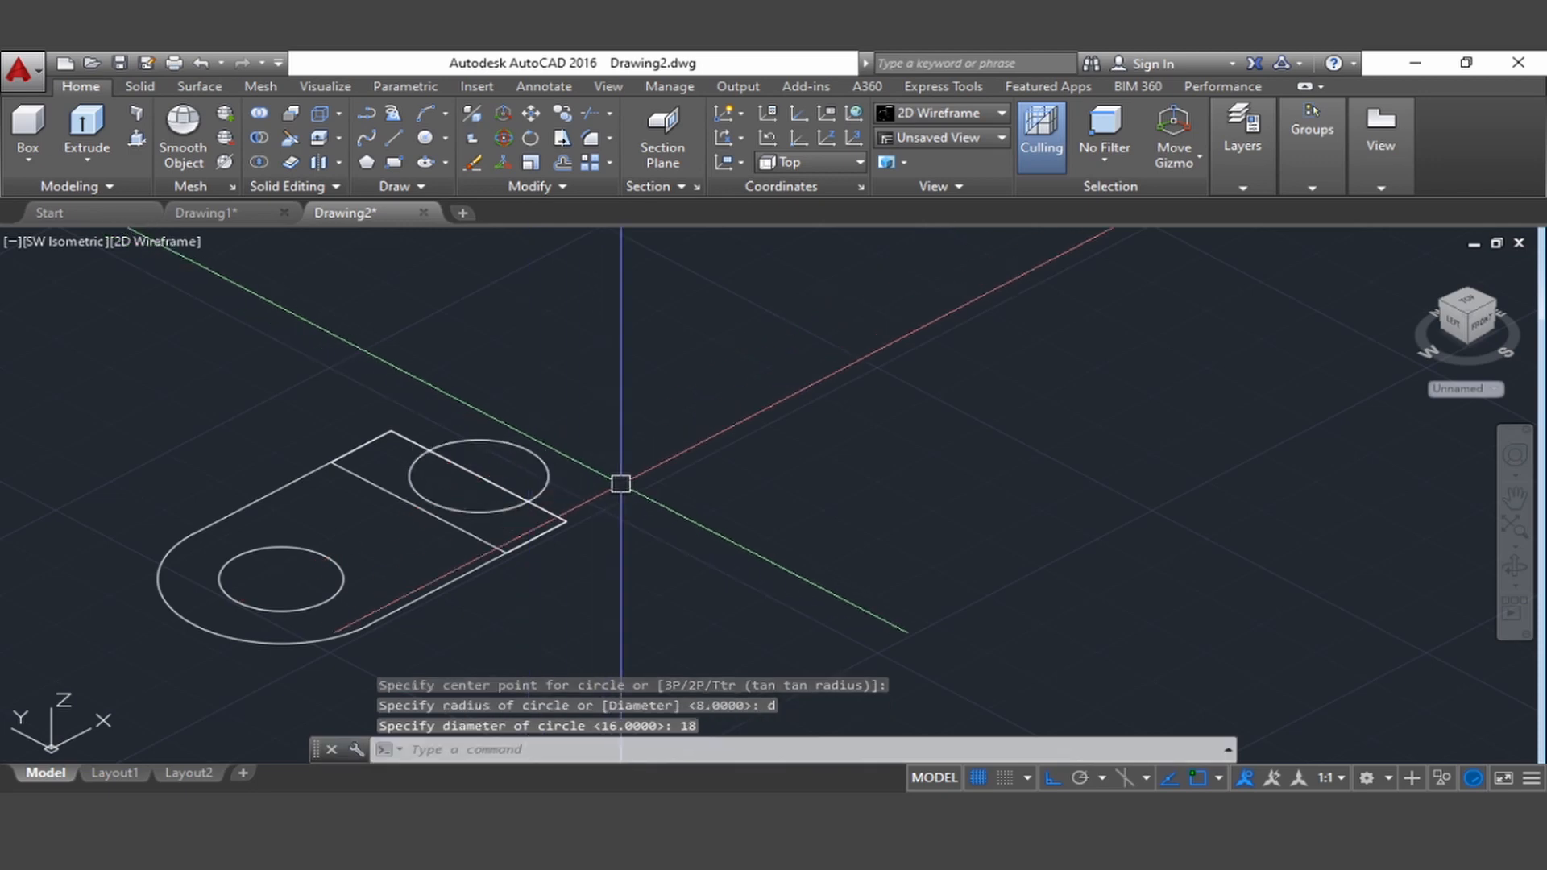
# Use 3DROTATE to turn the plate outline, its hole circle and the inner rectangle upright by 270° about the X axis
pyautogui.moveTo(654, 562); pyautogui.dragTo(688, 525, button='middle')
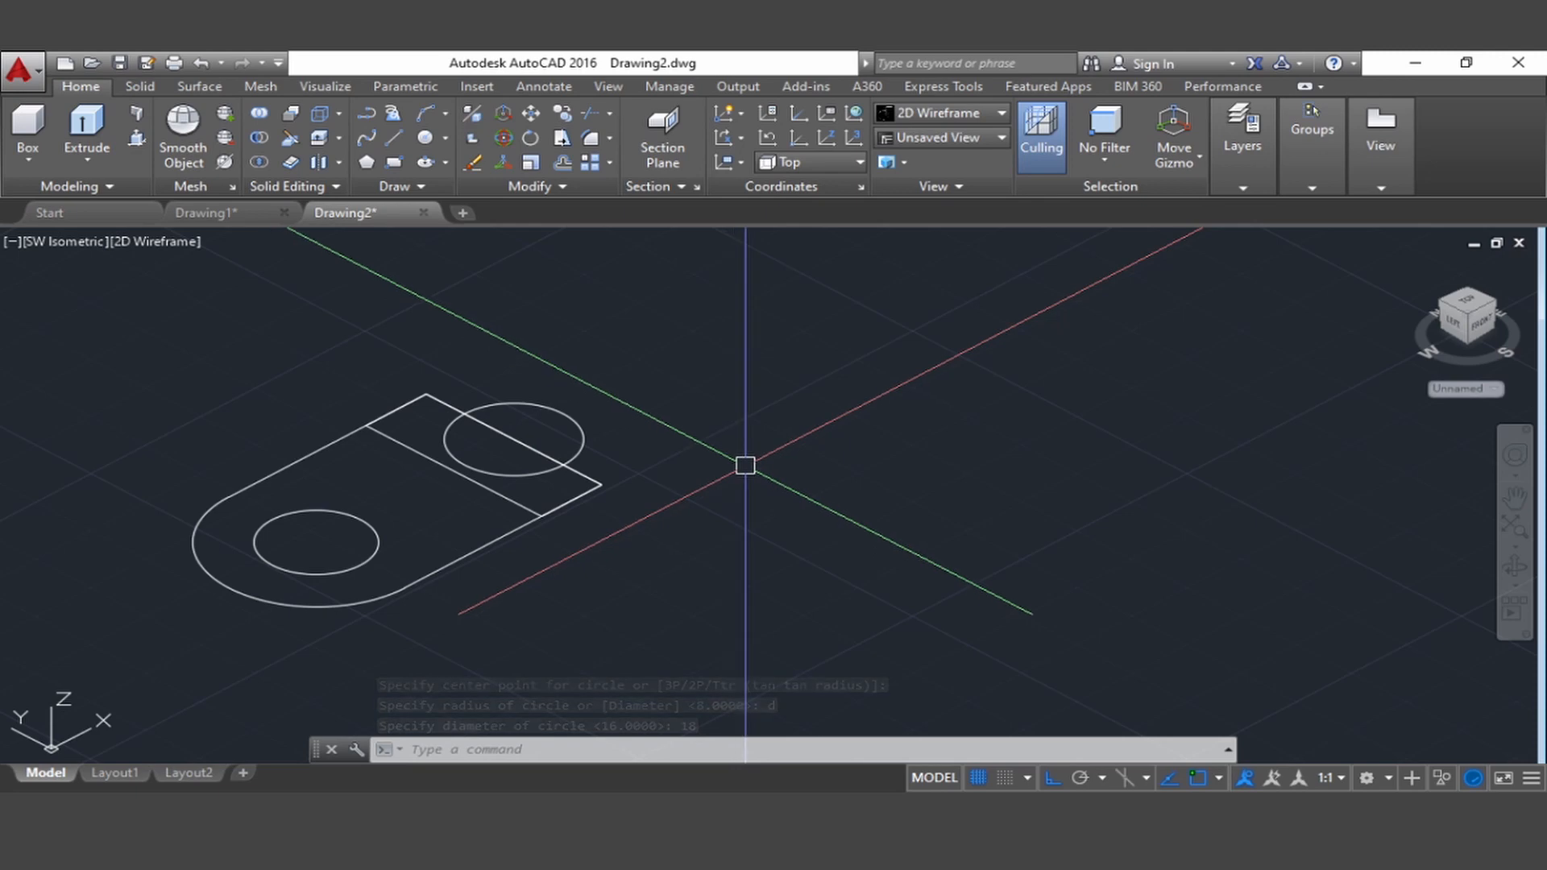
pyautogui.write('3DROTATE')
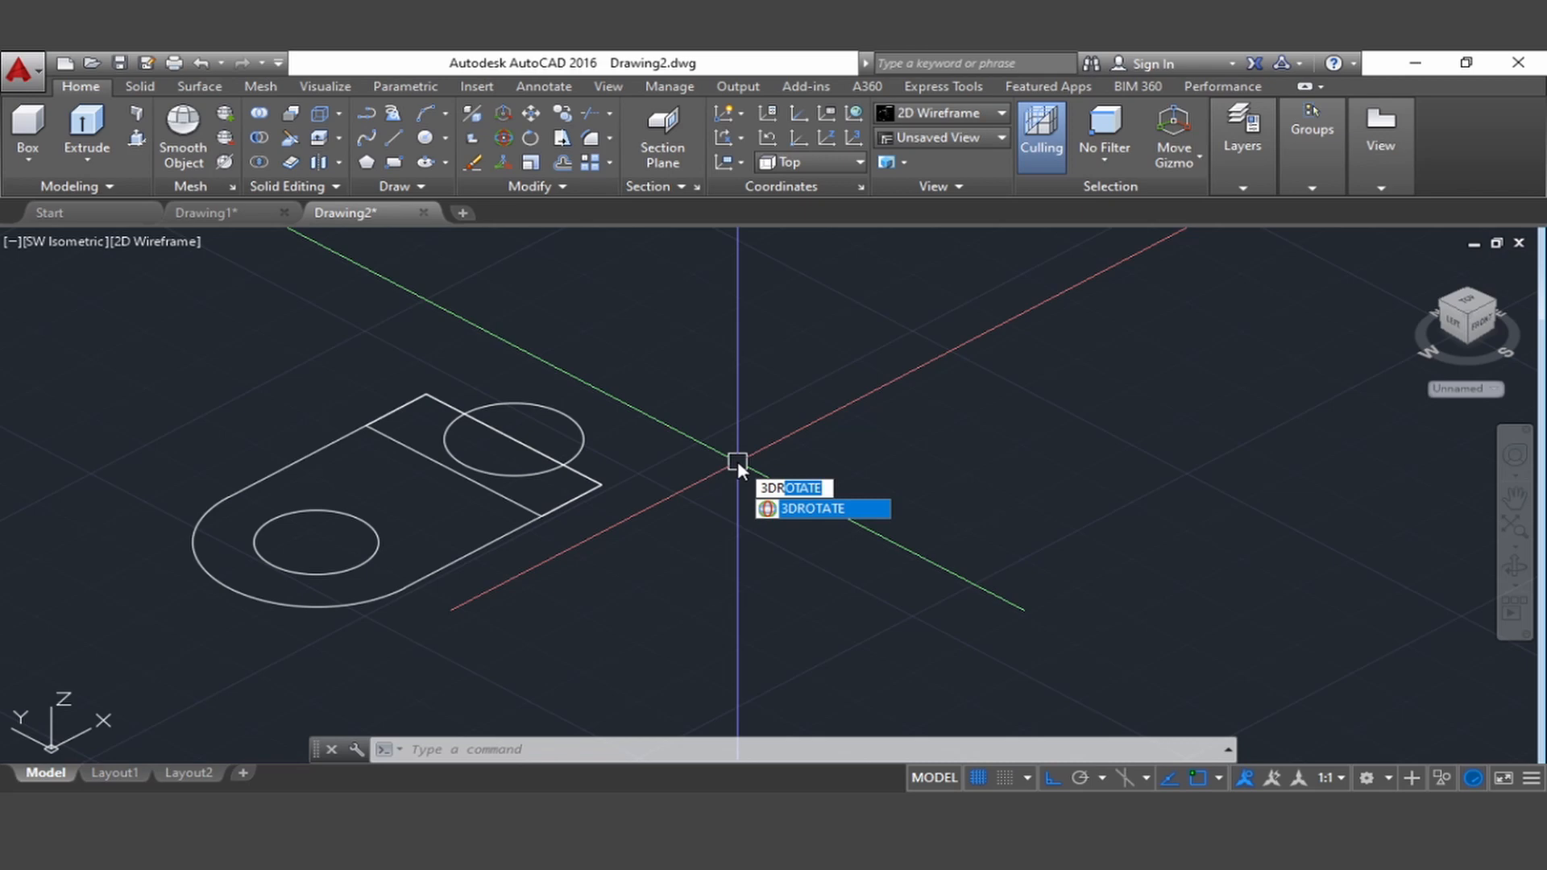
pyautogui.press('Return')
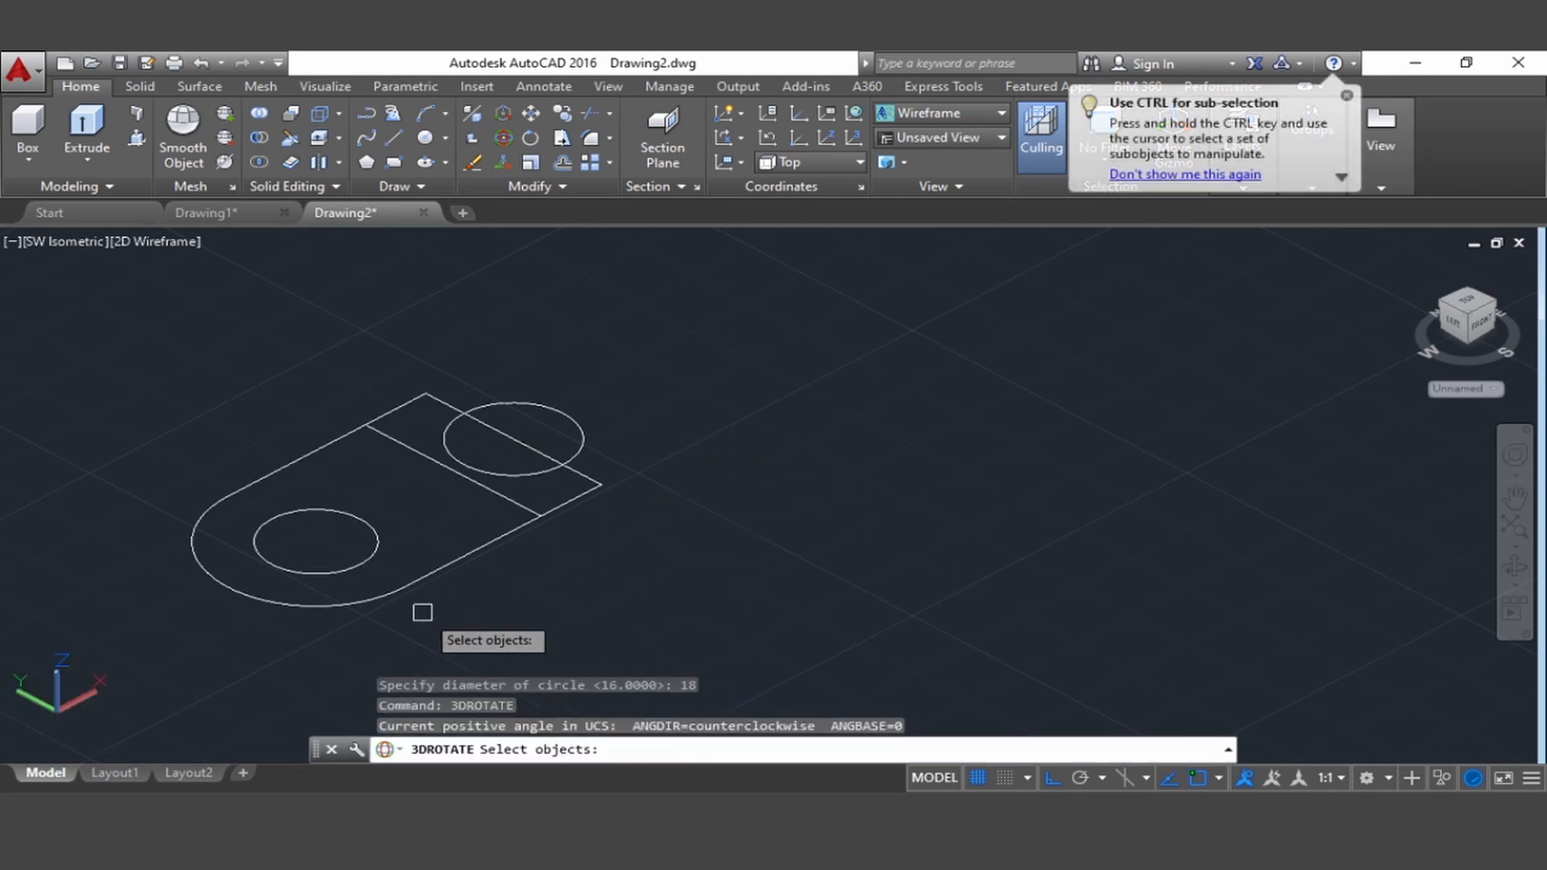
pyautogui.click(403, 590)
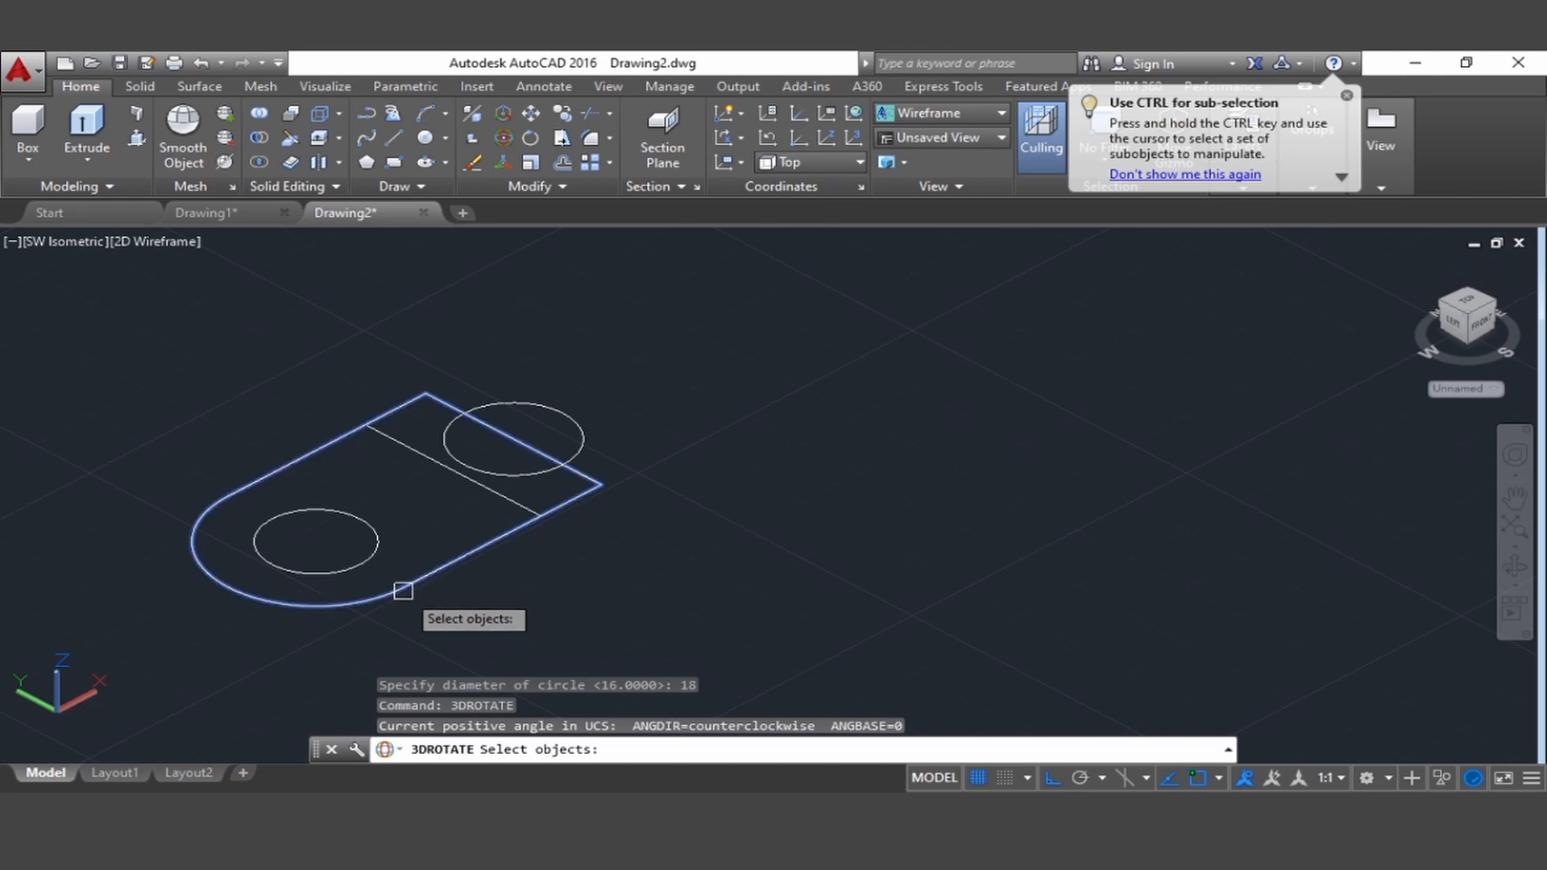
pyautogui.click(376, 559)
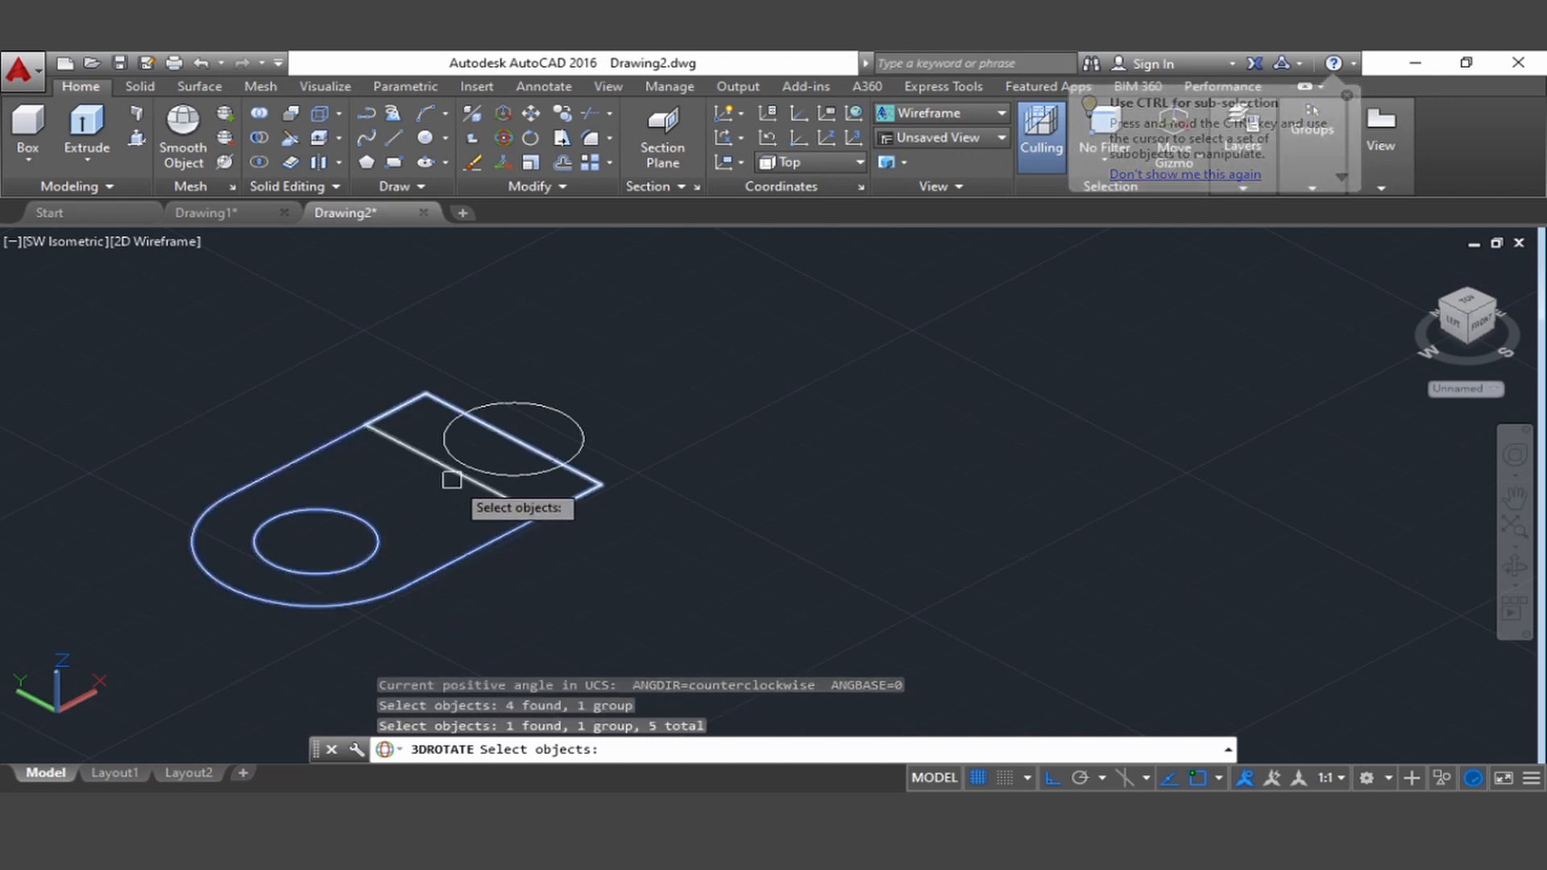
pyautogui.click(452, 479)
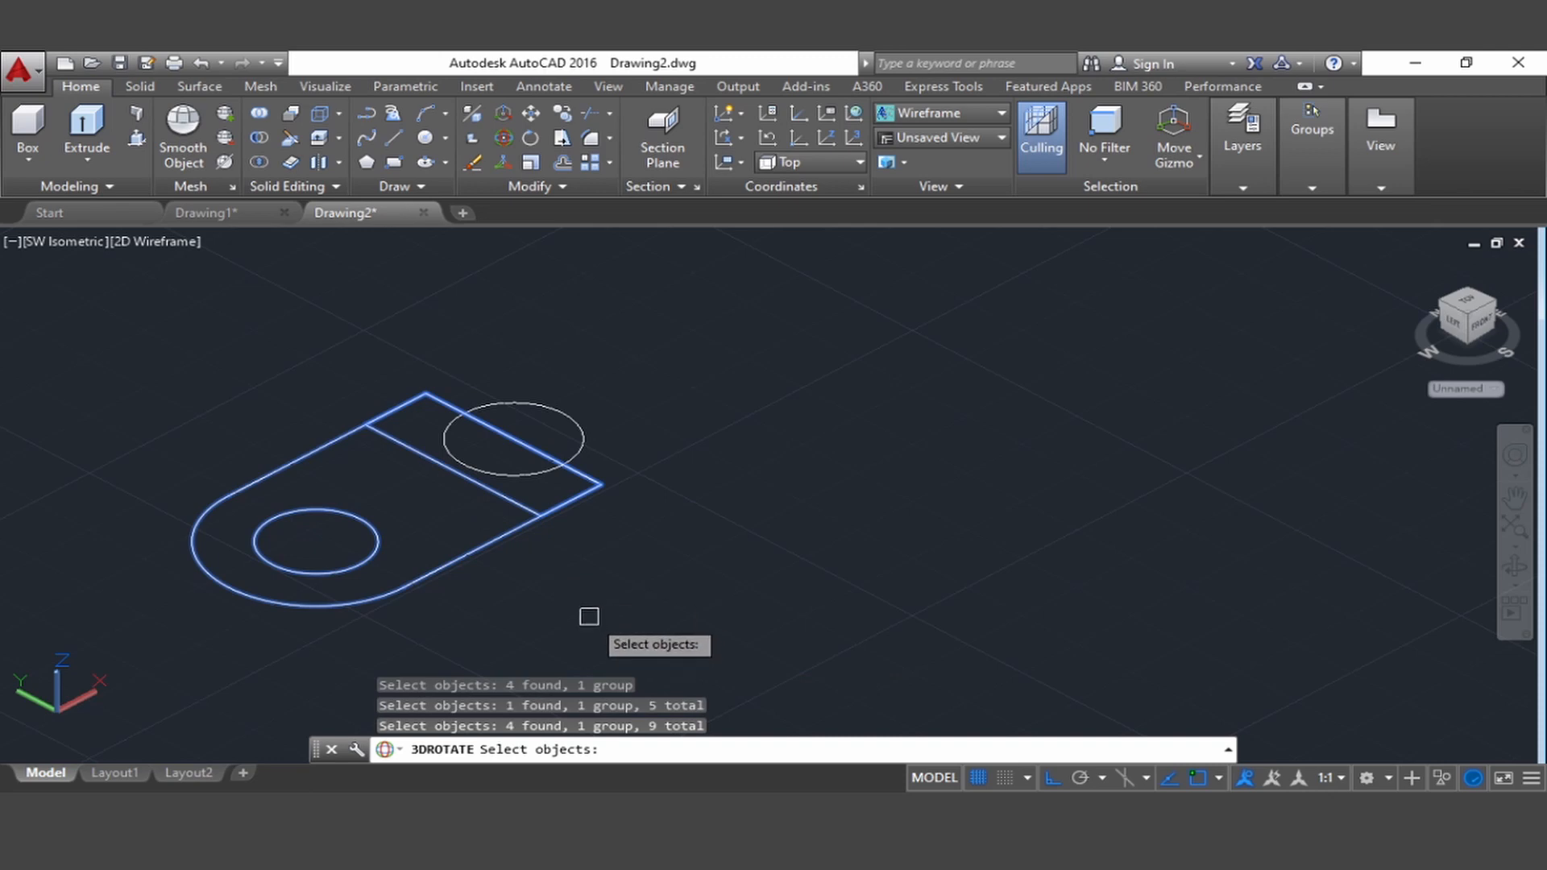
pyautogui.press('Return')
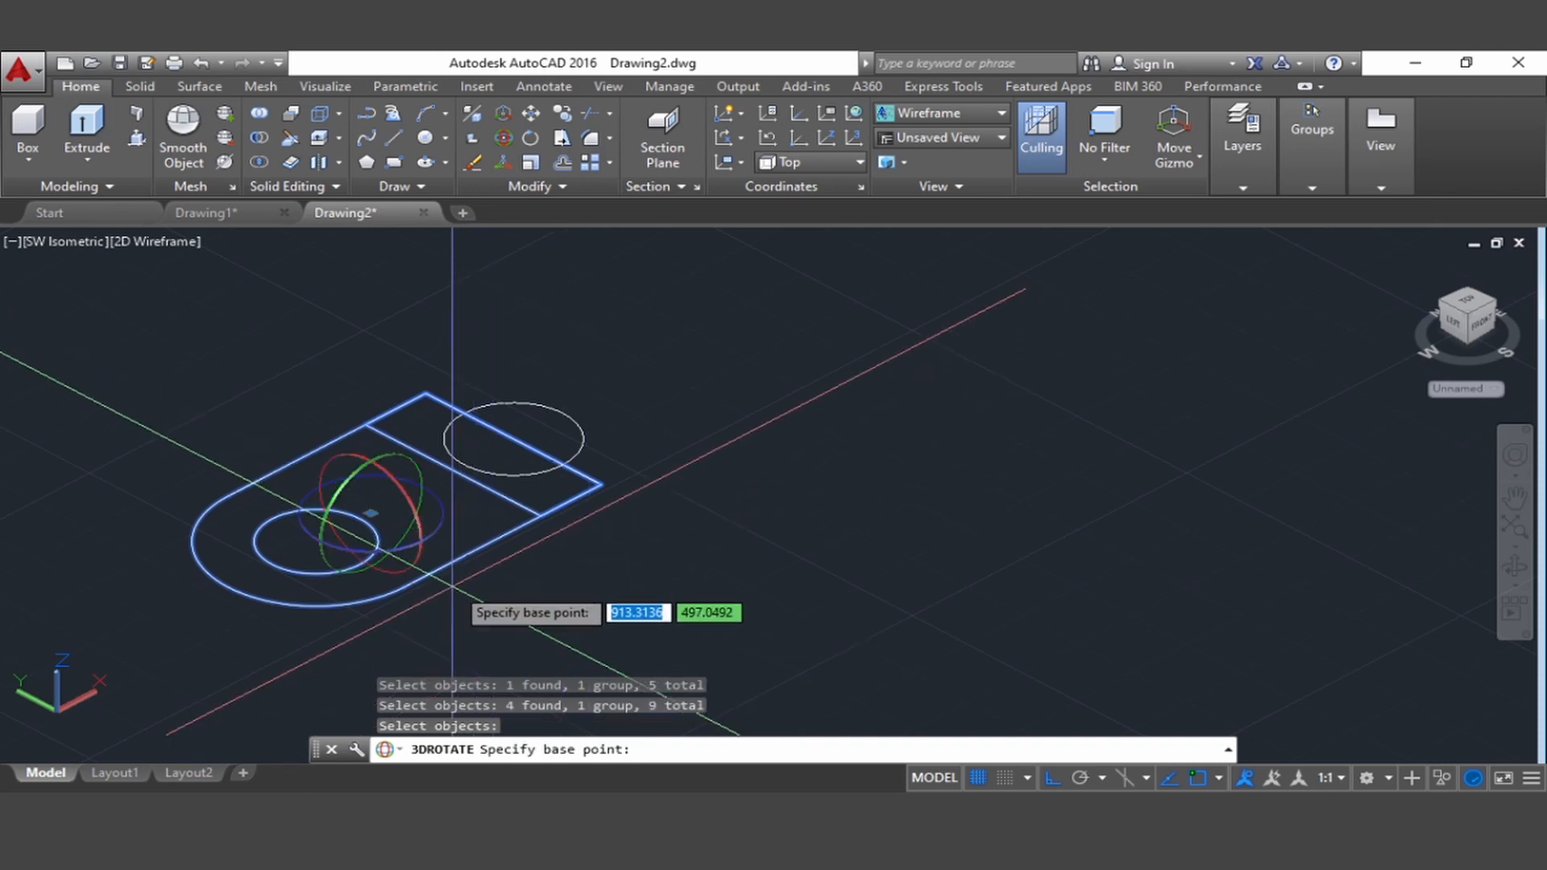
pyautogui.click(425, 544)
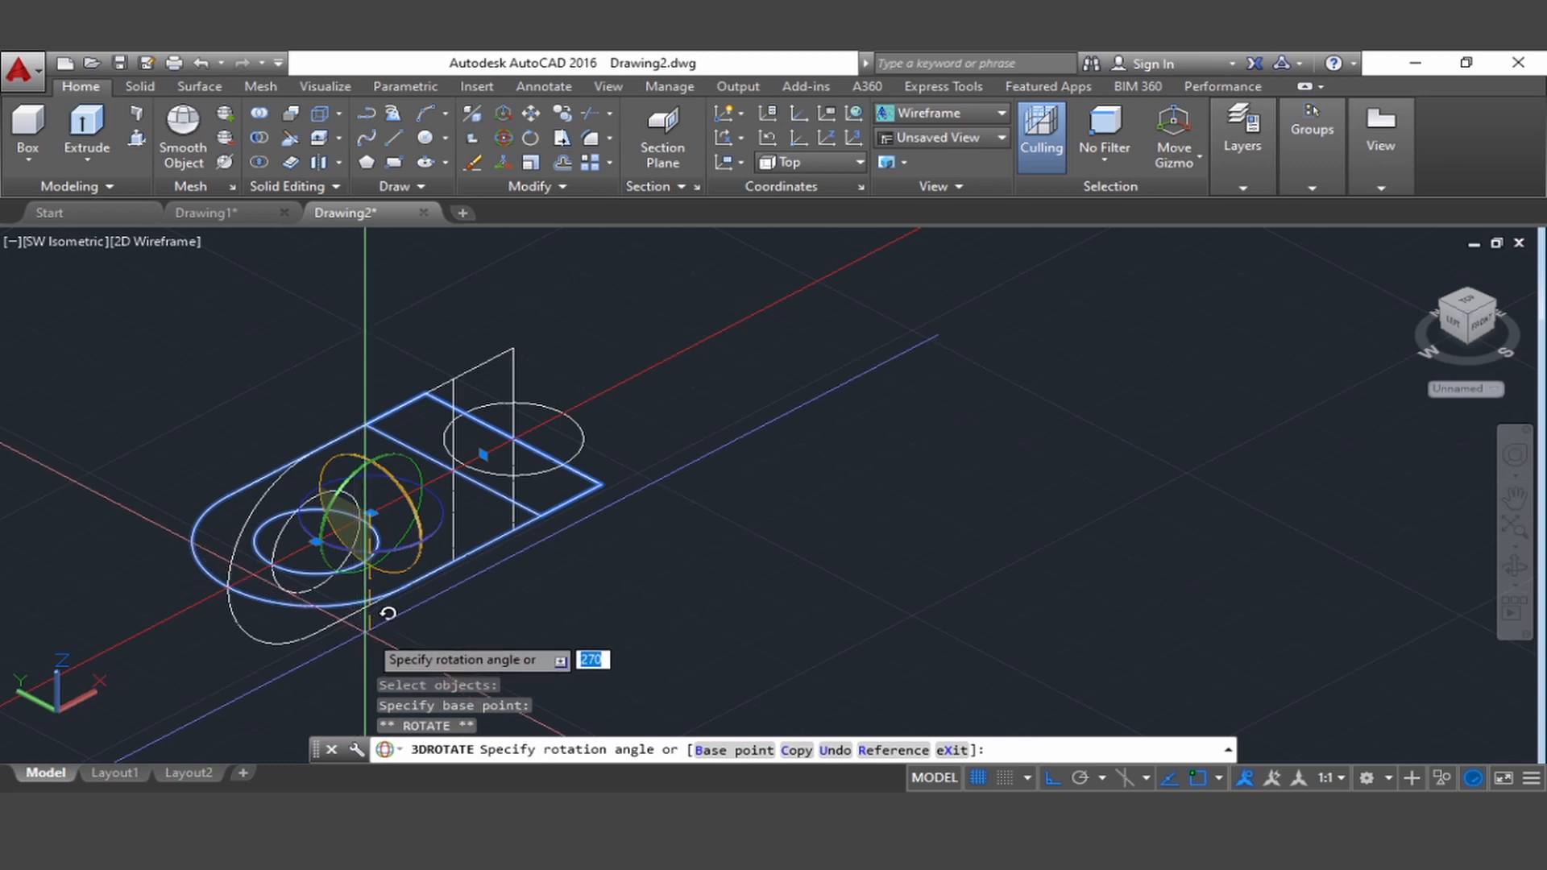
pyautogui.click(352, 646)
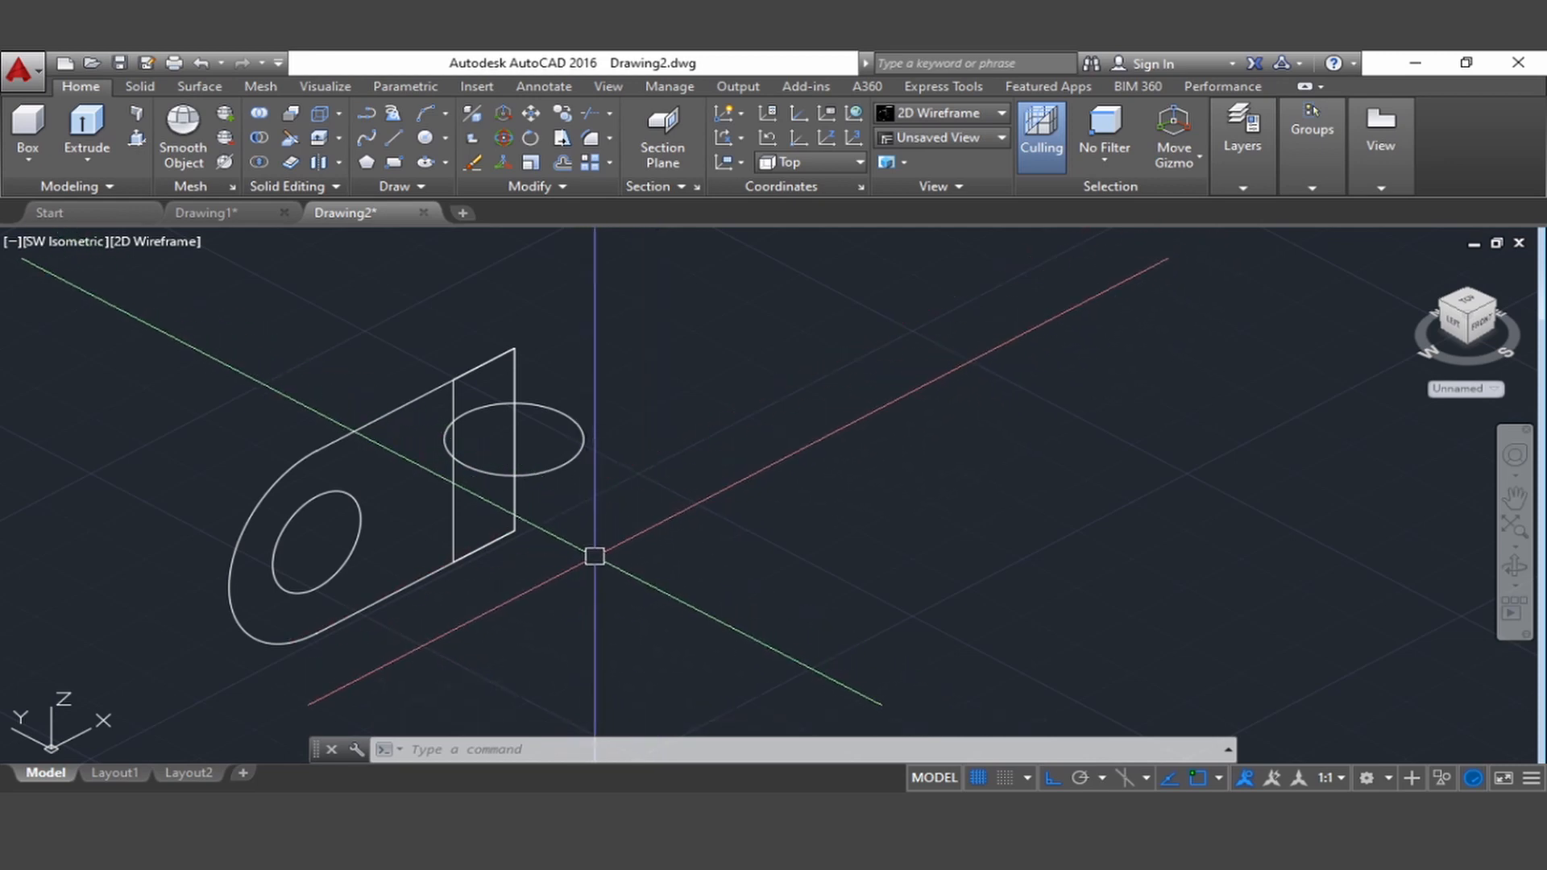
# Use 3DROTATE to turn the end circle about the Y axis until it stands upright, perpendicular to the plate outline
pyautogui.write('D')
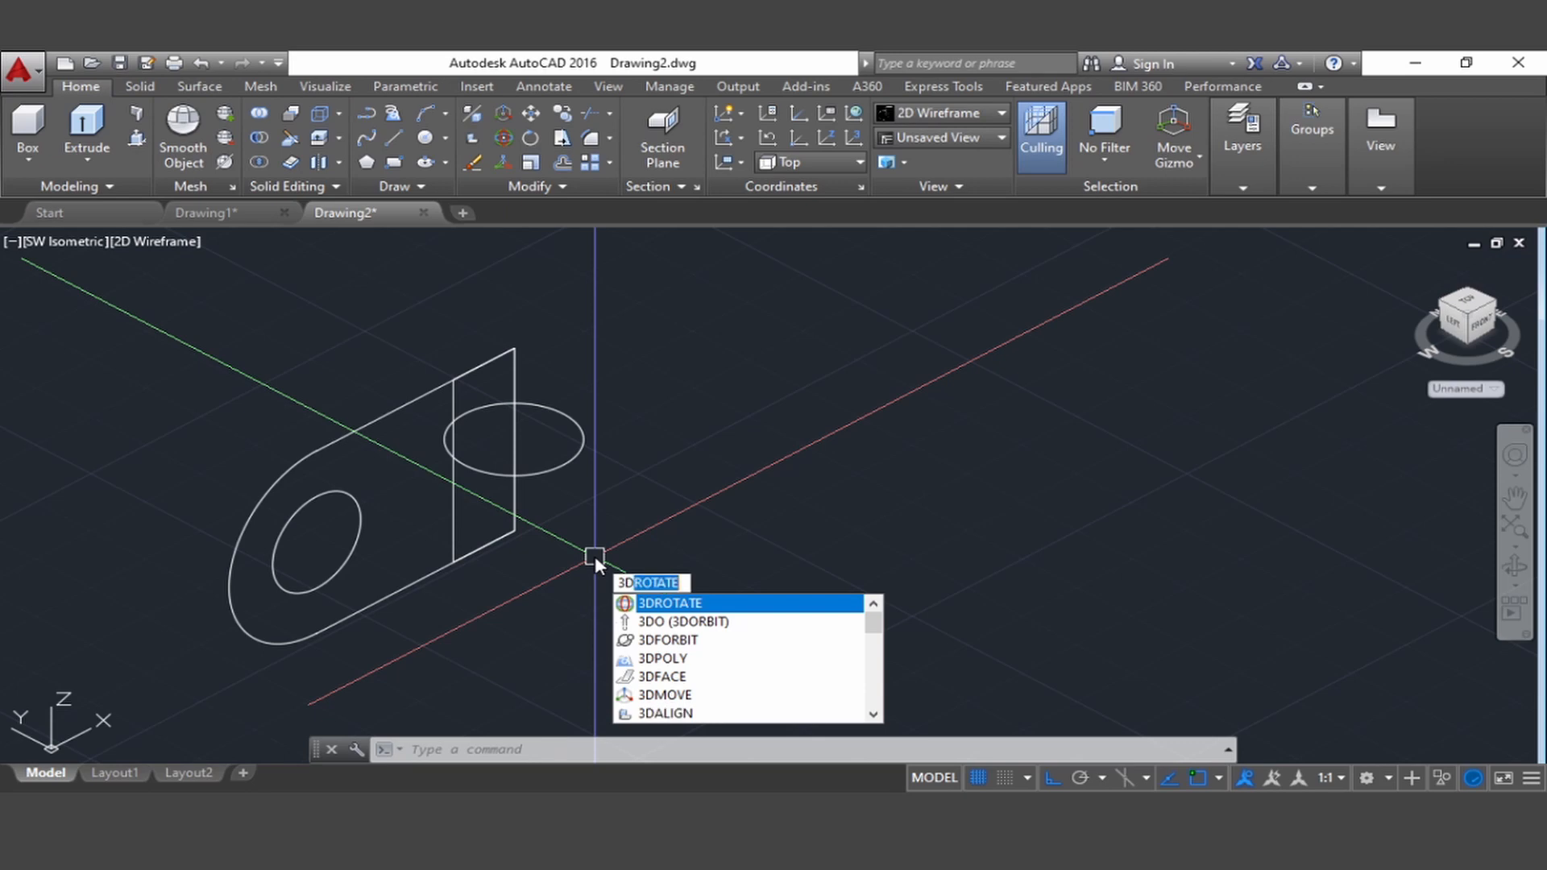
pyautogui.press('Return')
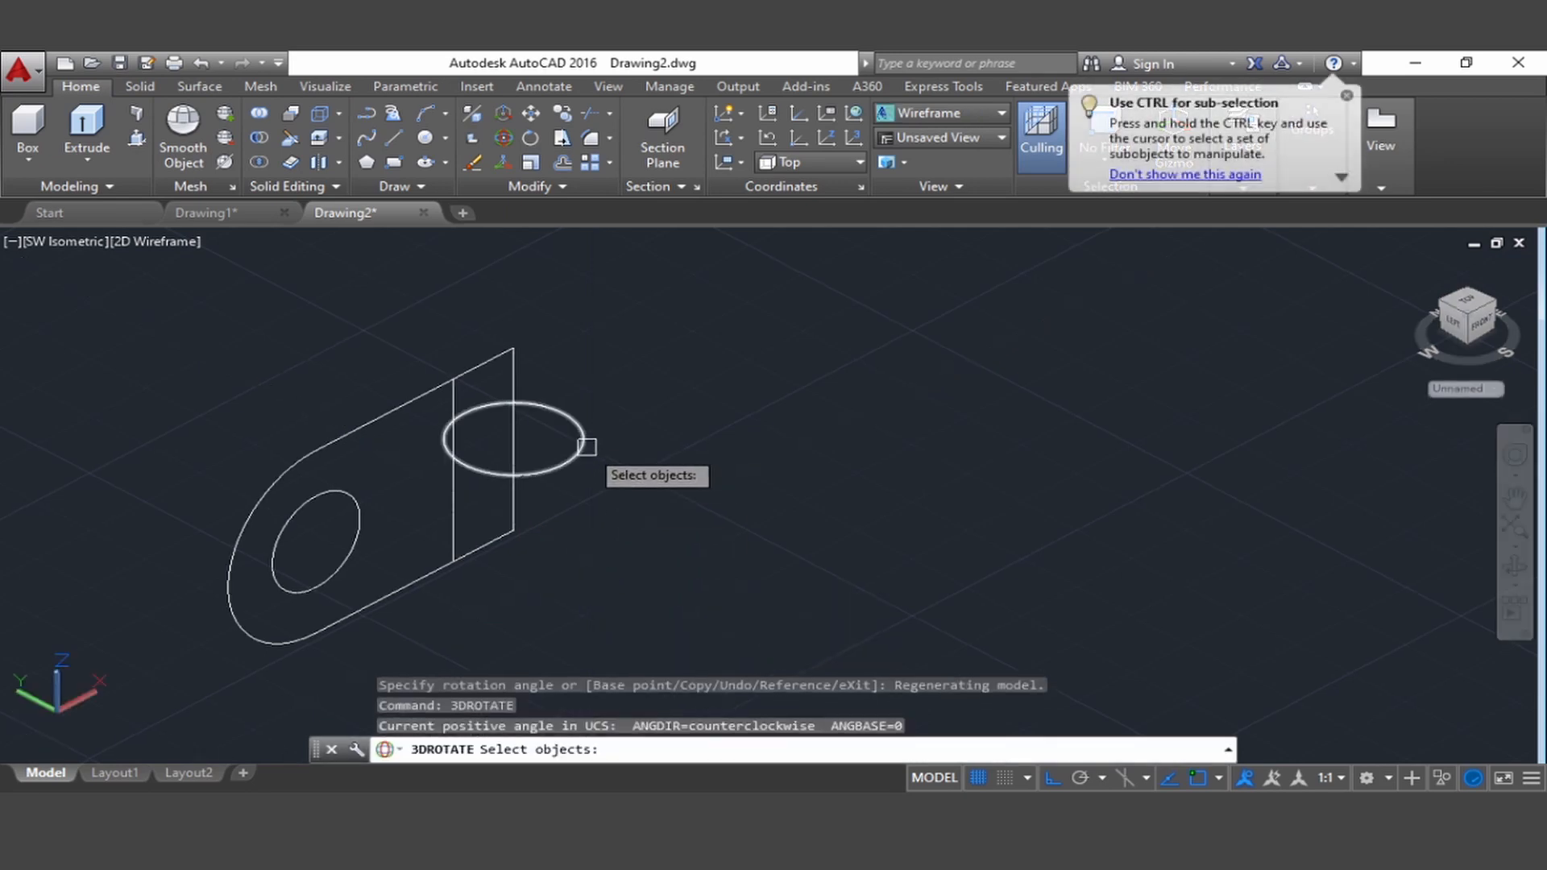
pyautogui.click(585, 445)
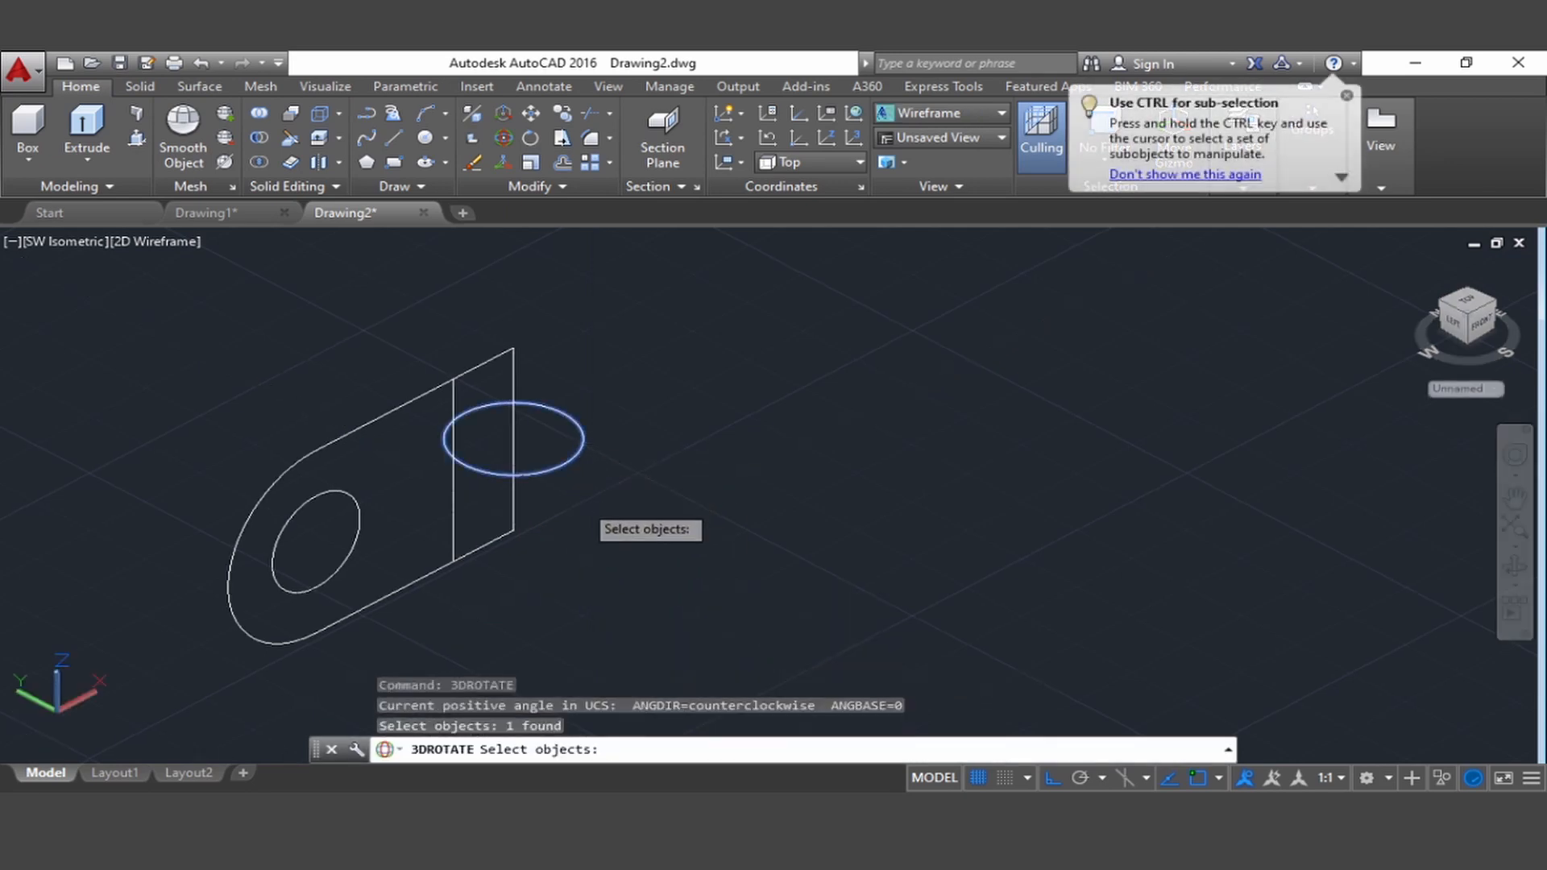
pyautogui.press('Return')
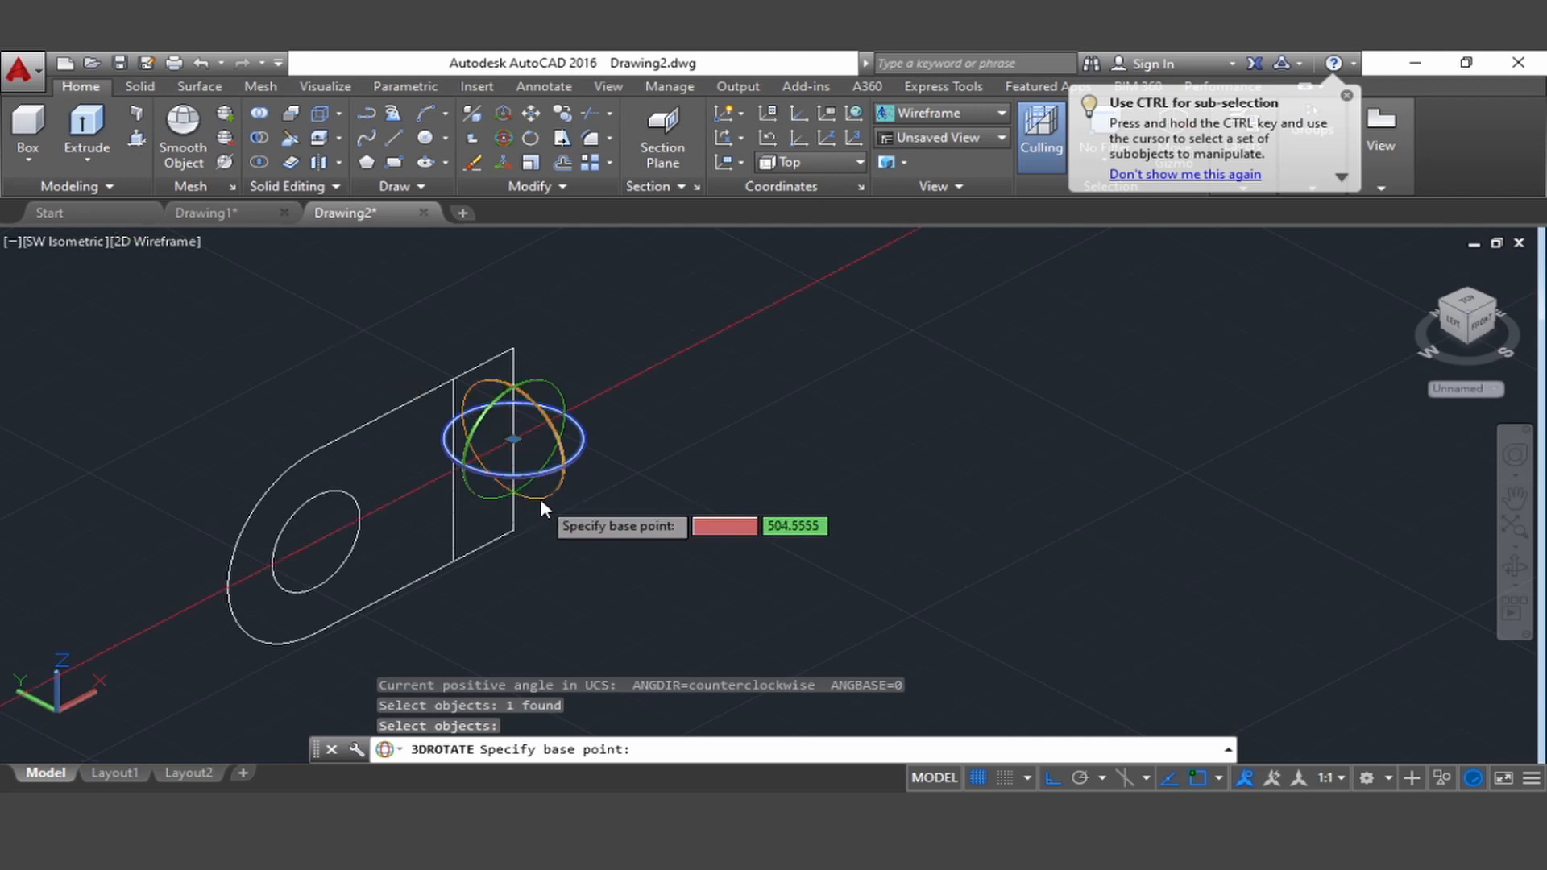
pyautogui.click(483, 492)
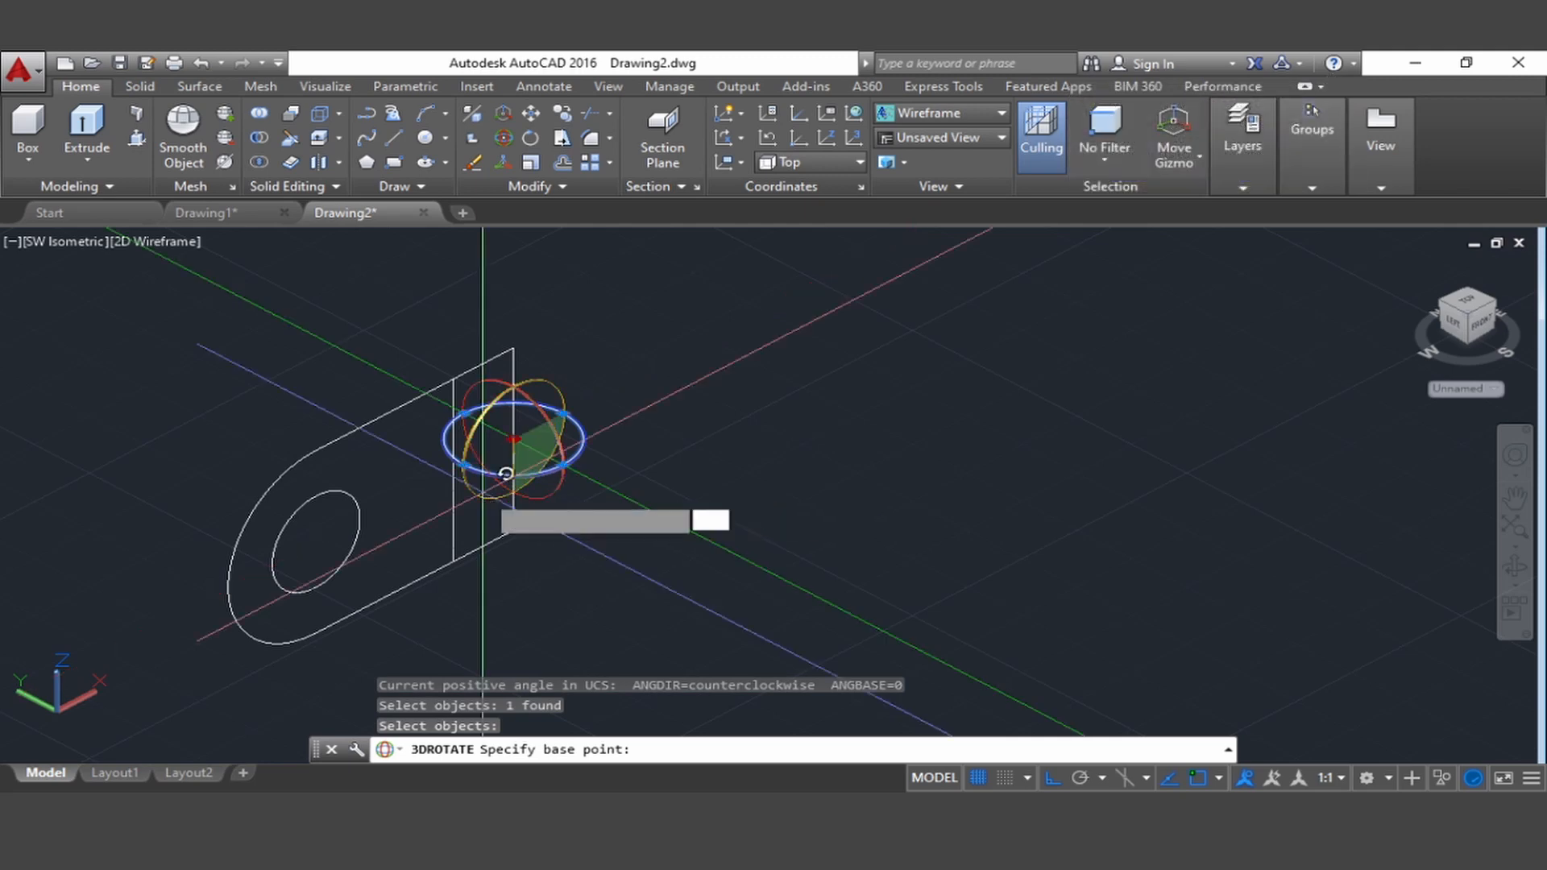
pyautogui.click(515, 533)
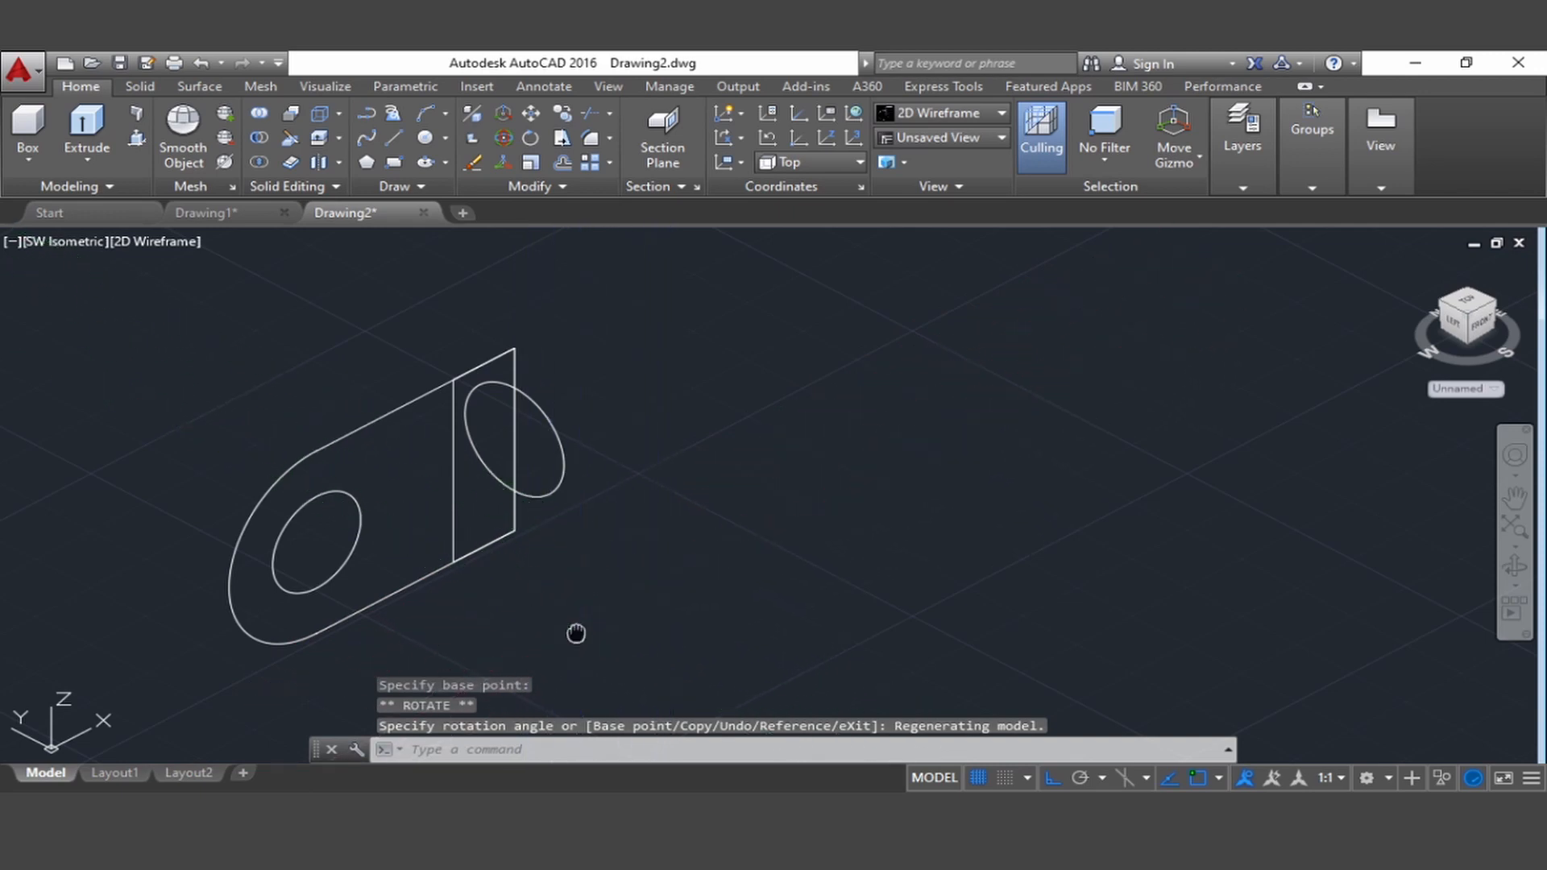
# Extrude the upright rounded plate outline to a height of 11
pyautogui.moveTo(577, 632); pyautogui.dragTo(633, 616, button='middle')
pyautogui.scroll(-4, 722, 559)
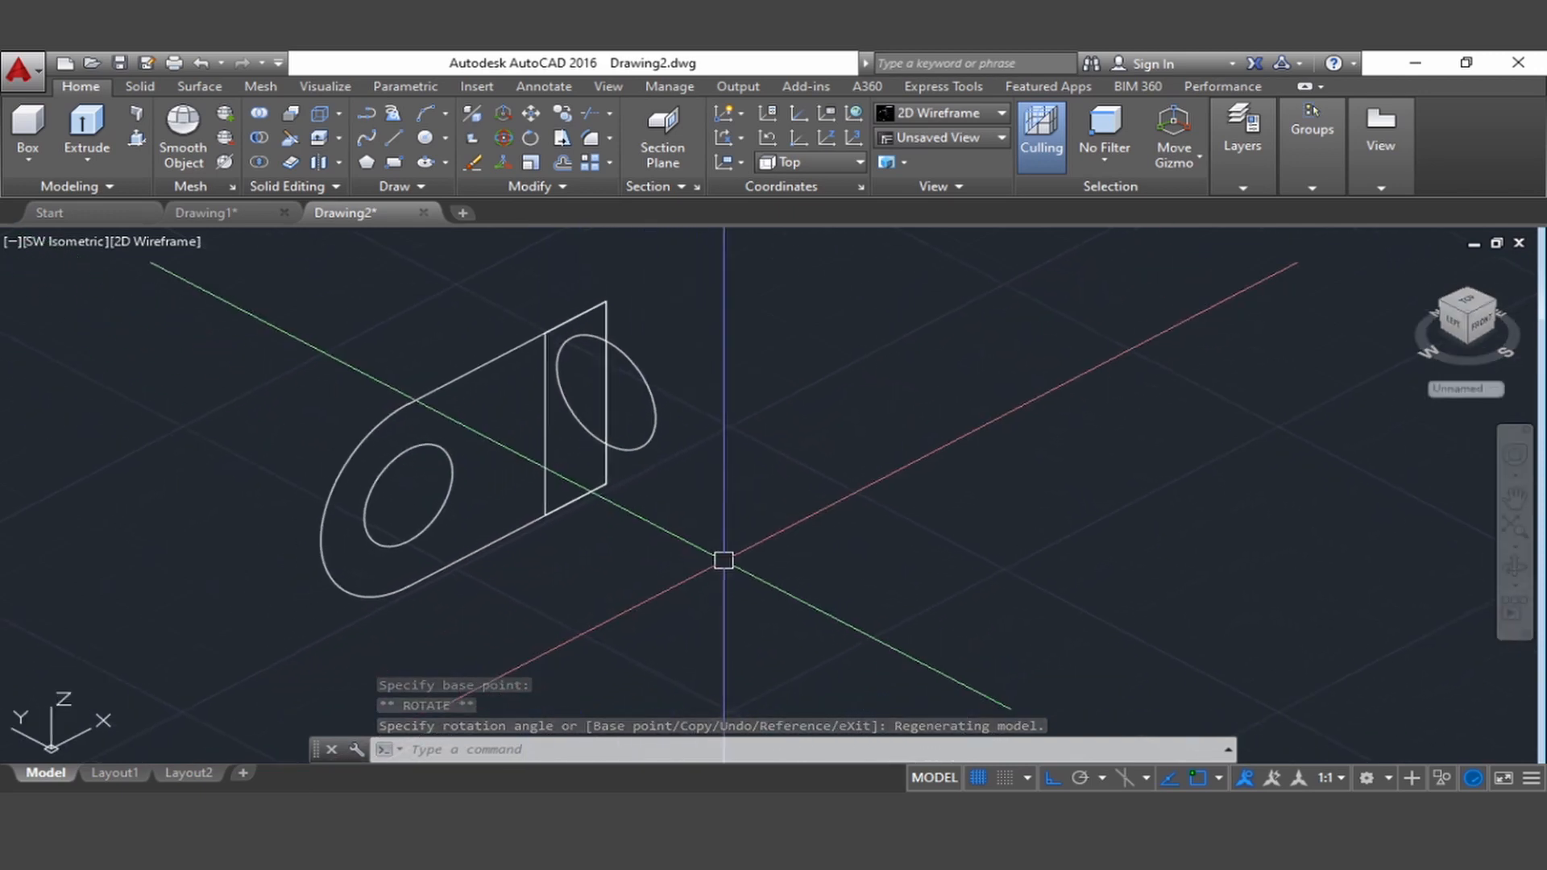
pyautogui.scroll(2, 628, 559)
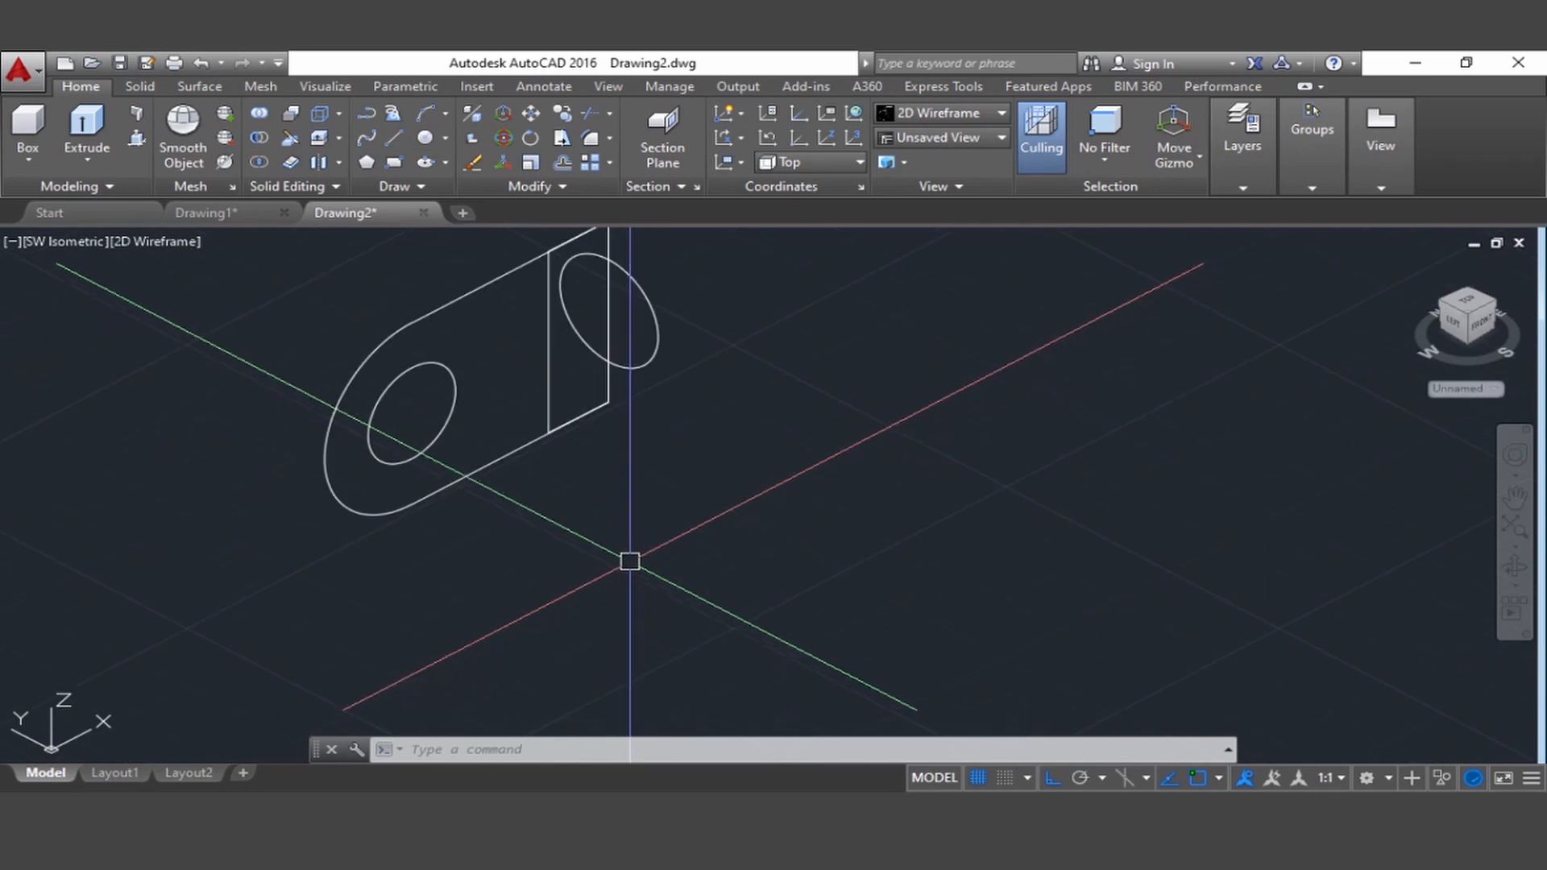
pyautogui.moveTo(628, 559); pyautogui.dragTo(666, 635, button='middle')
pyautogui.scroll(4, 875, 517)
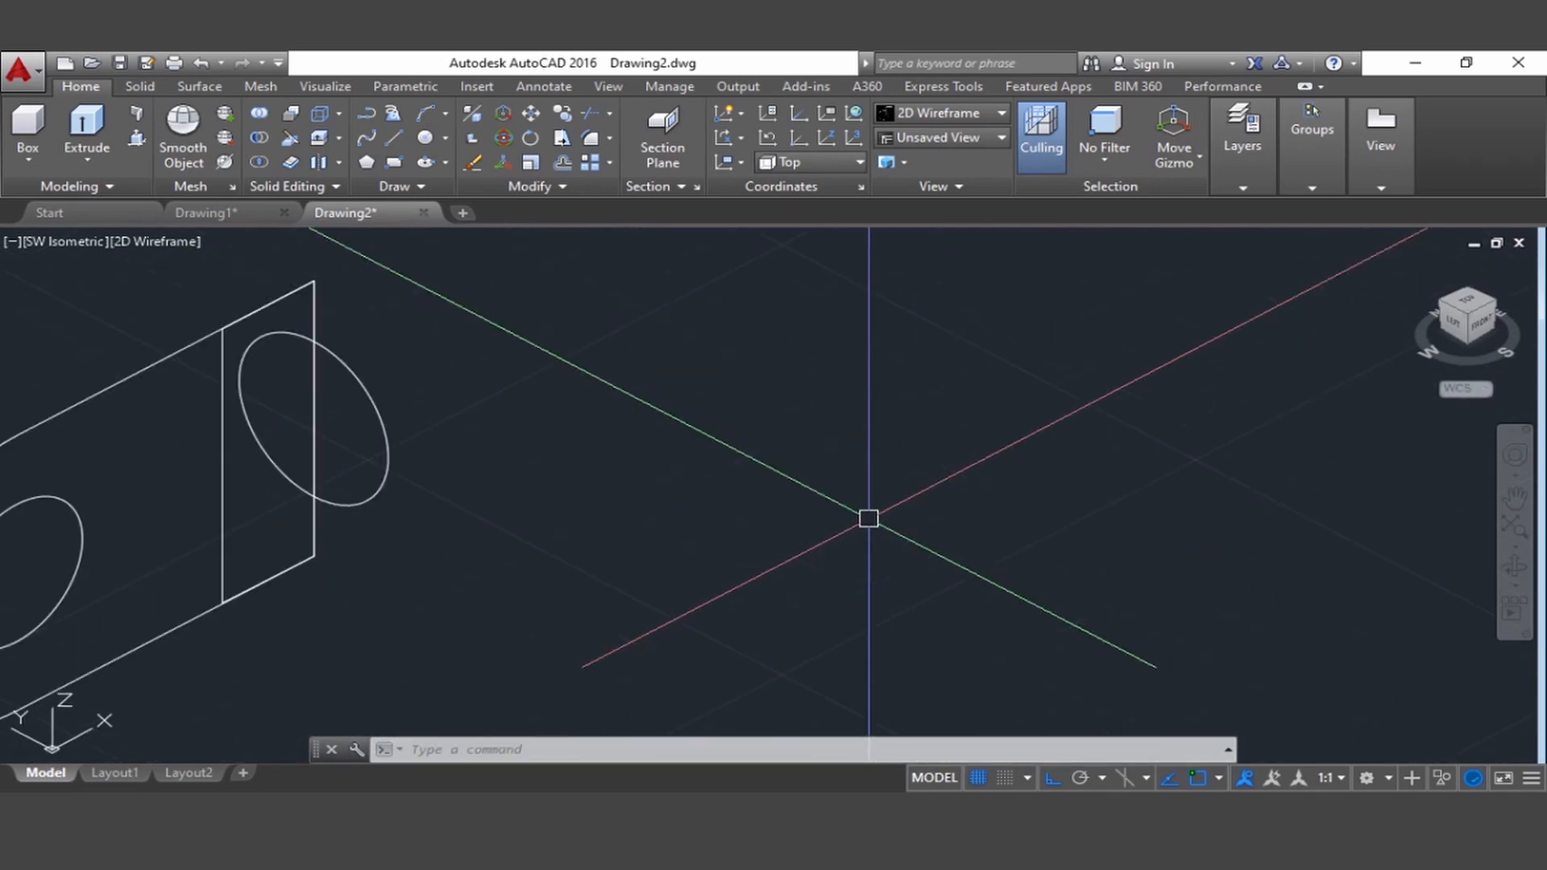
pyautogui.scroll(-2, 854, 518)
pyautogui.moveTo(746, 539); pyautogui.dragTo(870, 532, button='middle')
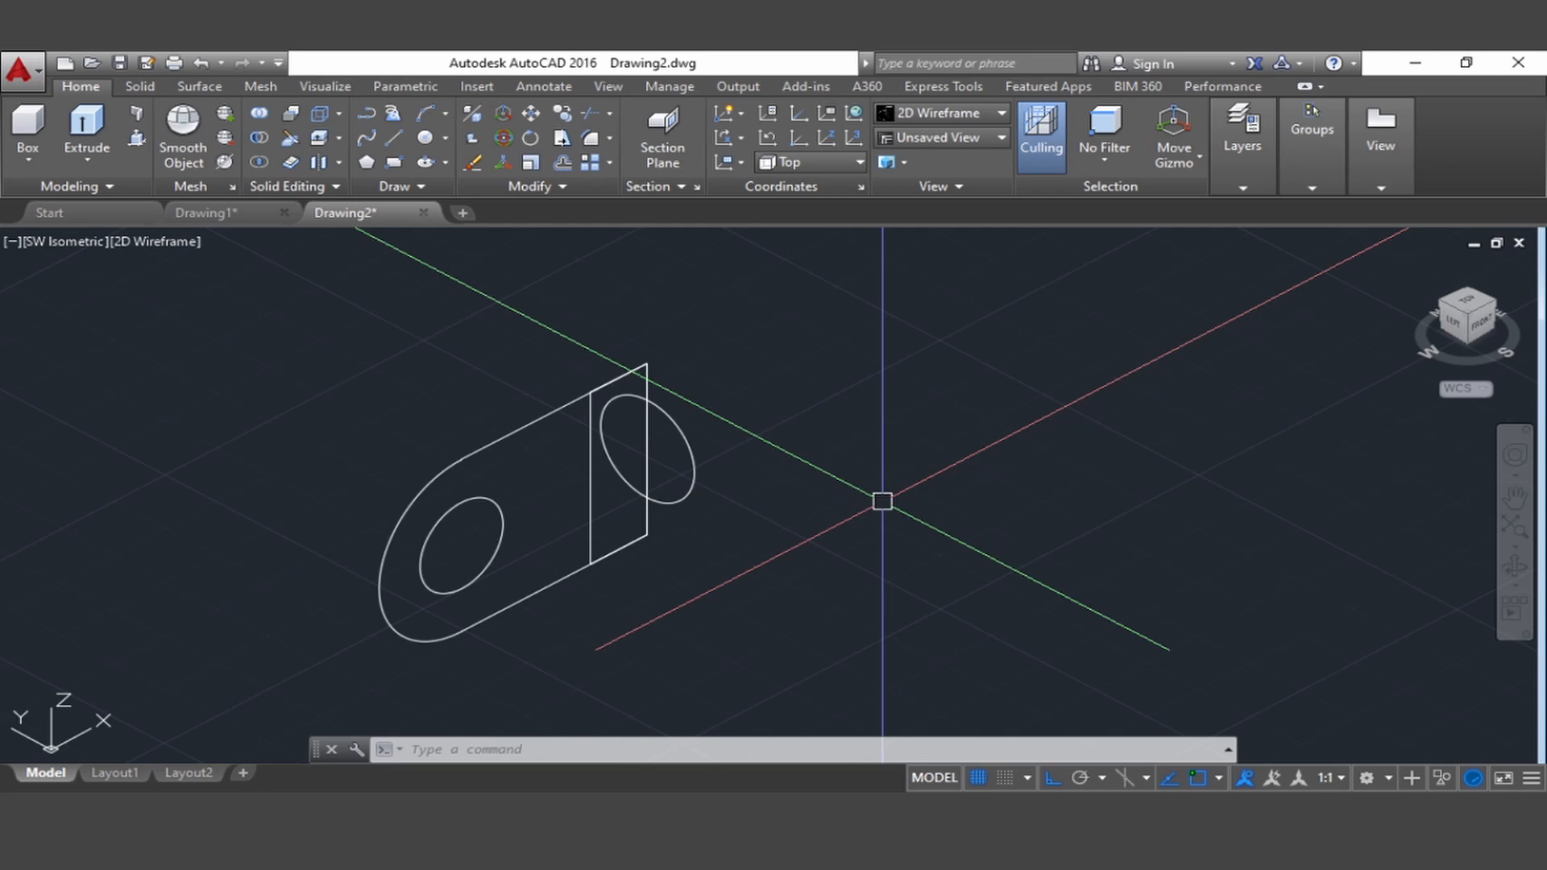
pyautogui.write('e')
pyautogui.press('Return')
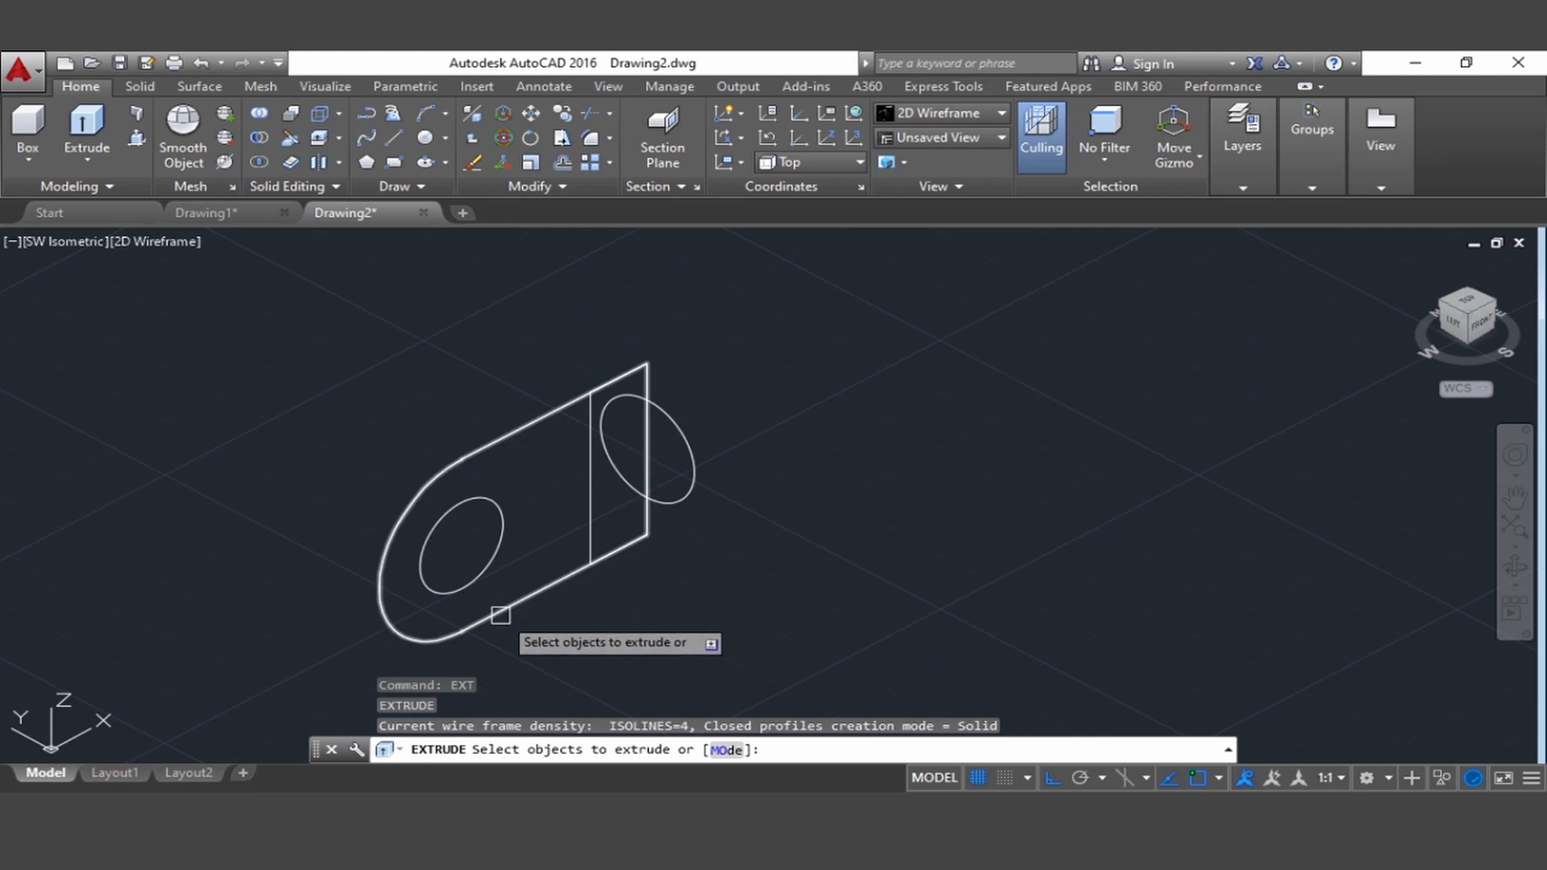
pyautogui.click(500, 615)
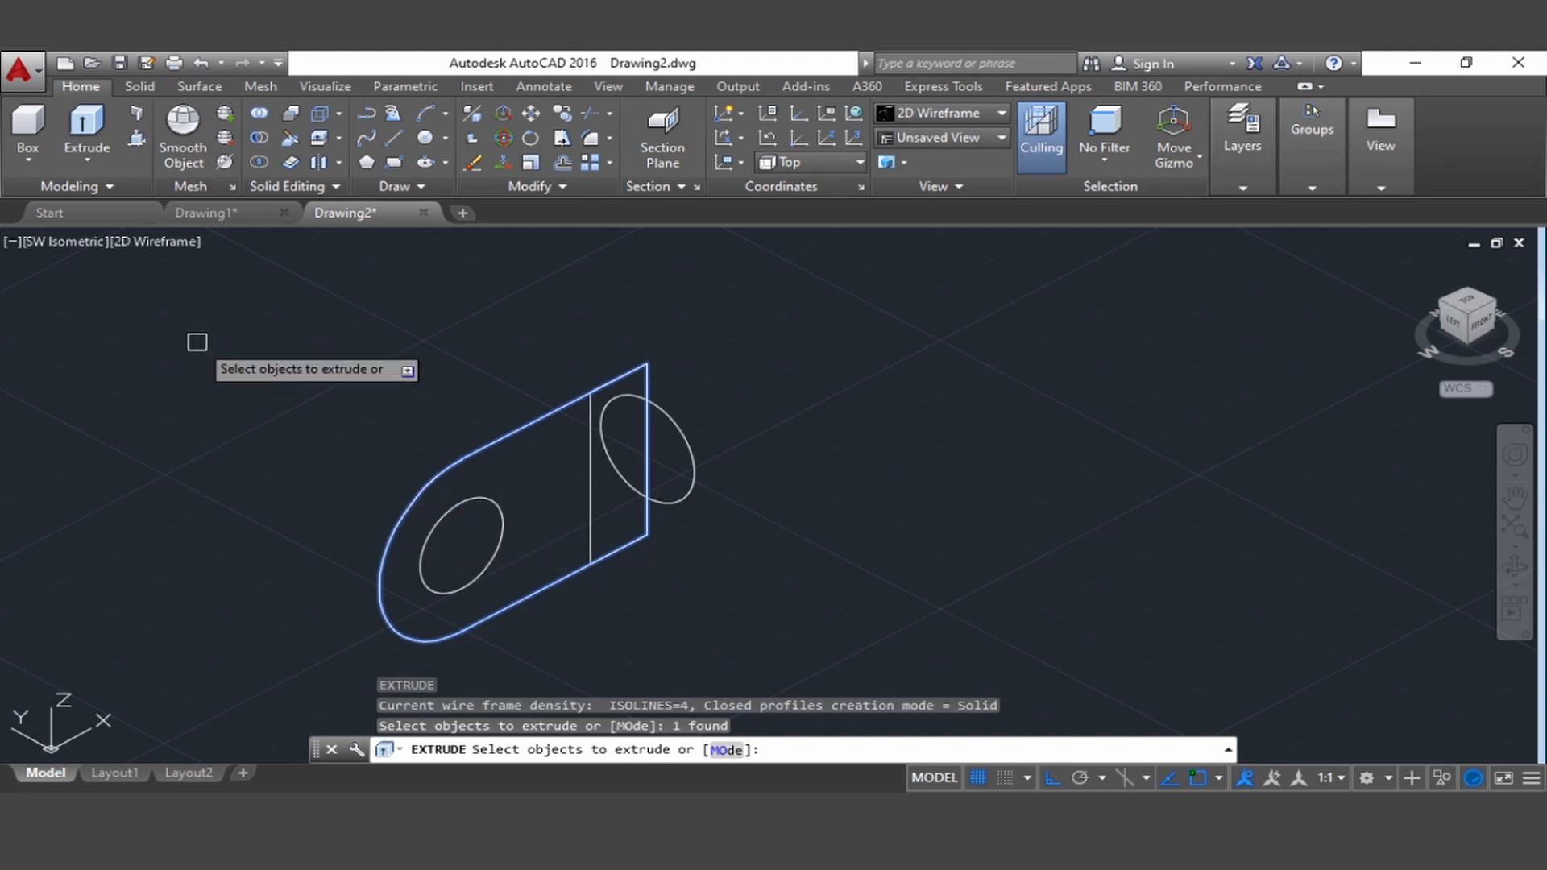
pyautogui.press('Return')
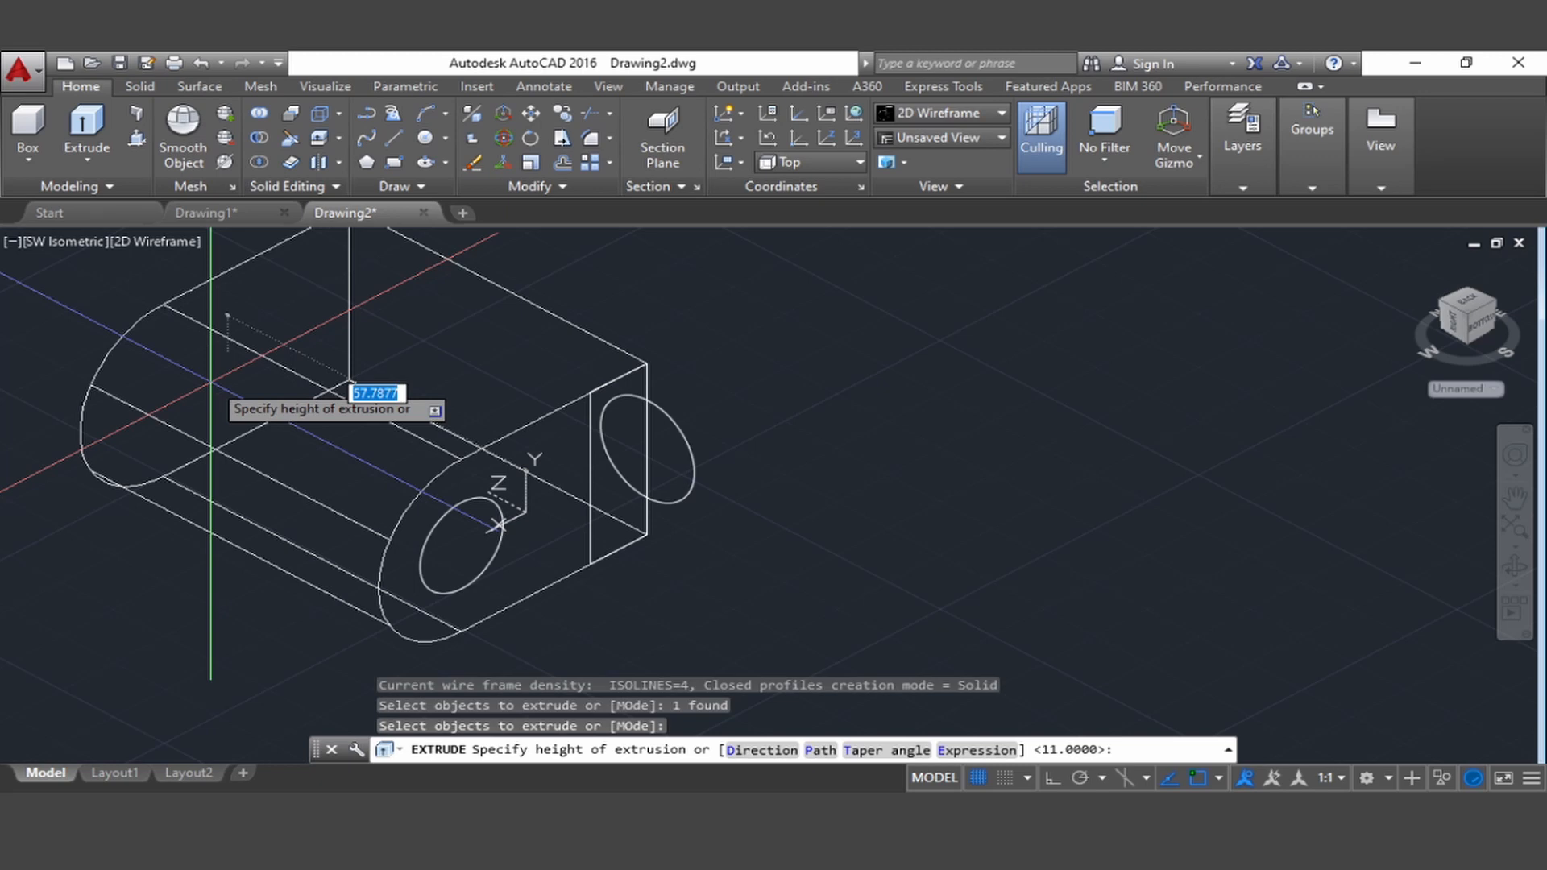
pyautogui.write('11')
pyautogui.press('Return')
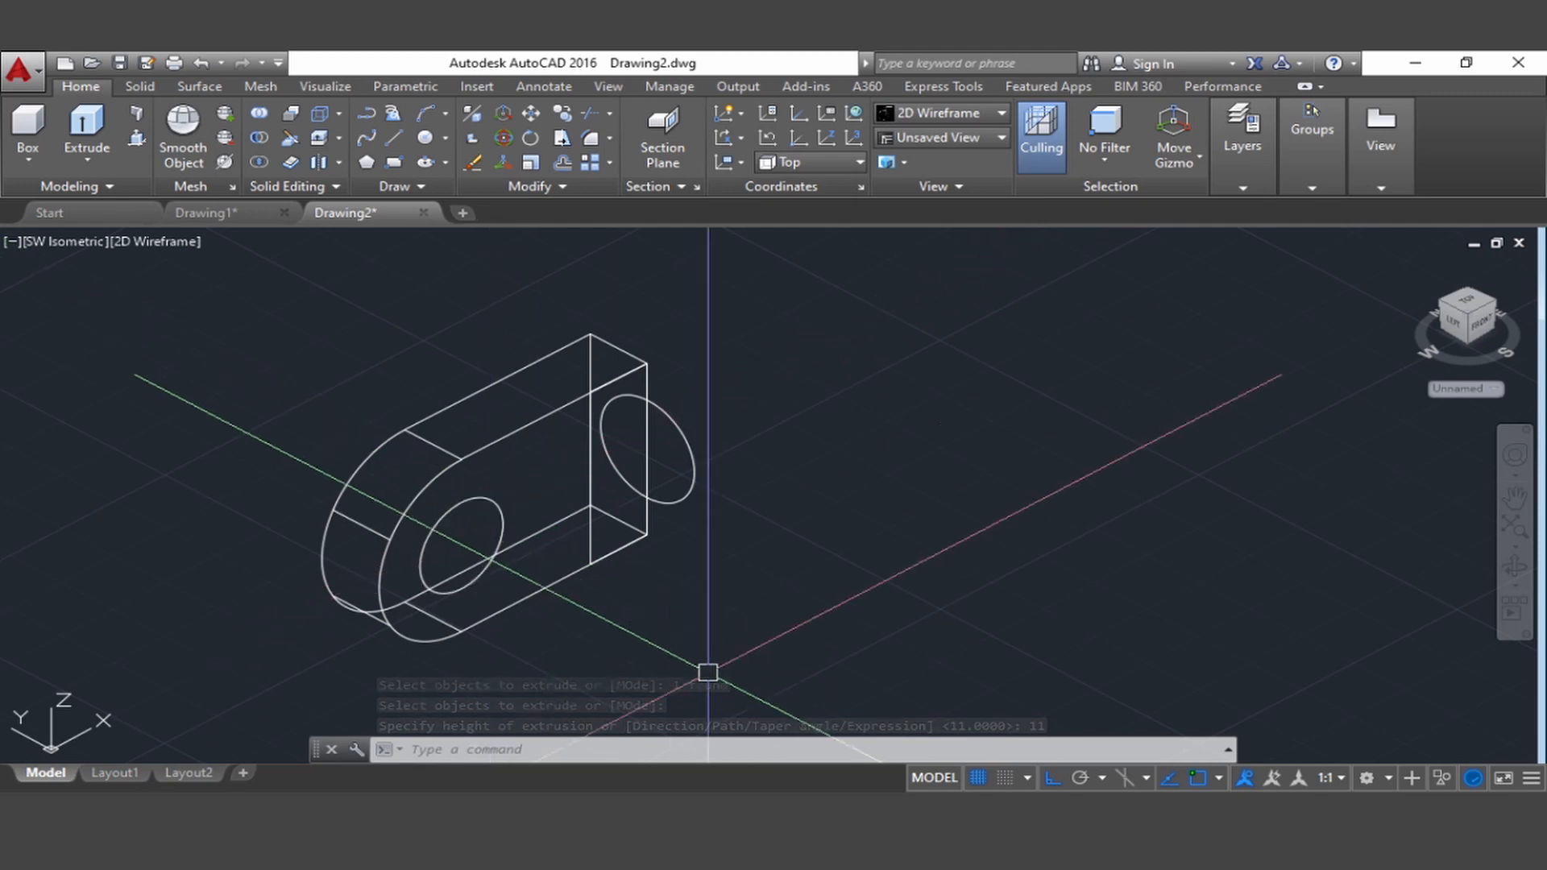
# Extrude the hole circle in the rounded end of the plate to a height of 11, through the plate's thickness
pyautogui.write('ext')
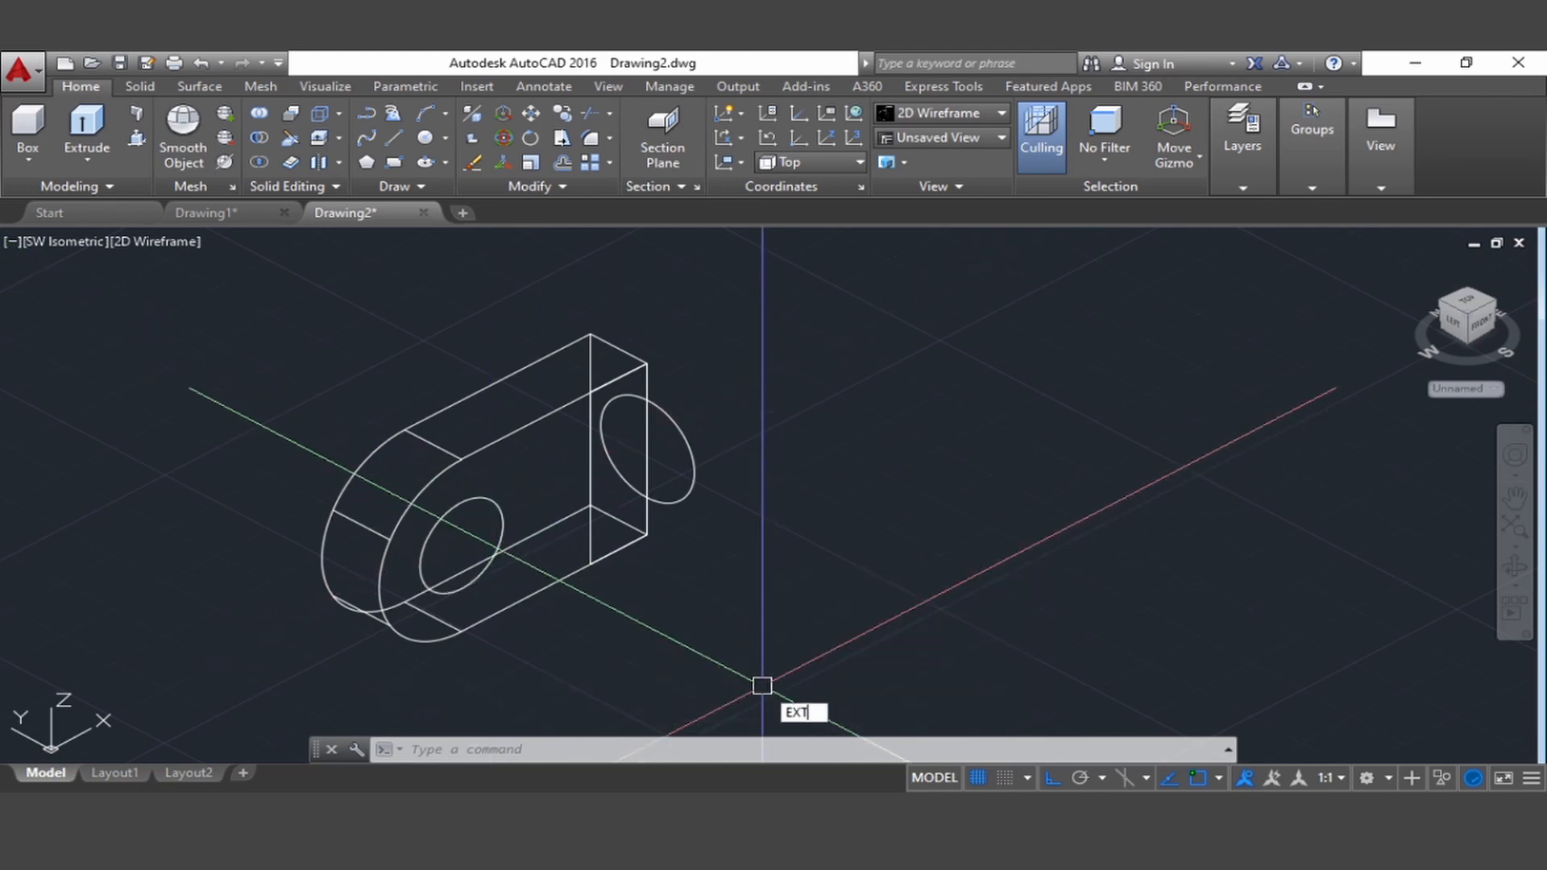
pyautogui.press('Return')
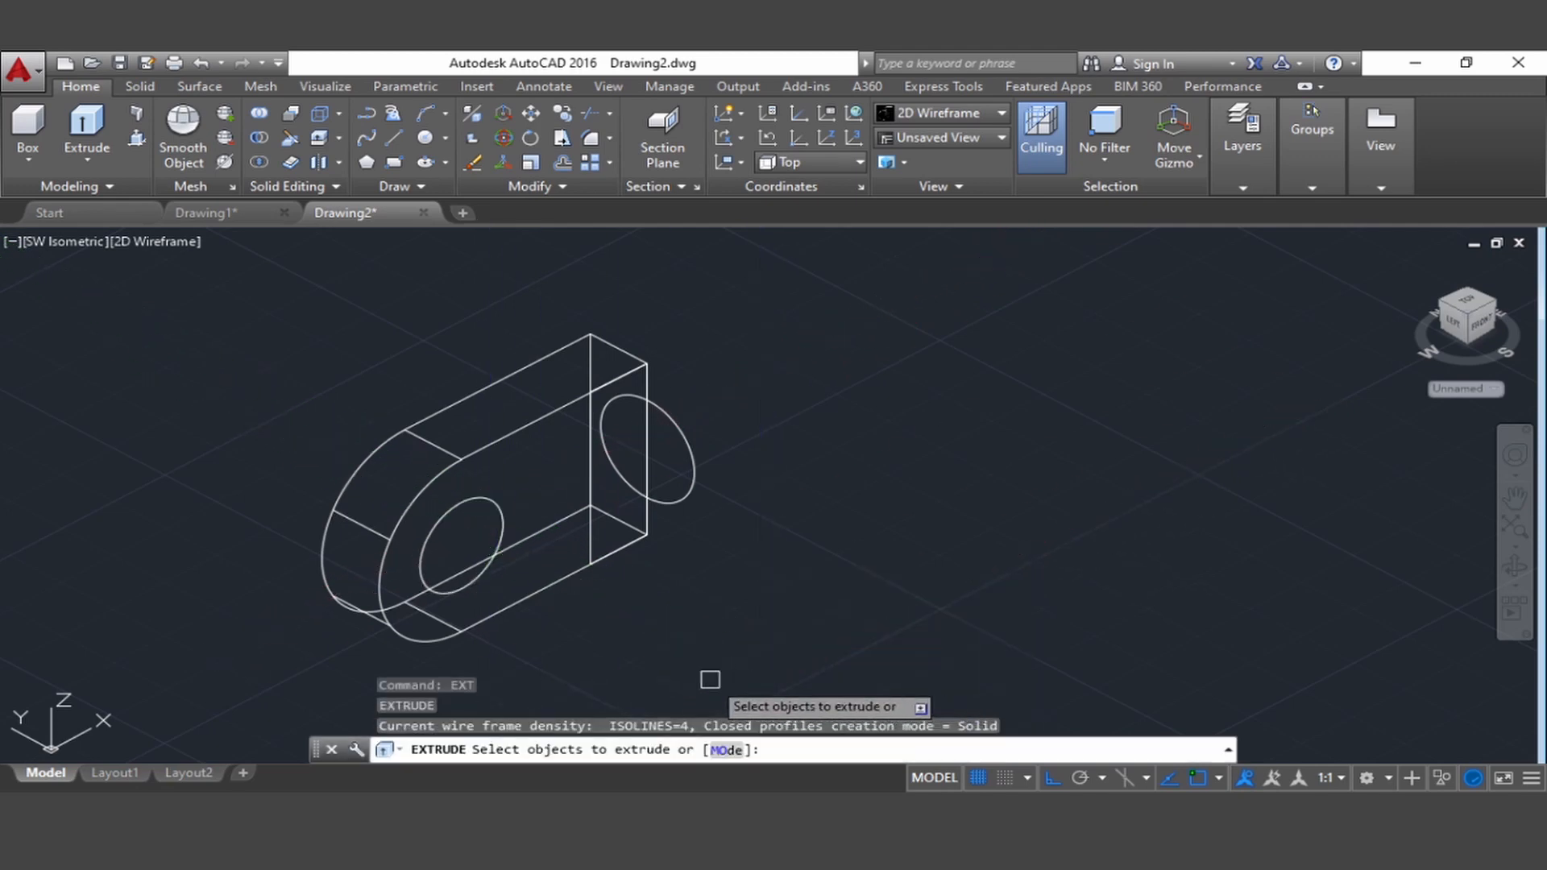
pyautogui.click(492, 498)
pyautogui.press('Return')
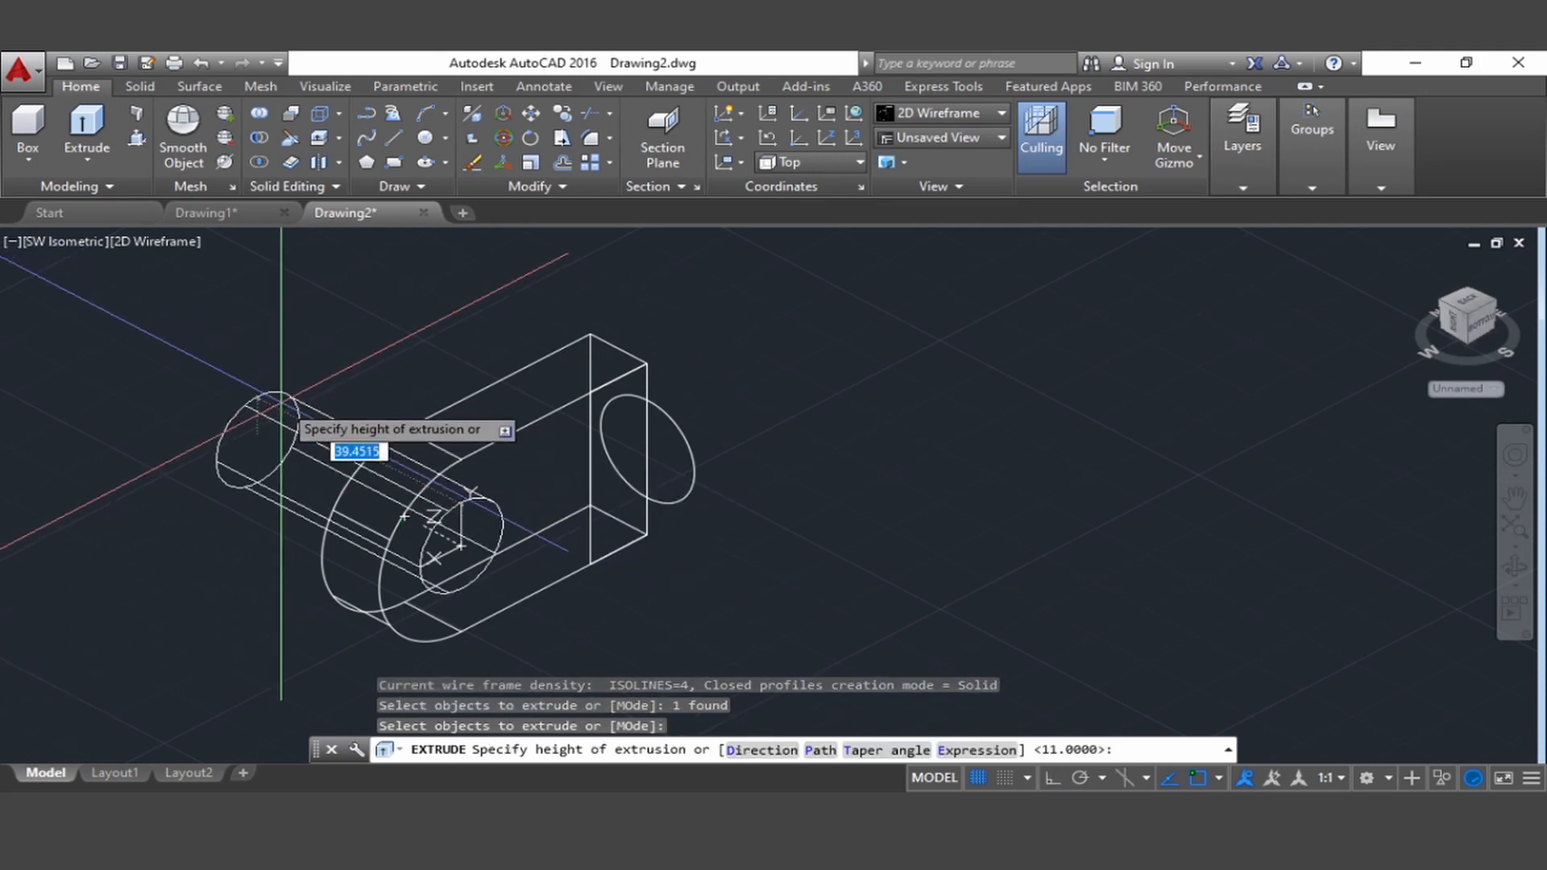
pyautogui.write('11')
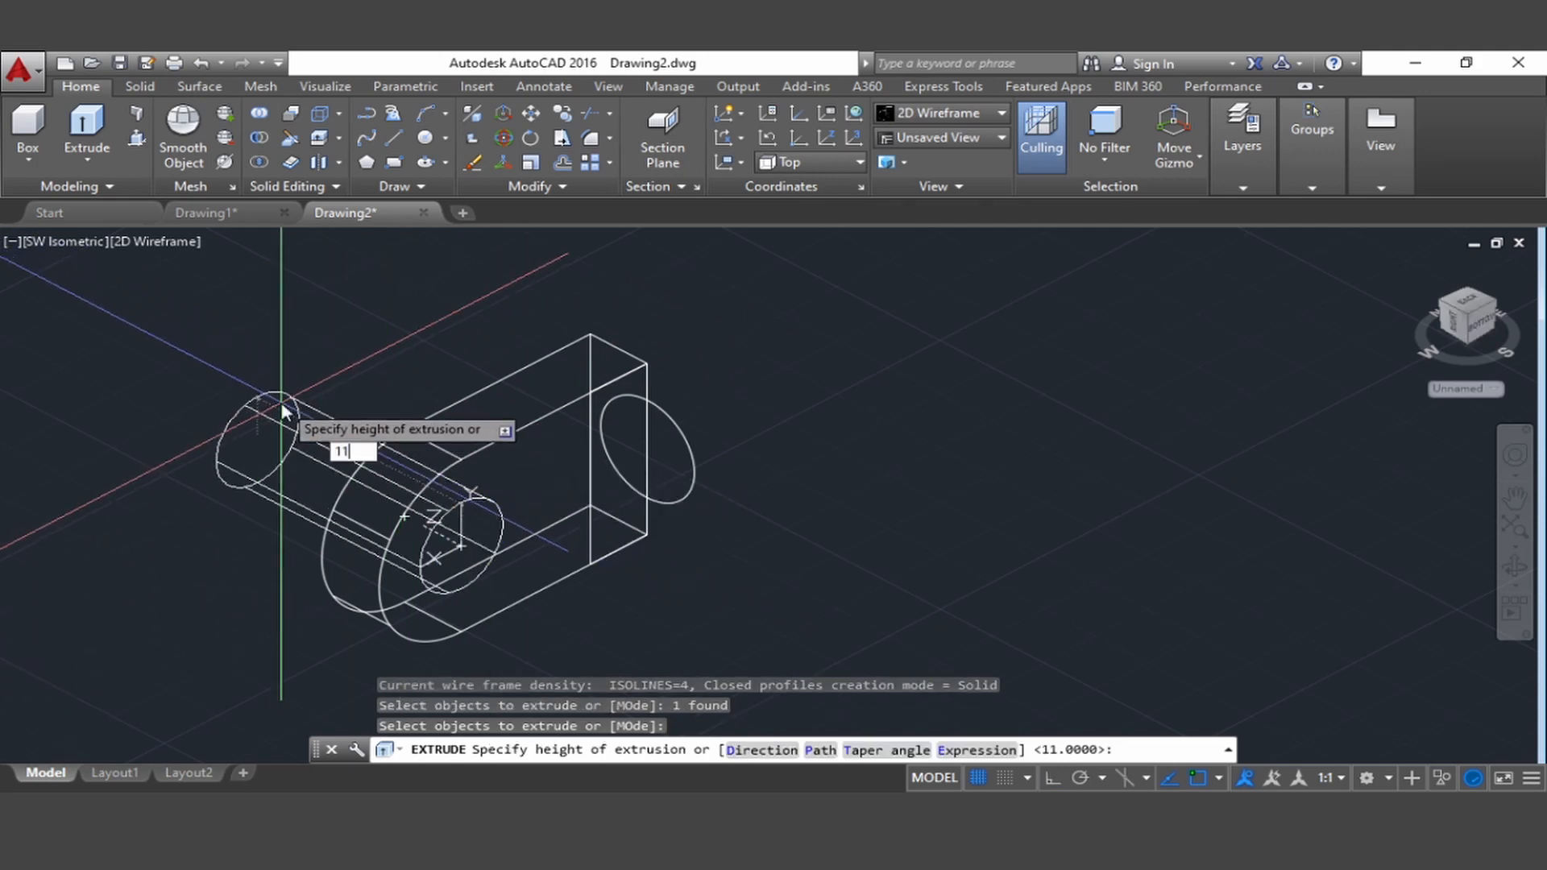
pyautogui.press('Return')
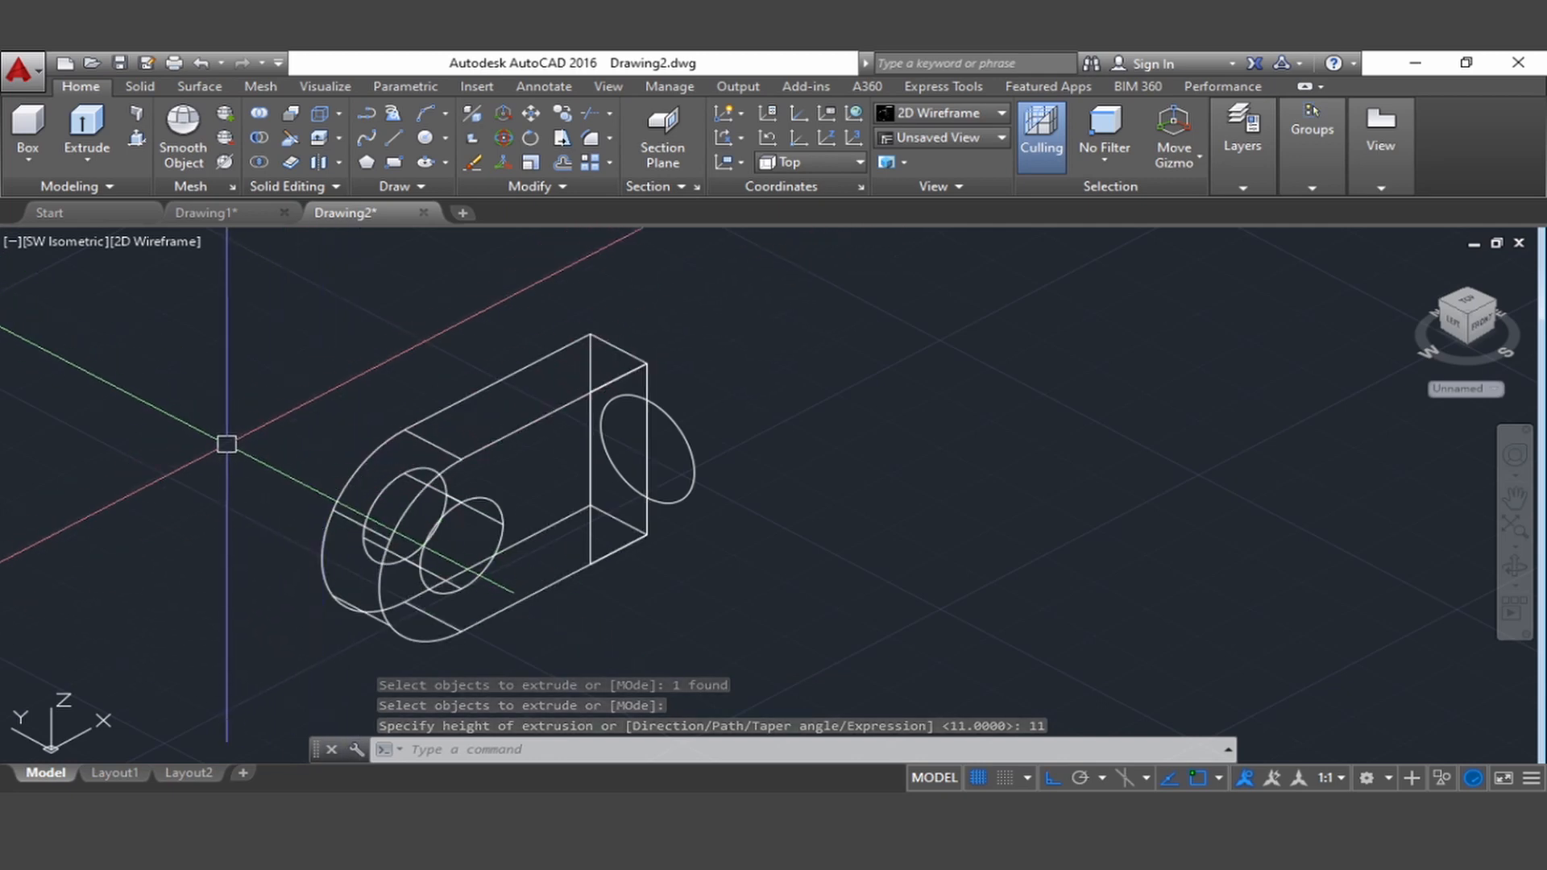
# Draw an 18-long helper line from the rear lower corner of the plate's square end, perpendicular away from the plate
pyautogui.moveTo(225, 442); pyautogui.dragTo(186, 449, button='middle')
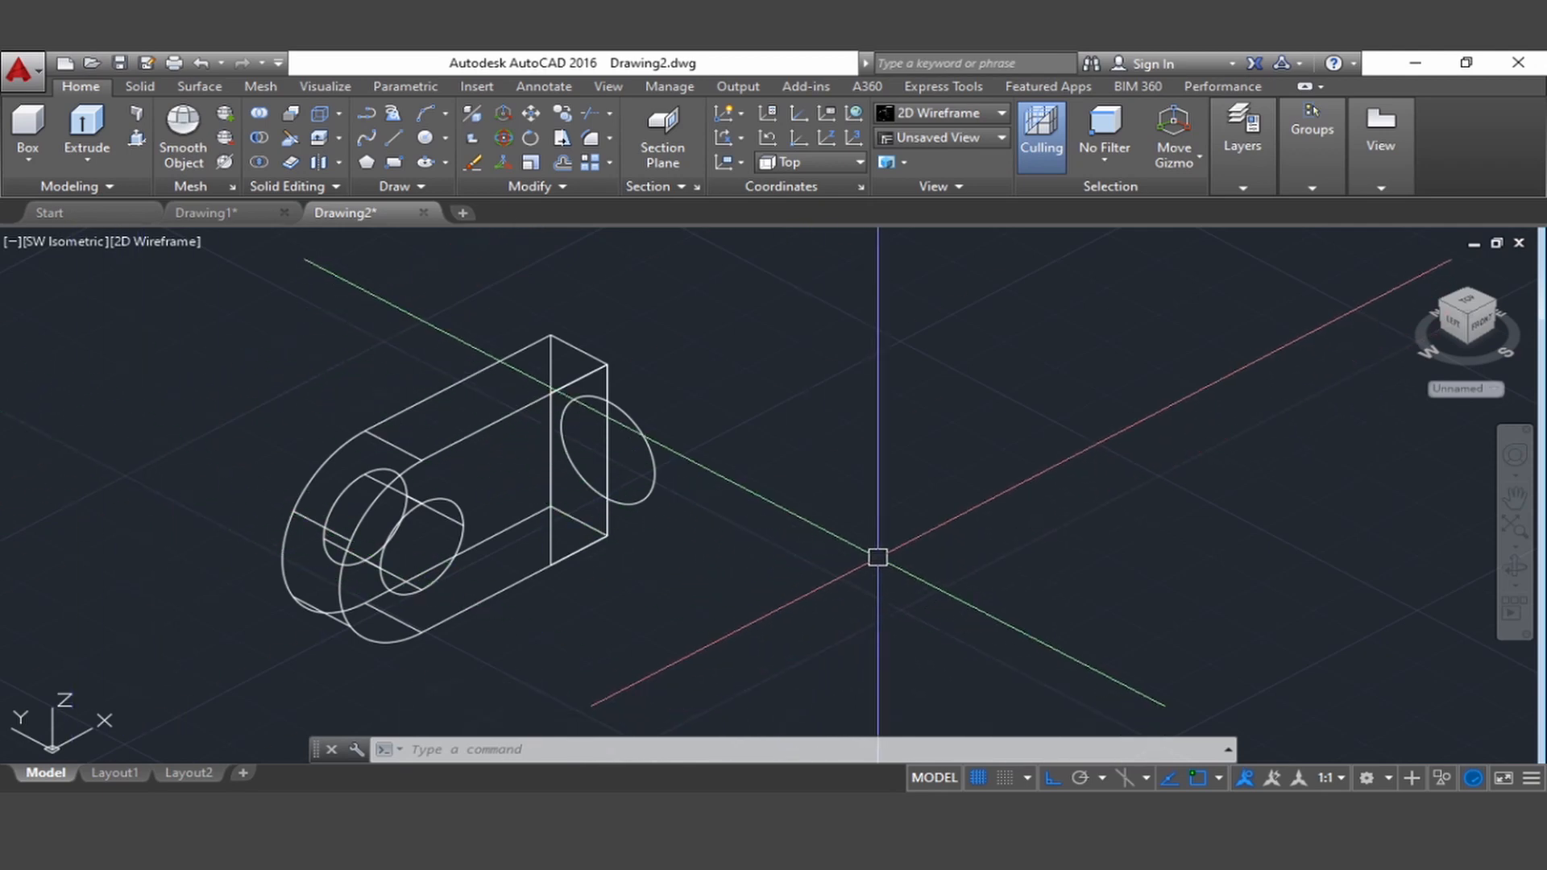
pyautogui.write('l')
pyautogui.press('Return')
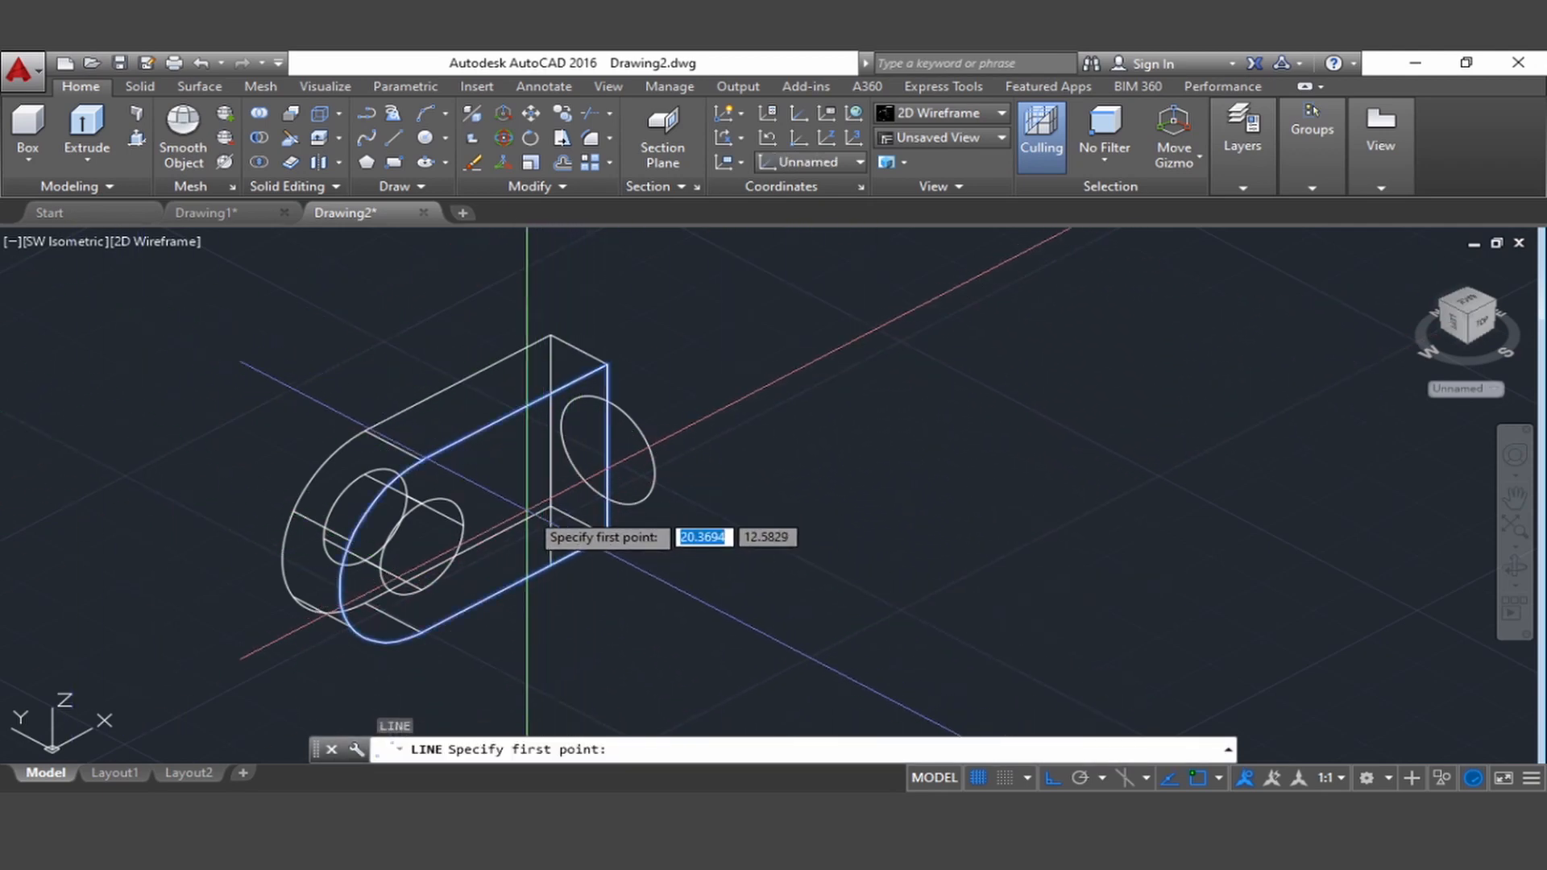
pyautogui.keyDown('shift'); pyautogui.rightClick(516, 487); pyautogui.keyUp('shift')
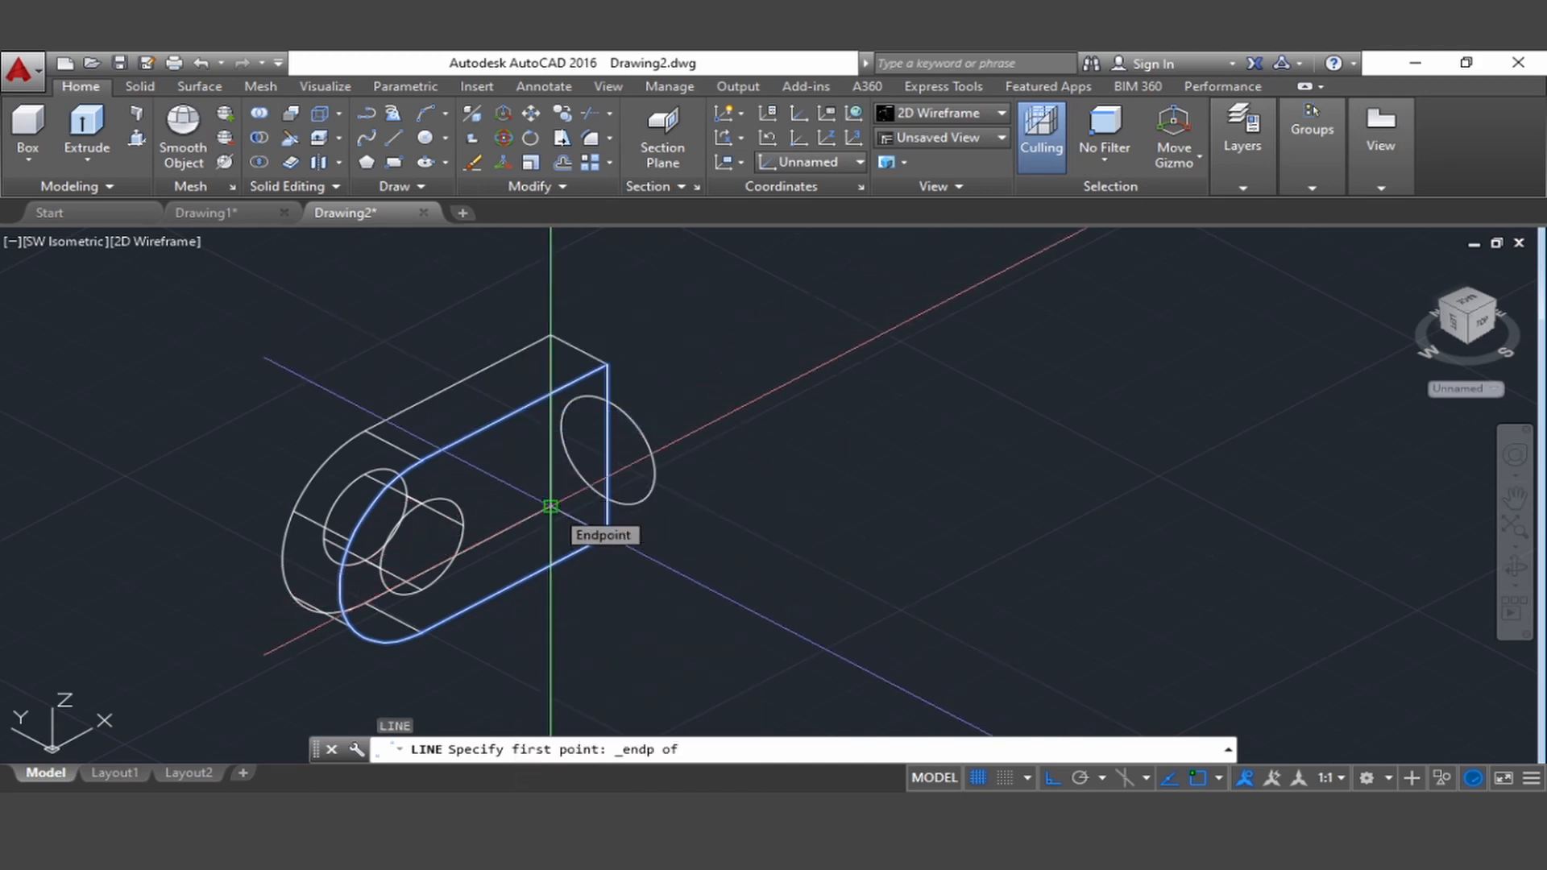
pyautogui.click(550, 506)
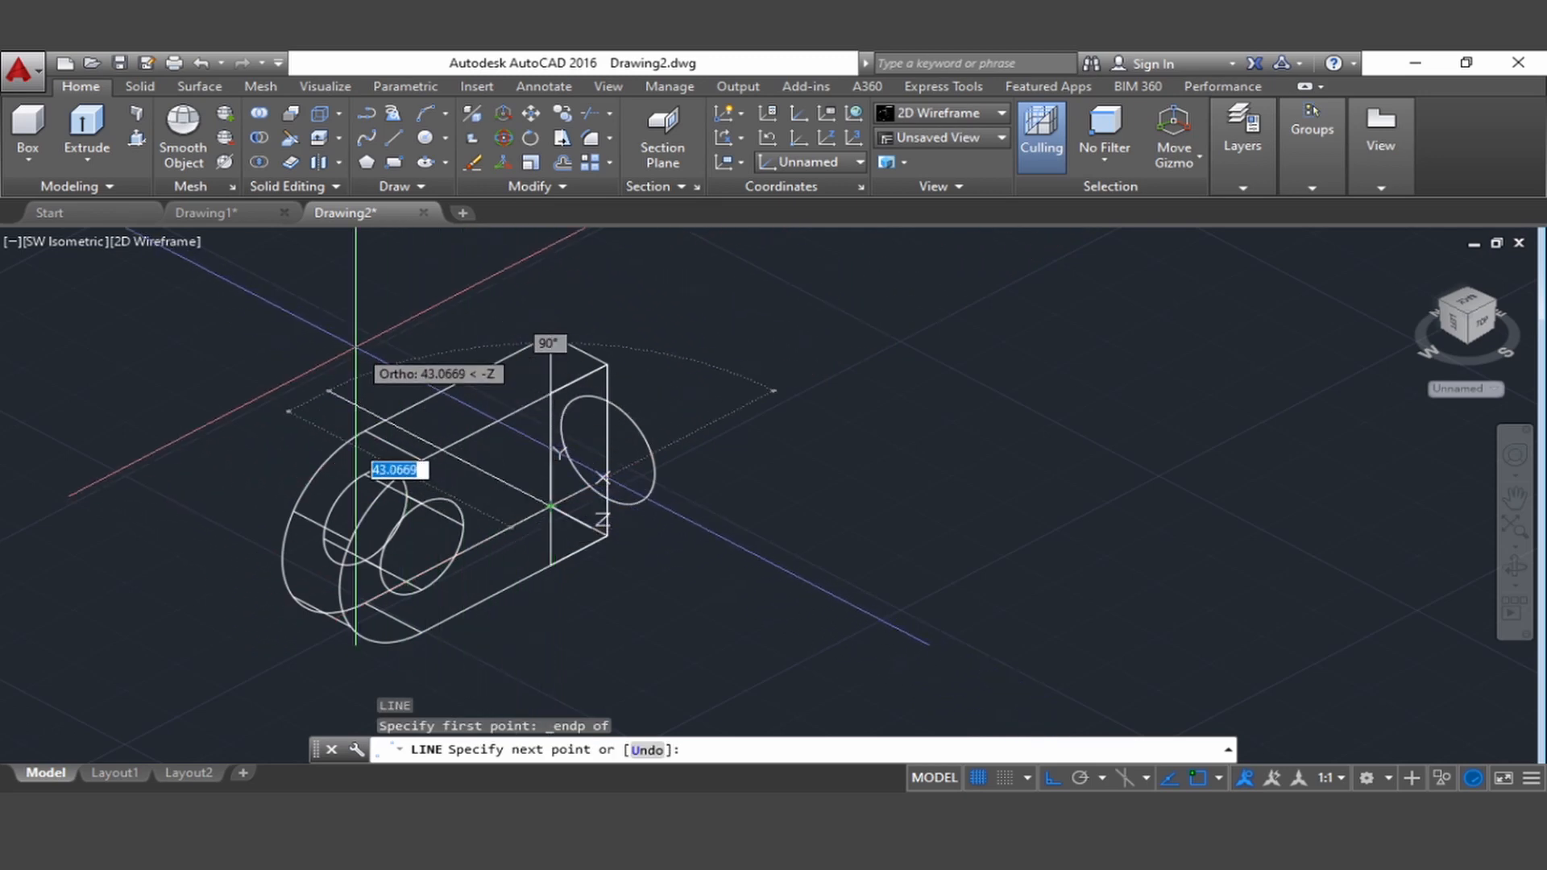
pyautogui.press('Return')
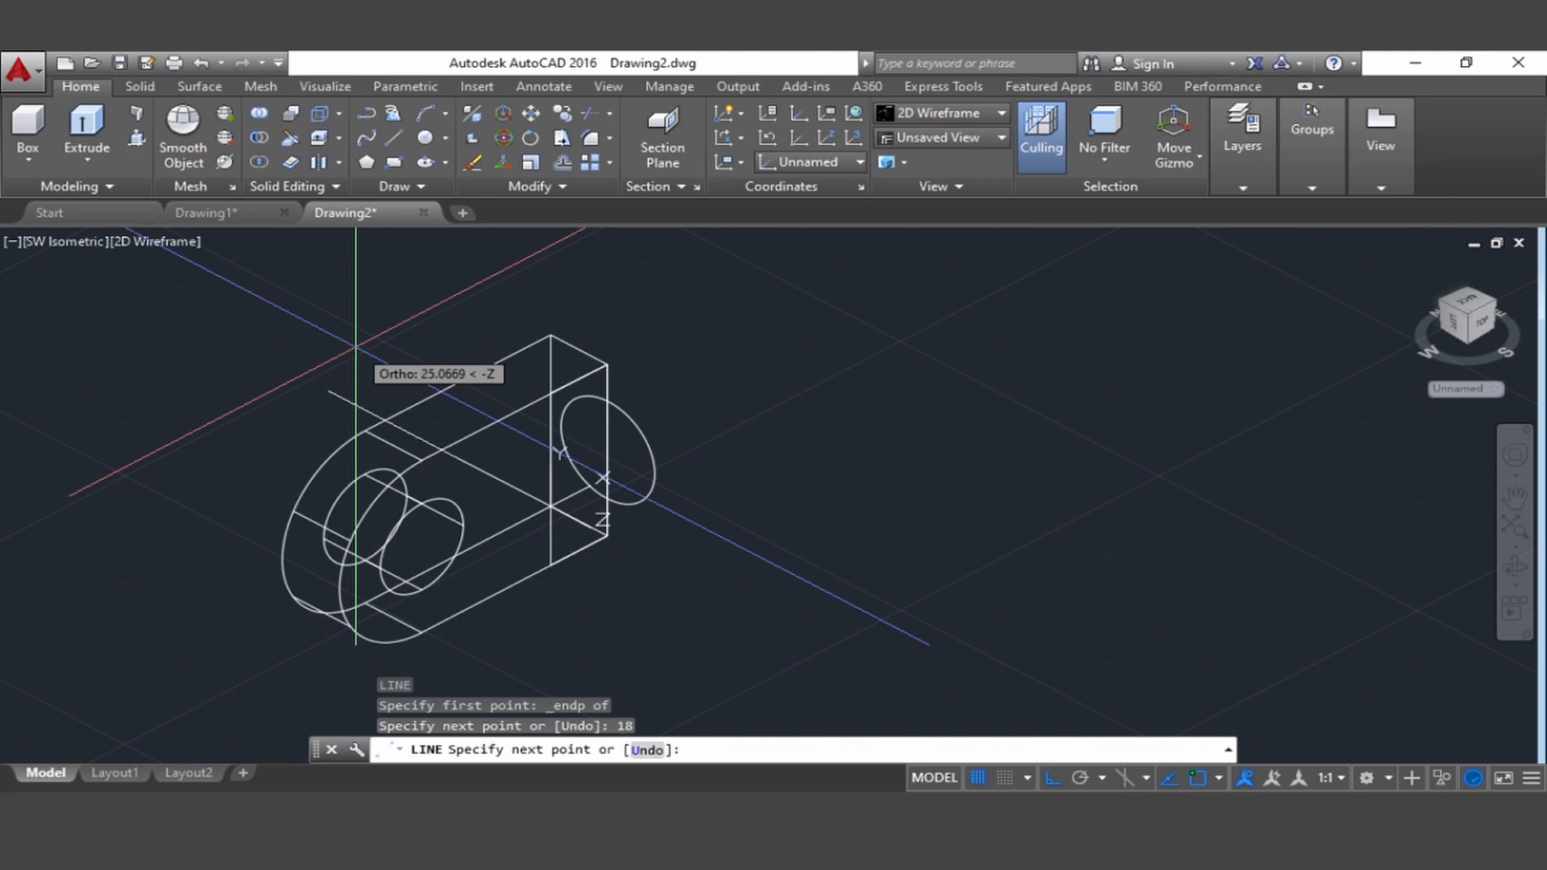
pyautogui.press('Escape')
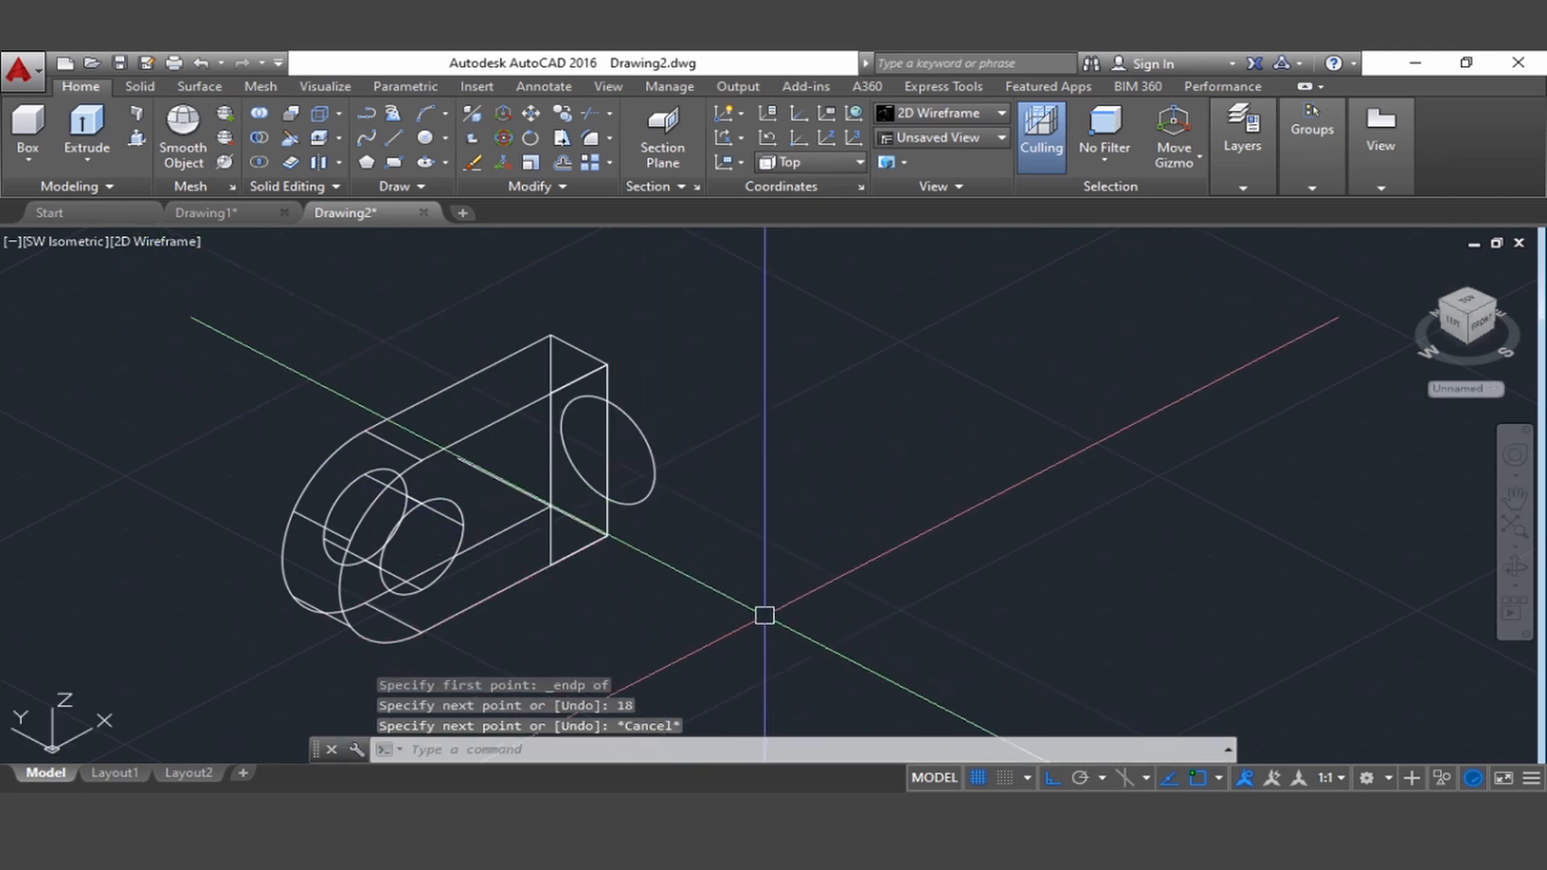
# Copy the plate and its hole cylinder from the plate's front lower end corner to the free end of the helper line
pyautogui.moveTo(649, 653); pyautogui.dragTo(676, 594, button='middle')
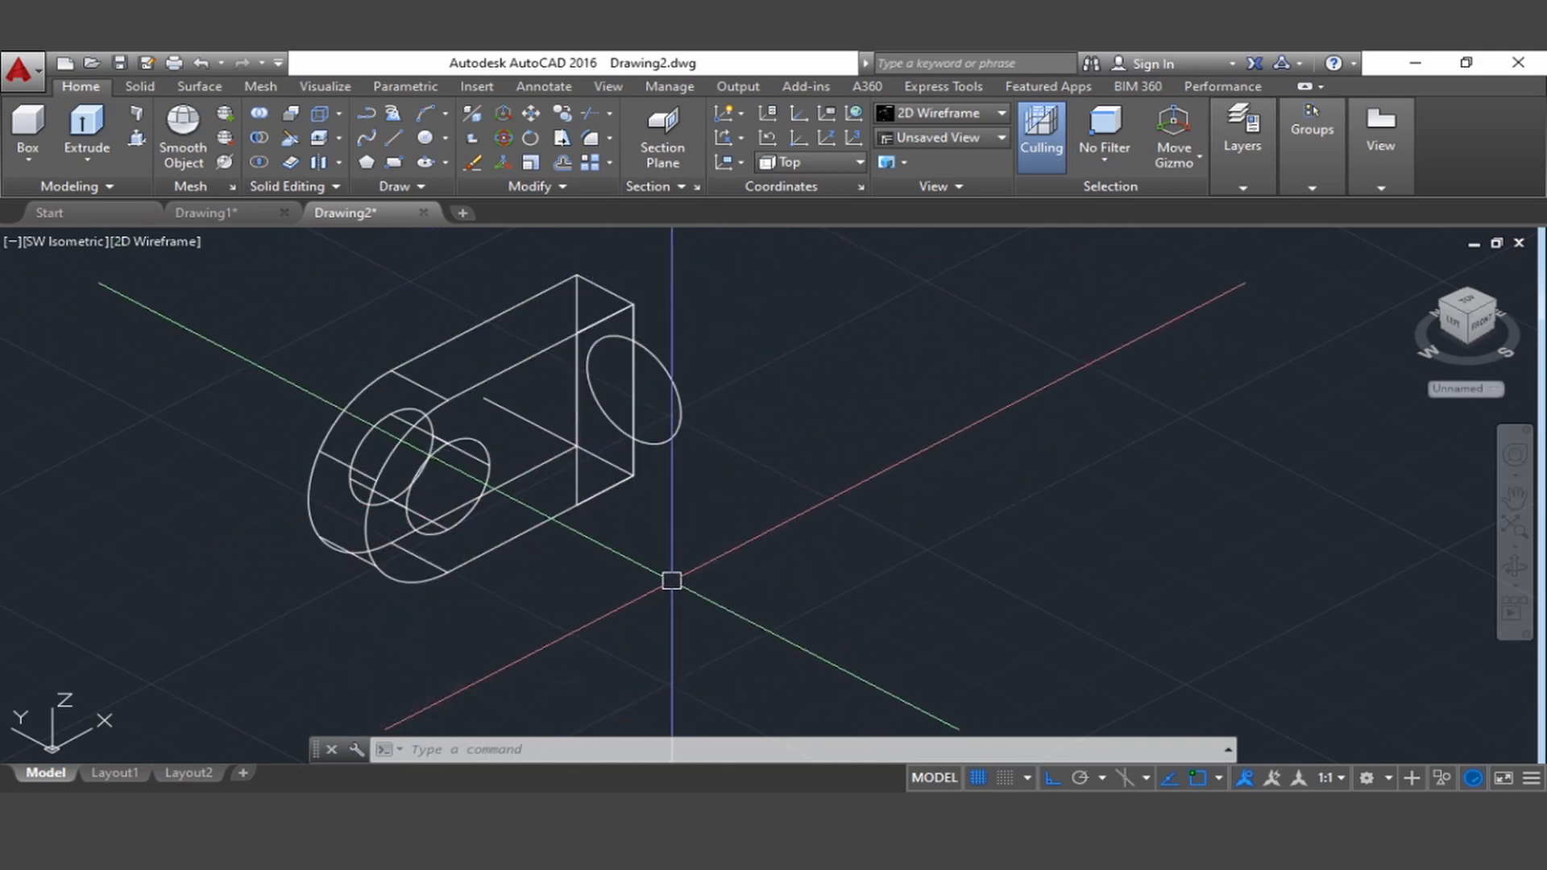
pyautogui.write('o')
pyautogui.press('Return')
pyautogui.click(546, 592)
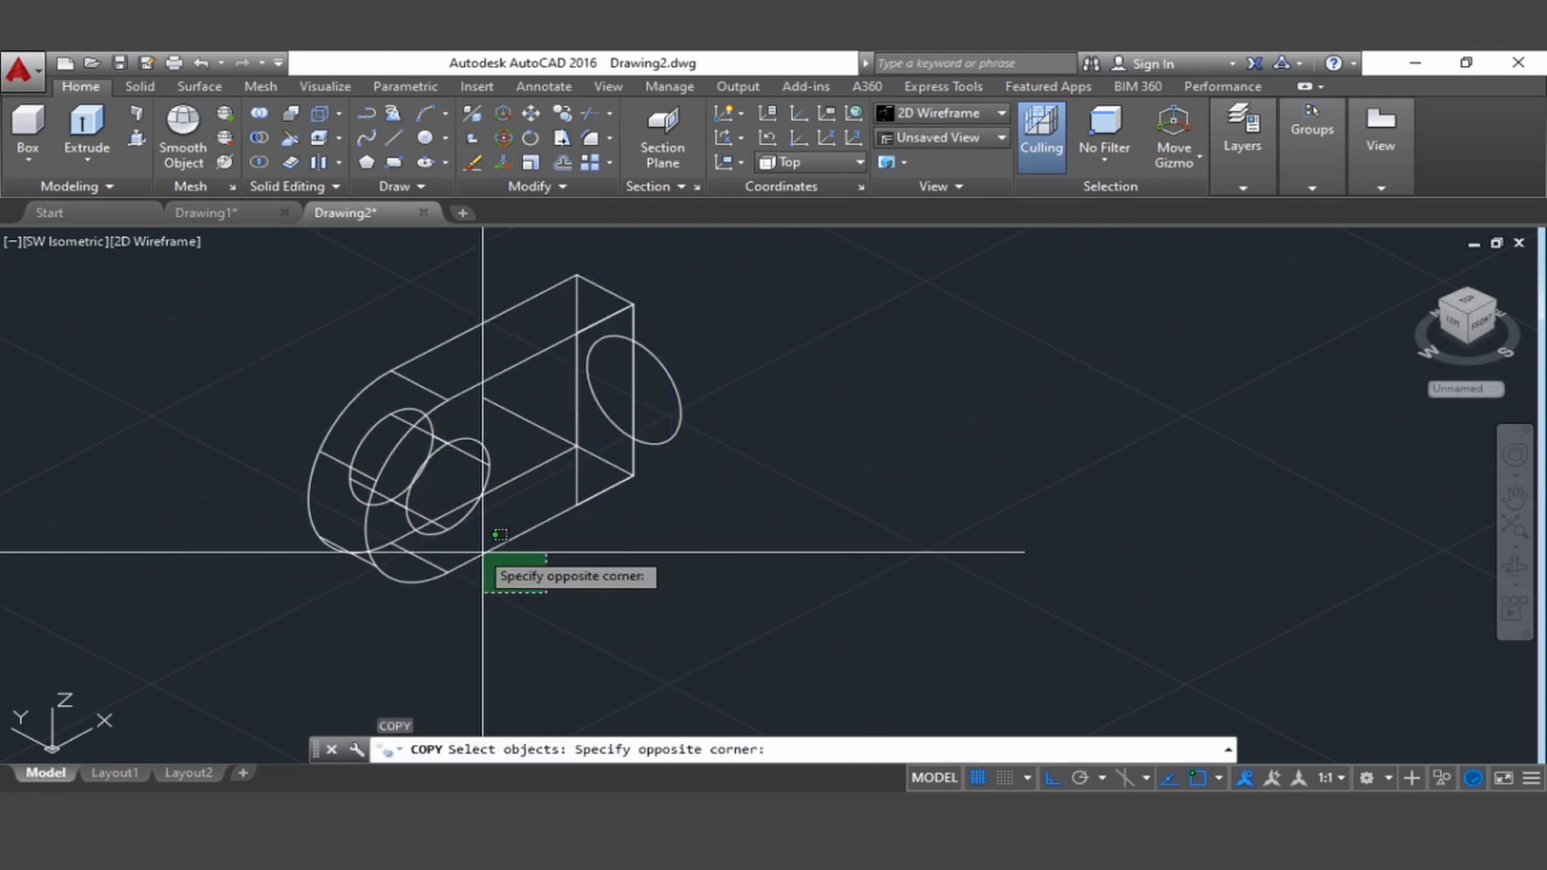
pyautogui.click(282, 451)
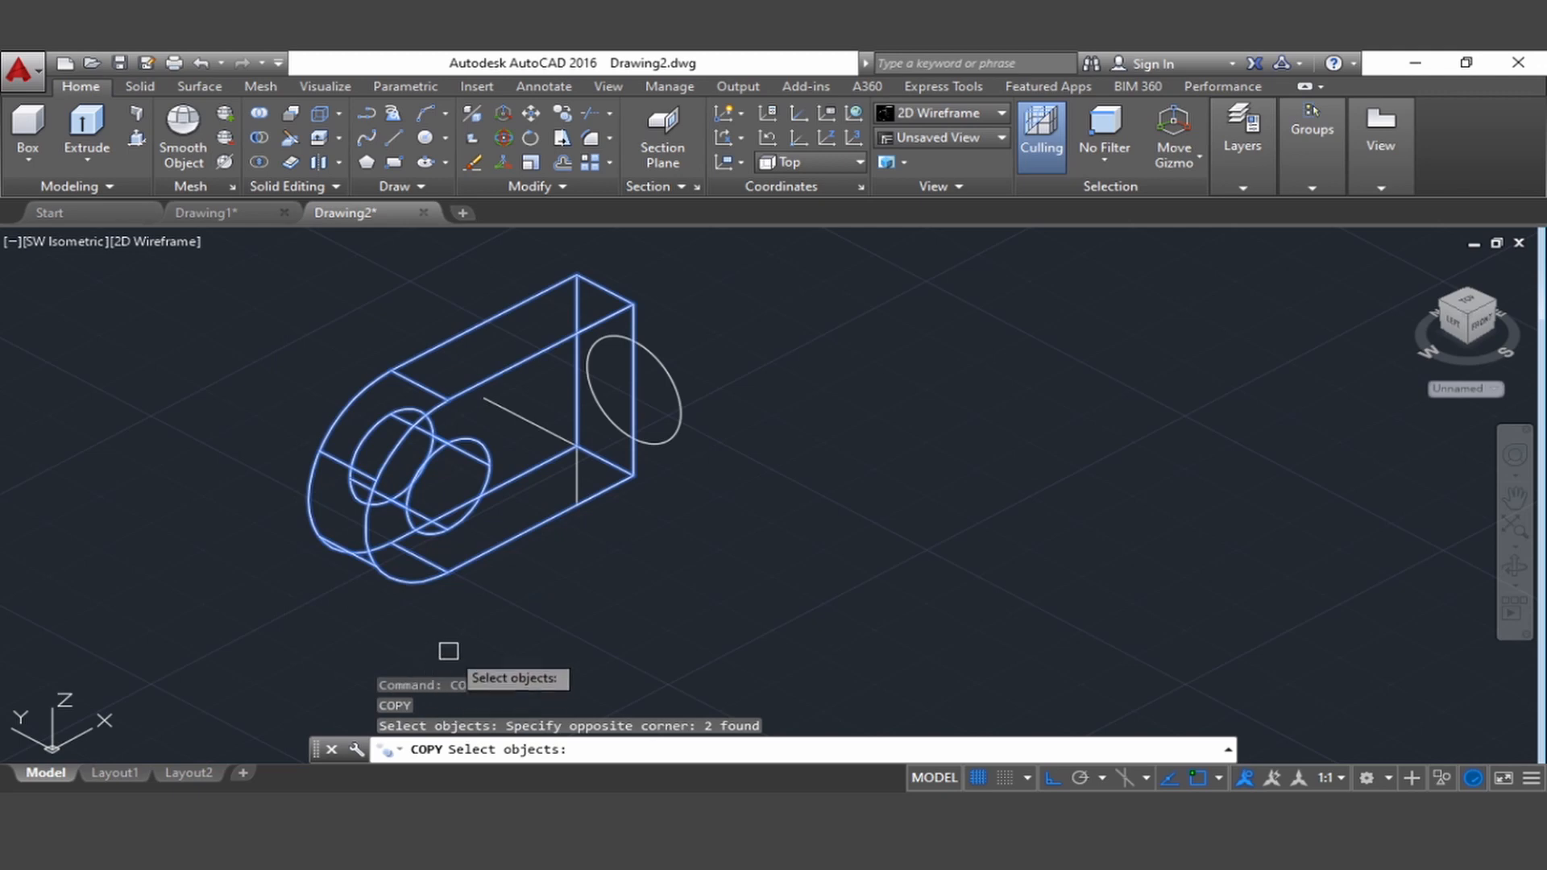
pyautogui.press('Return')
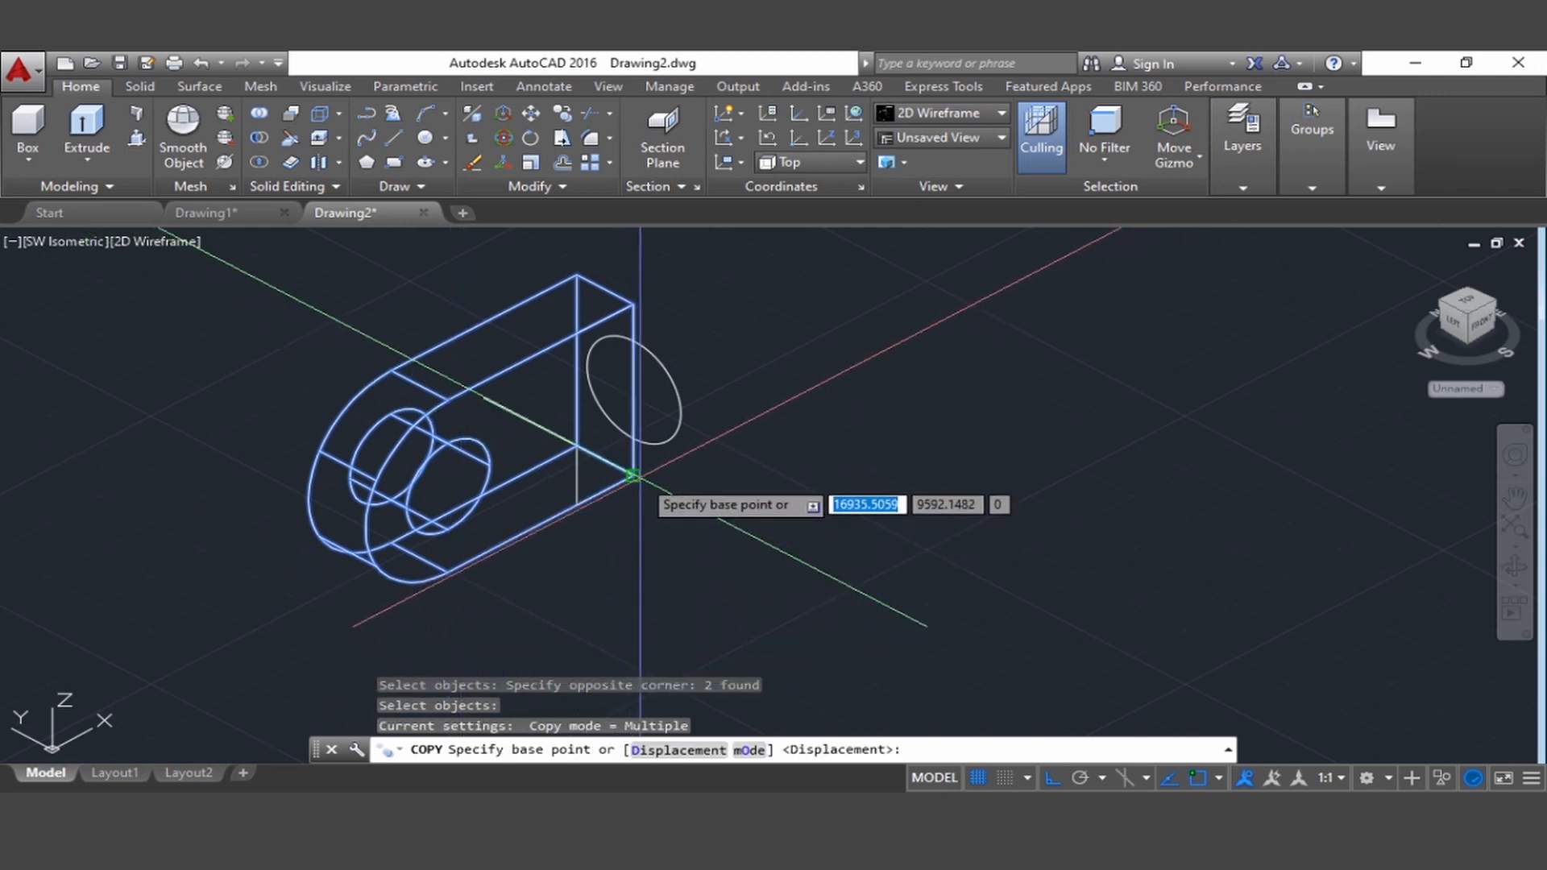
pyautogui.click(632, 476)
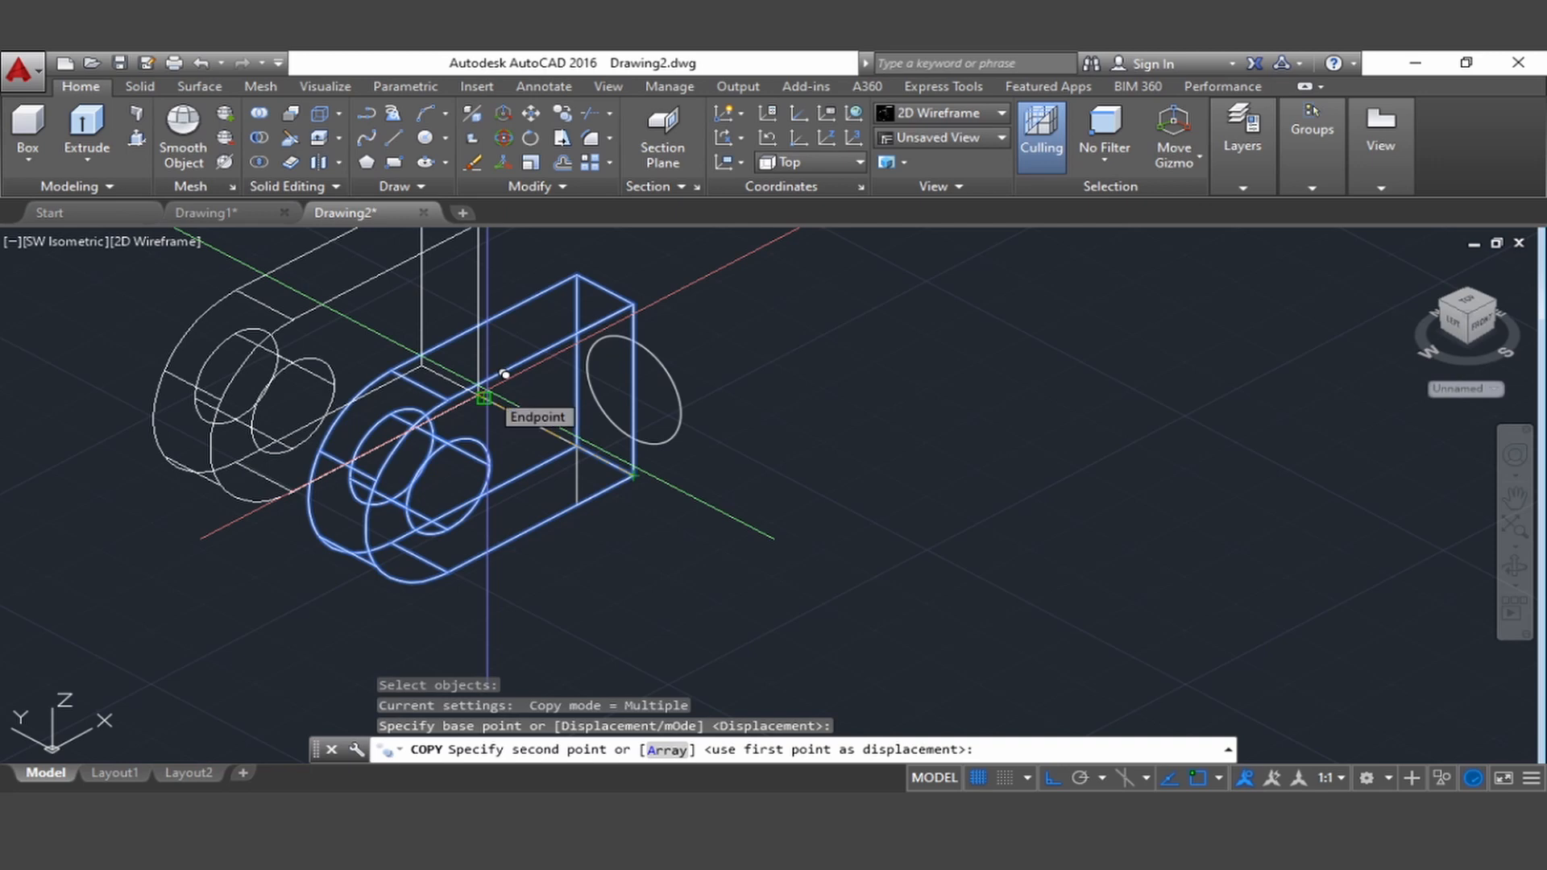
pyautogui.click(504, 373)
pyautogui.press('Escape')
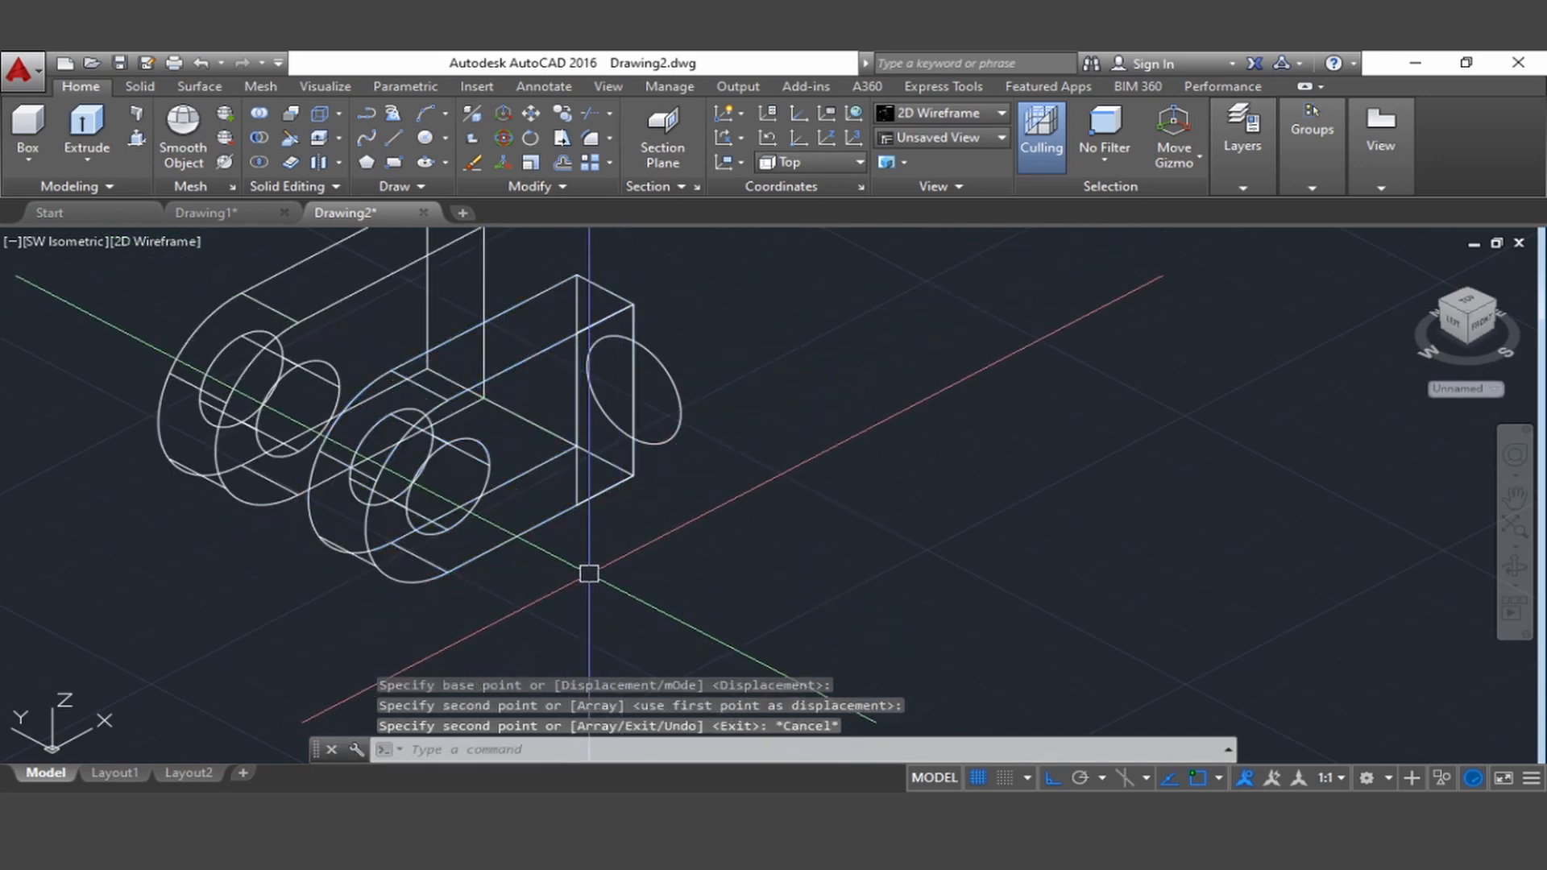
# Erase the helper line between the two plates
pyautogui.moveTo(589, 573); pyautogui.dragTo(722, 659, button='middle')
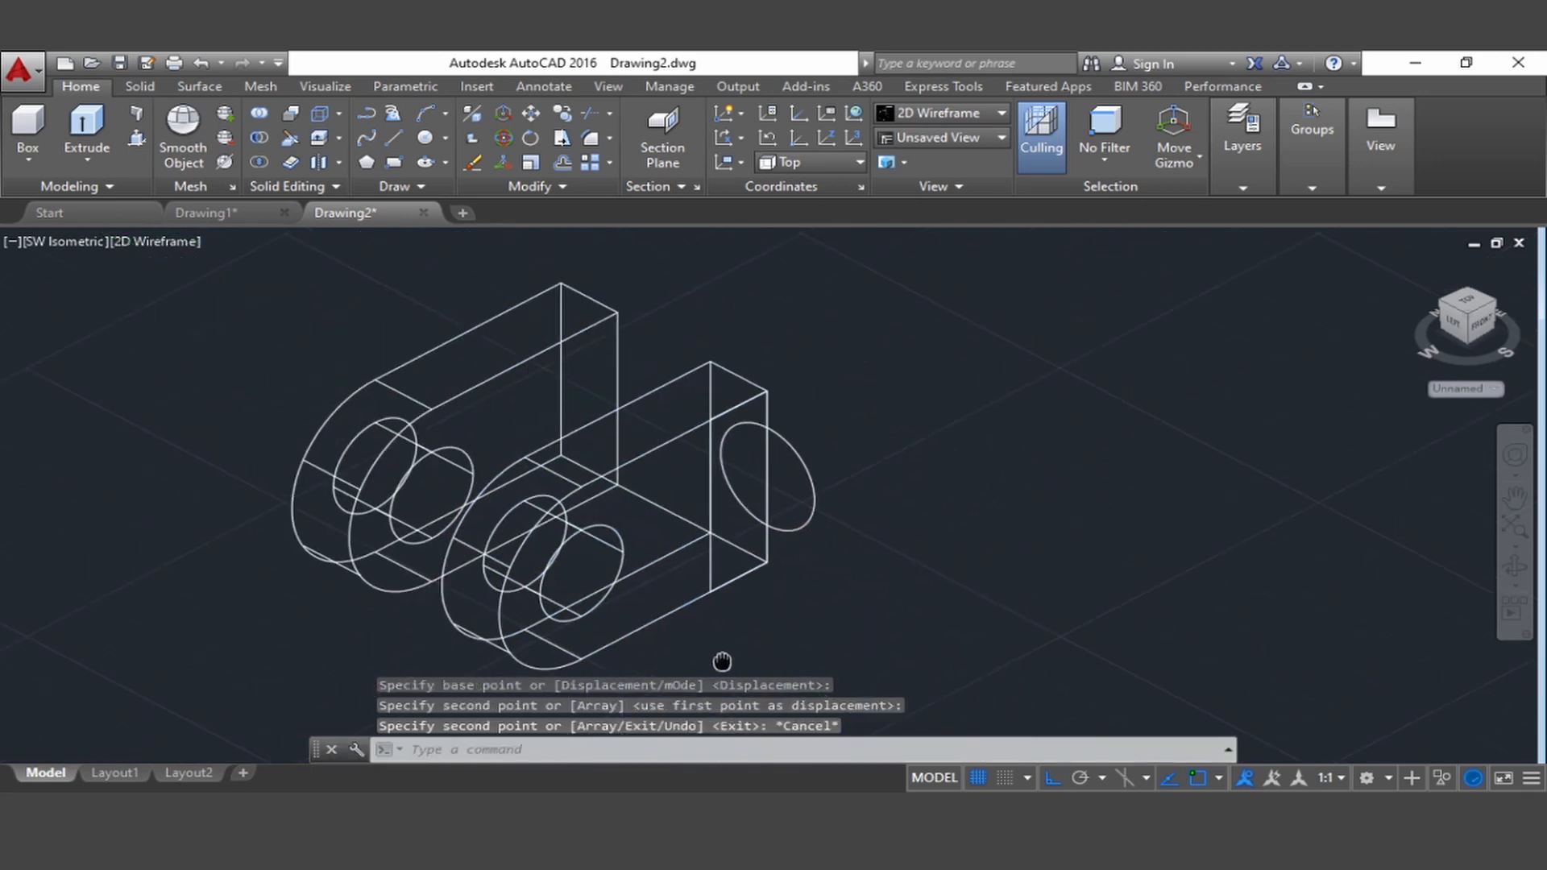
pyautogui.click(675, 518)
pyautogui.press('Delete')
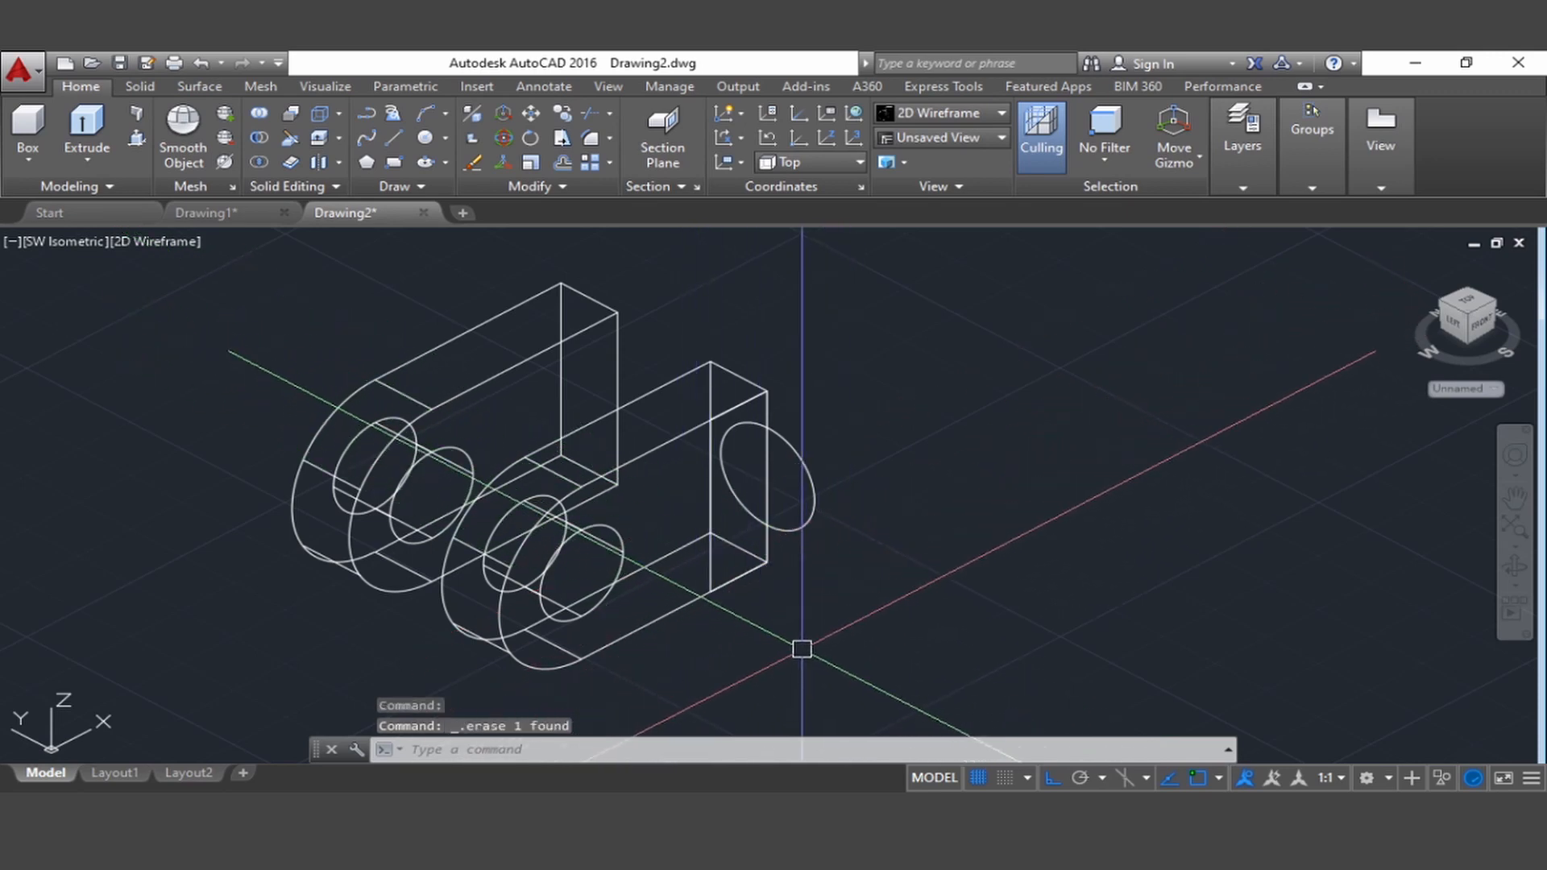
# Extrude the narrow end rectangle across to the copied plate's far lower corner, and set the visual style to Shaded
pyautogui.moveTo(801, 649)
pyautogui.mouseDown(button='middle')
pyautogui.moveTo(732, 607)
pyautogui.moveTo(755, 645)
pyautogui.mouseUp(button='middle')
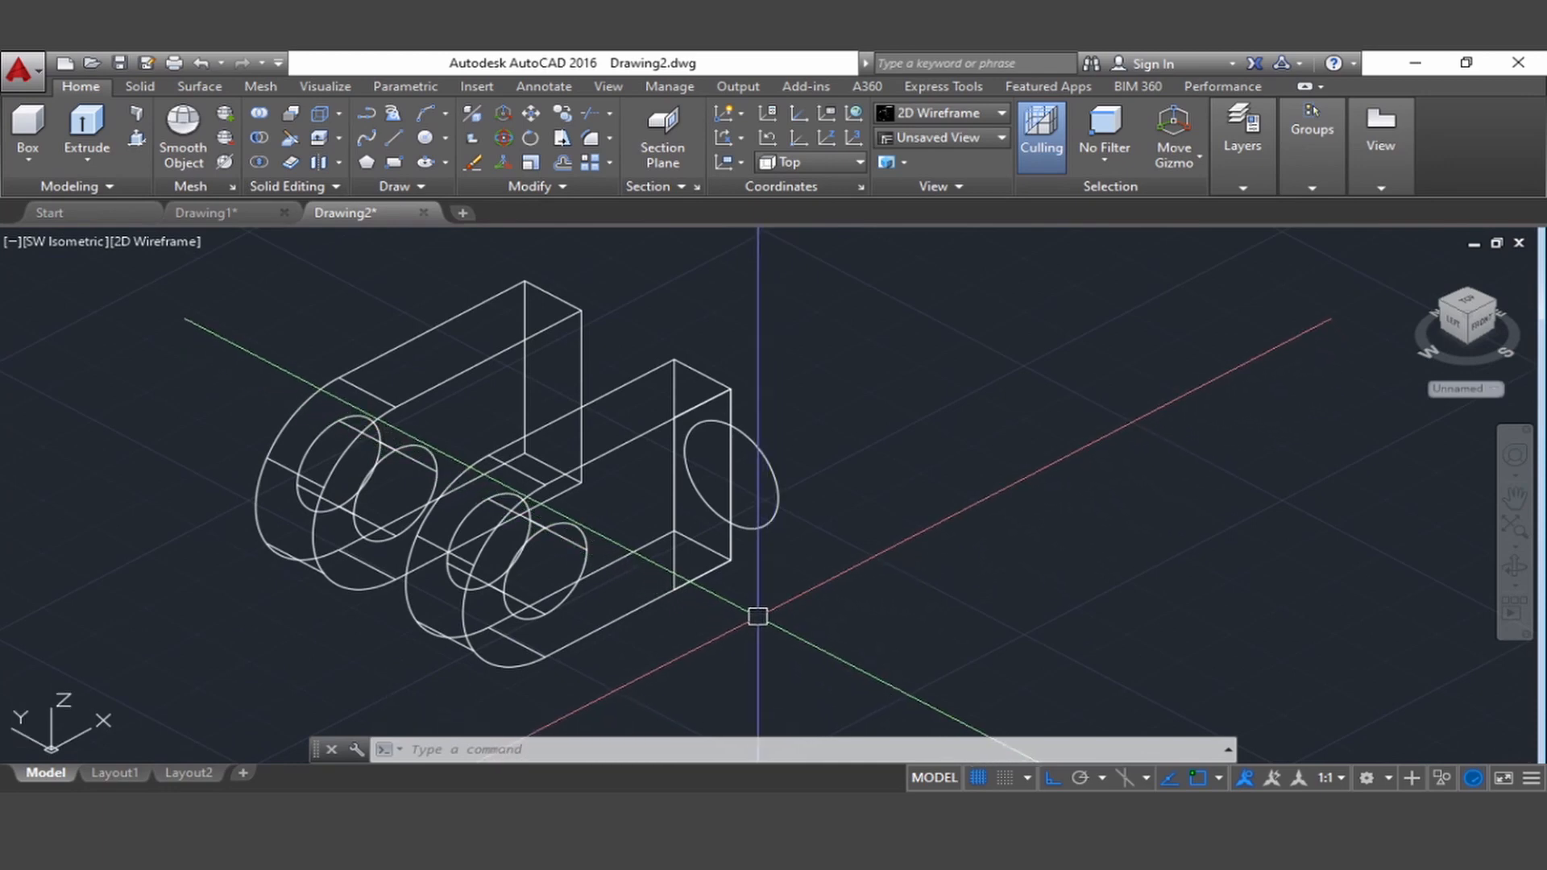
pyautogui.moveTo(774, 610); pyautogui.dragTo(741, 608, button='middle')
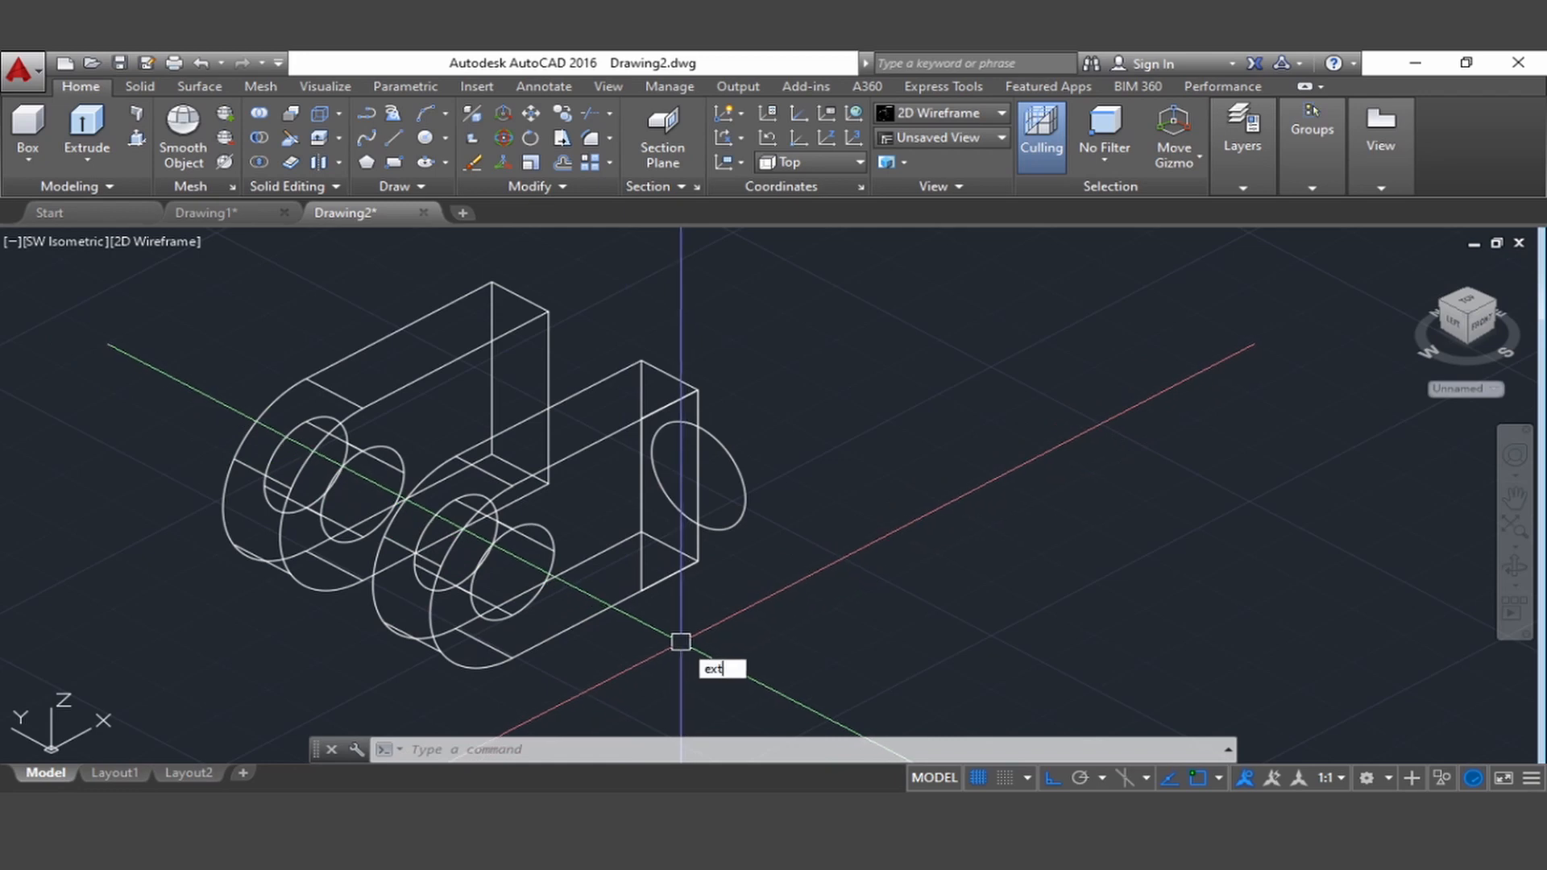
pyautogui.press('Return')
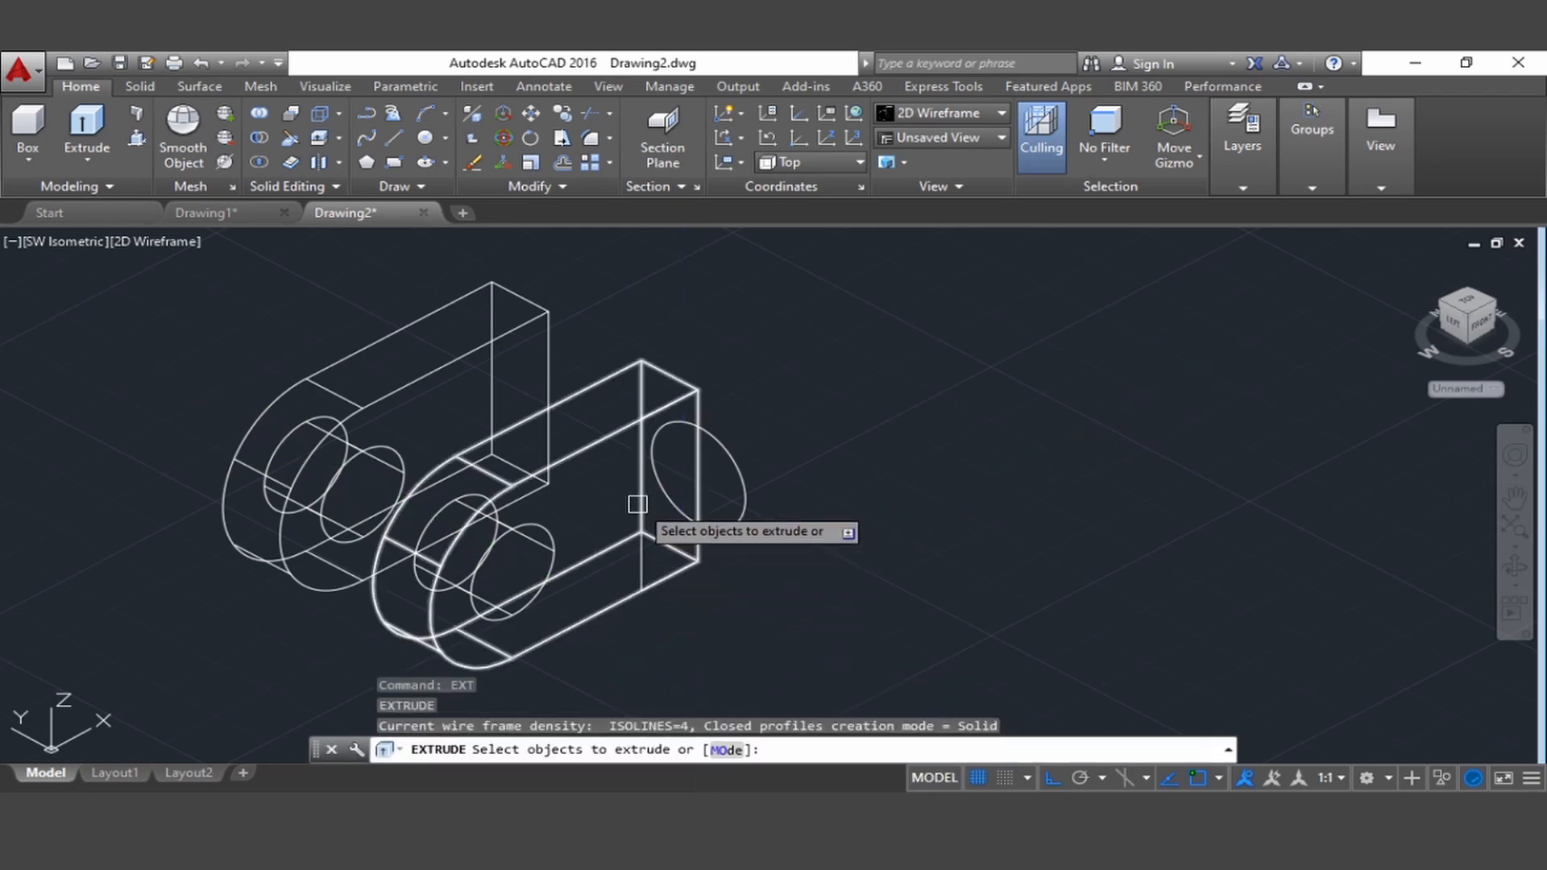
pyautogui.click(640, 562)
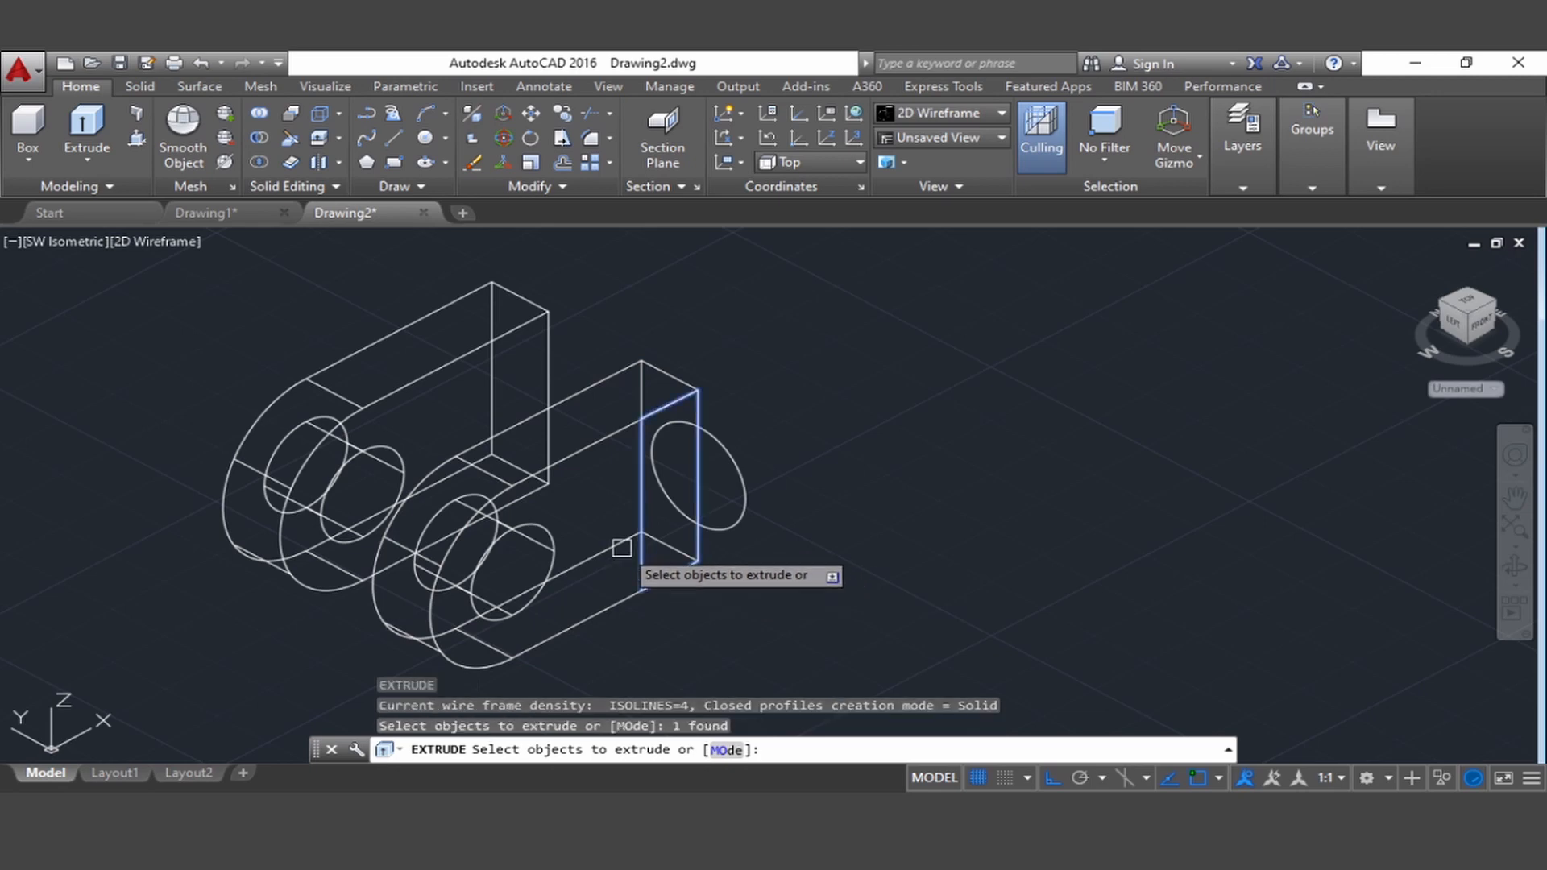
pyautogui.press('Return')
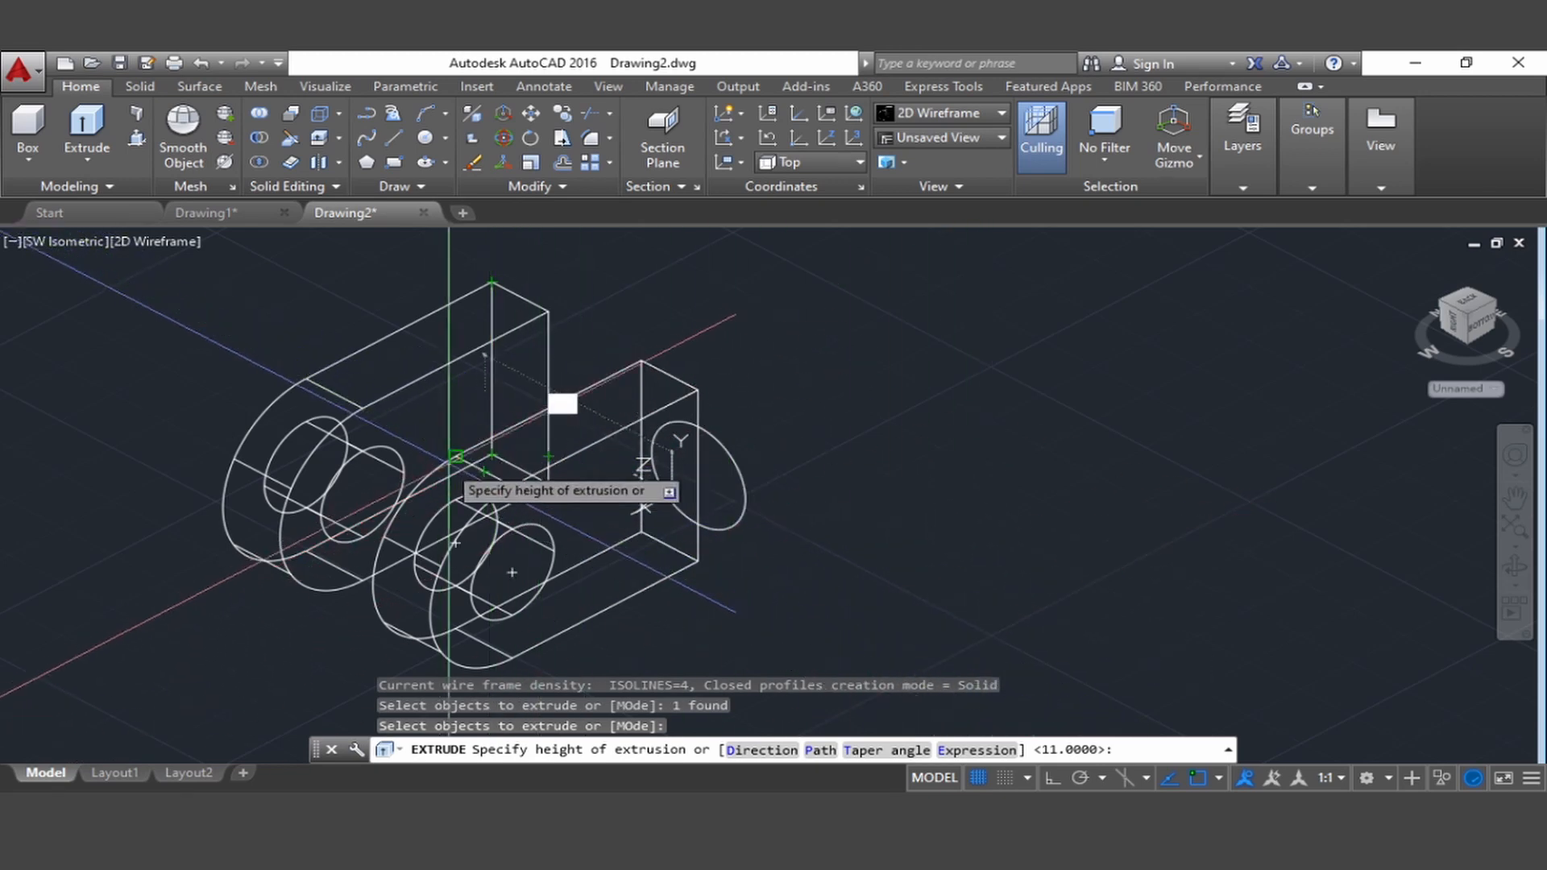
pyautogui.click(492, 453)
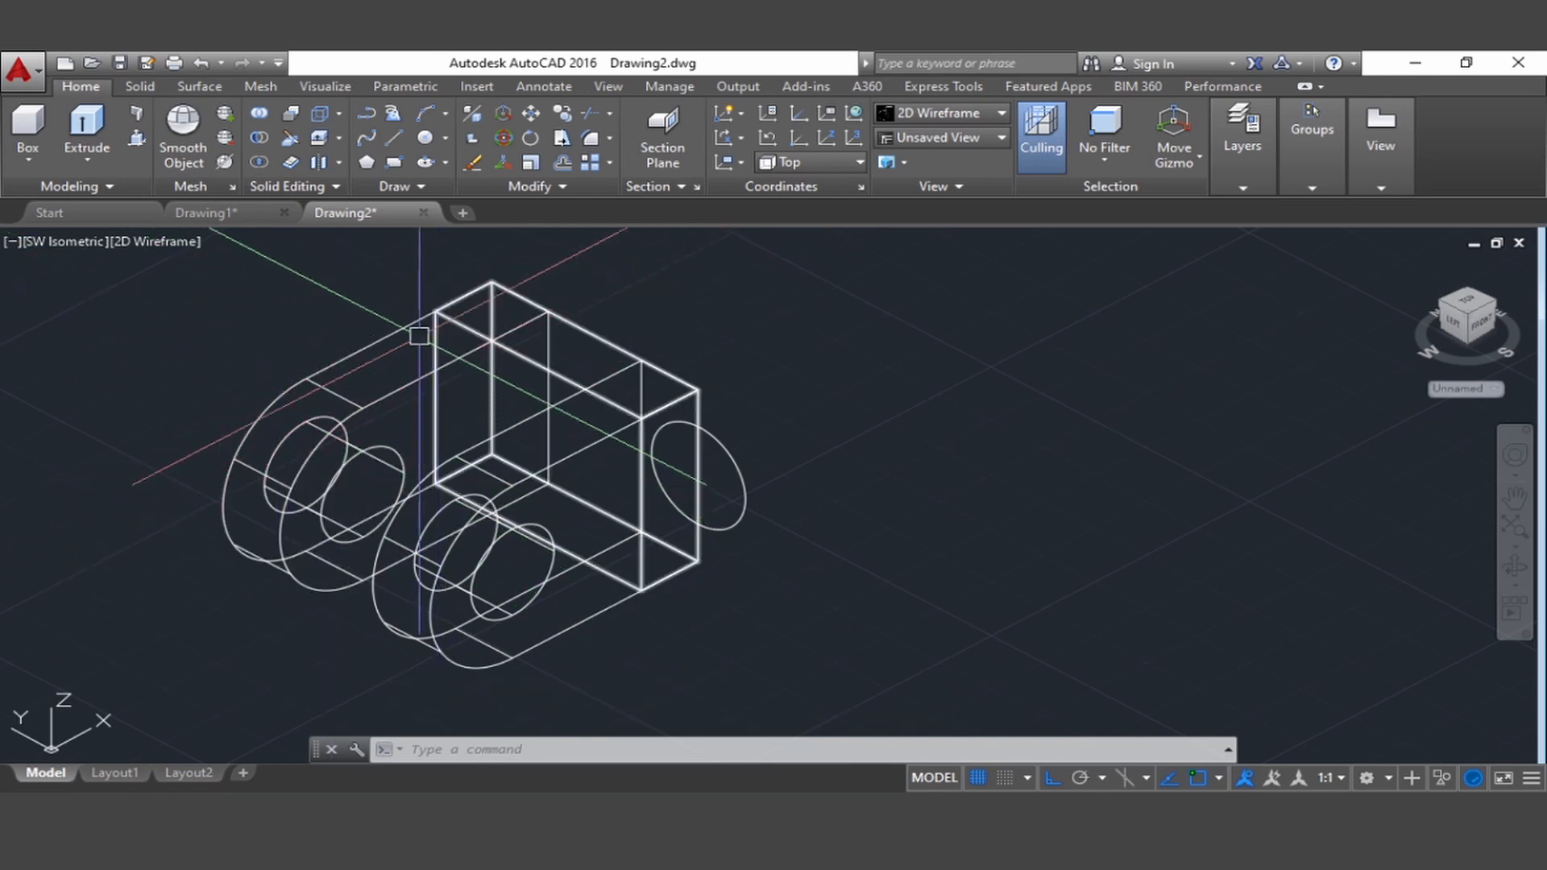
pyautogui.click(158, 244)
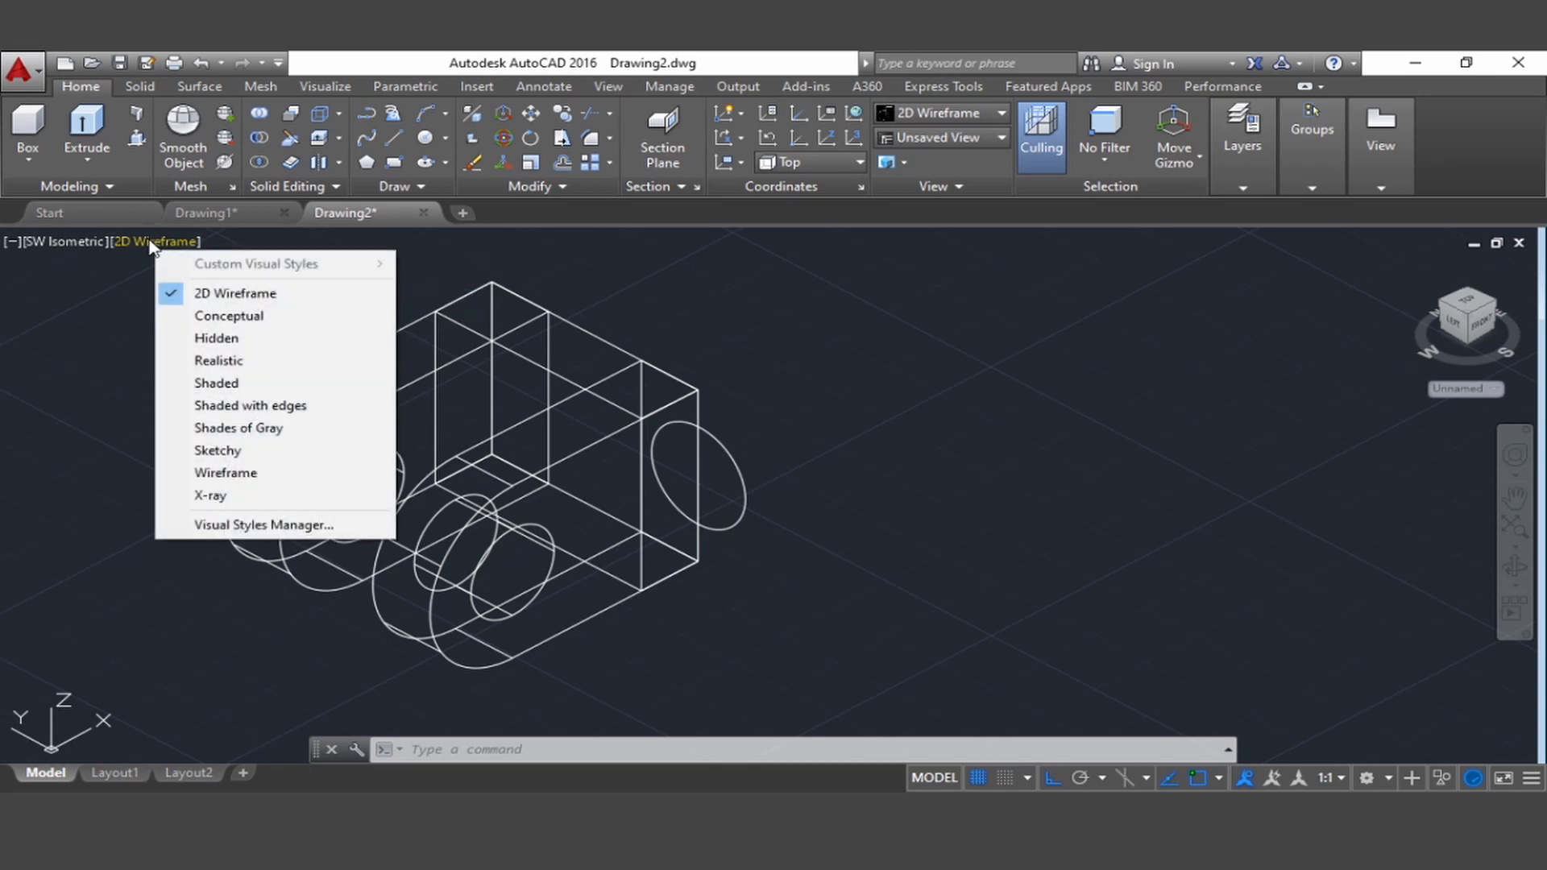
pyautogui.click(182, 388)
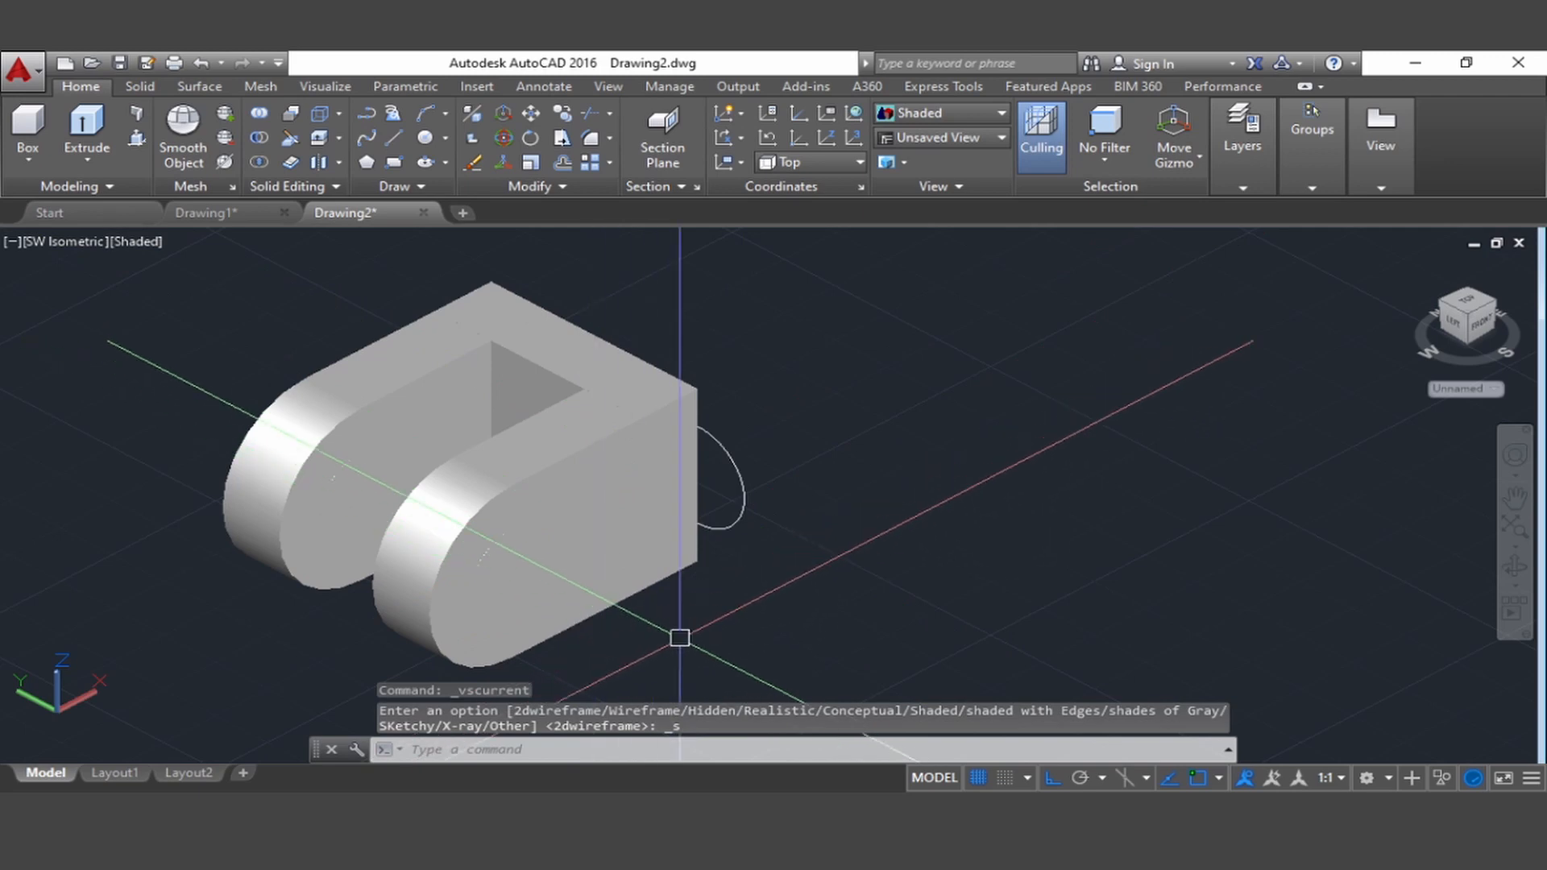
# Switch the model's visual style to 2D Wireframe
pyautogui.moveTo(658, 628); pyautogui.dragTo(714, 618, button='middle')
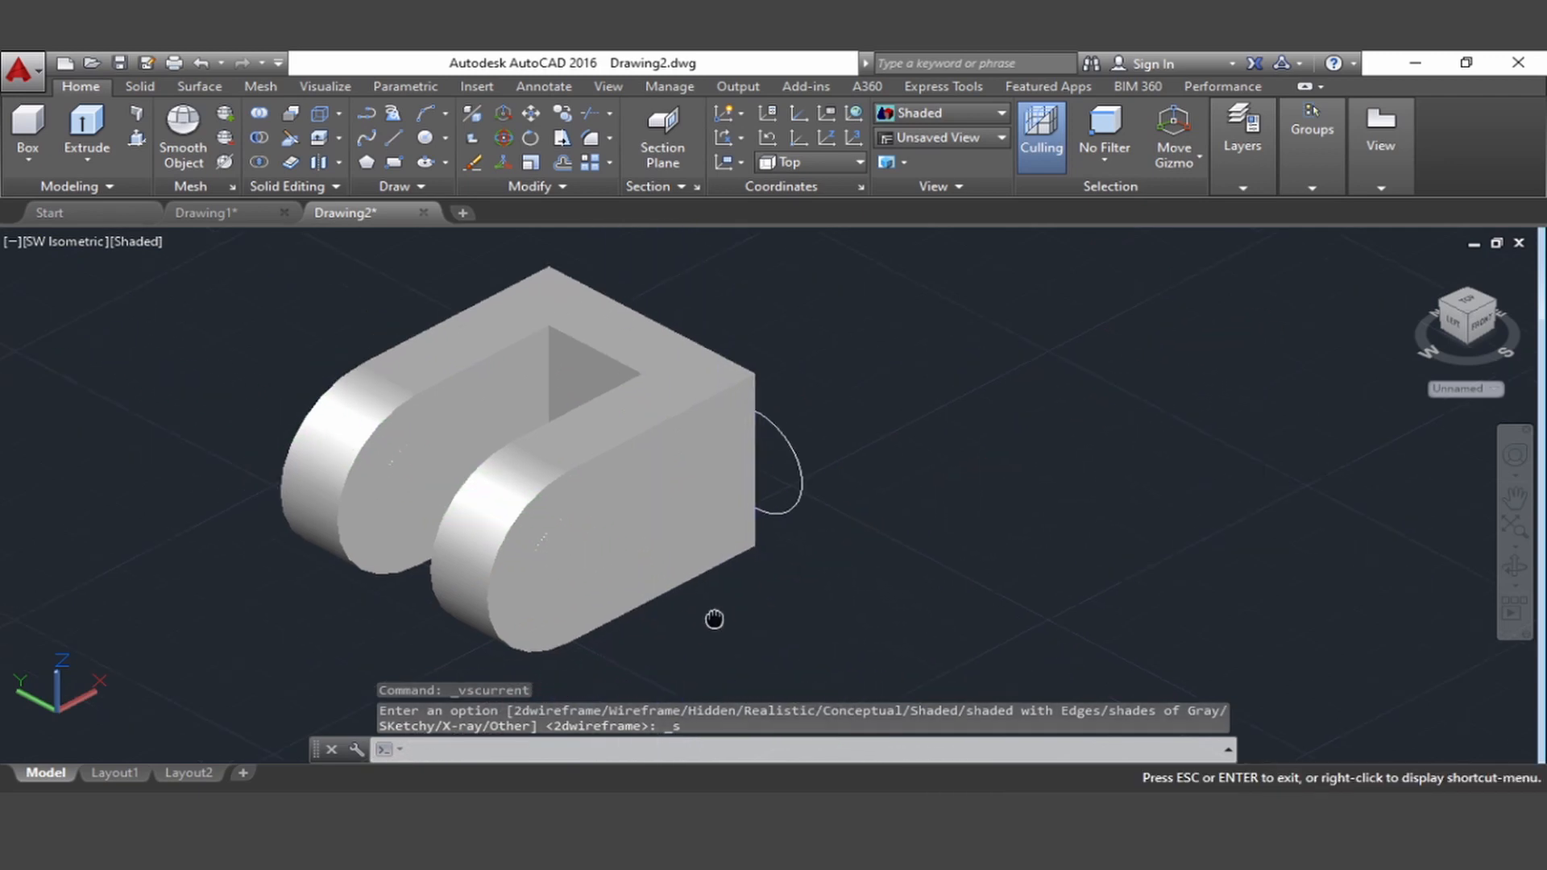
pyautogui.scroll(-4, 715, 615)
pyautogui.scroll(3, 700, 597)
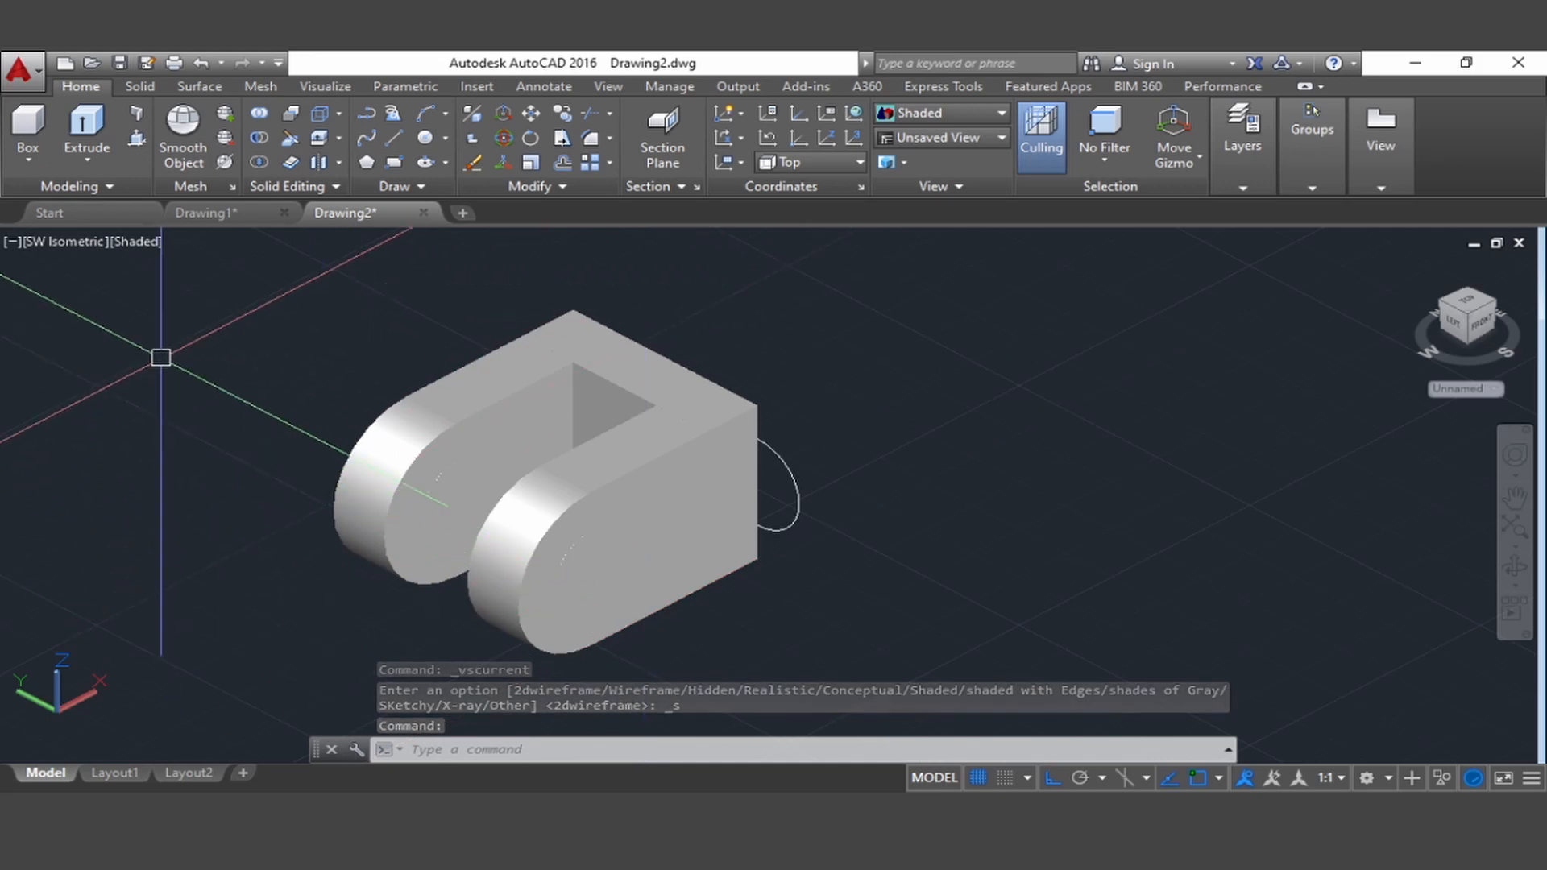
pyautogui.click(134, 243)
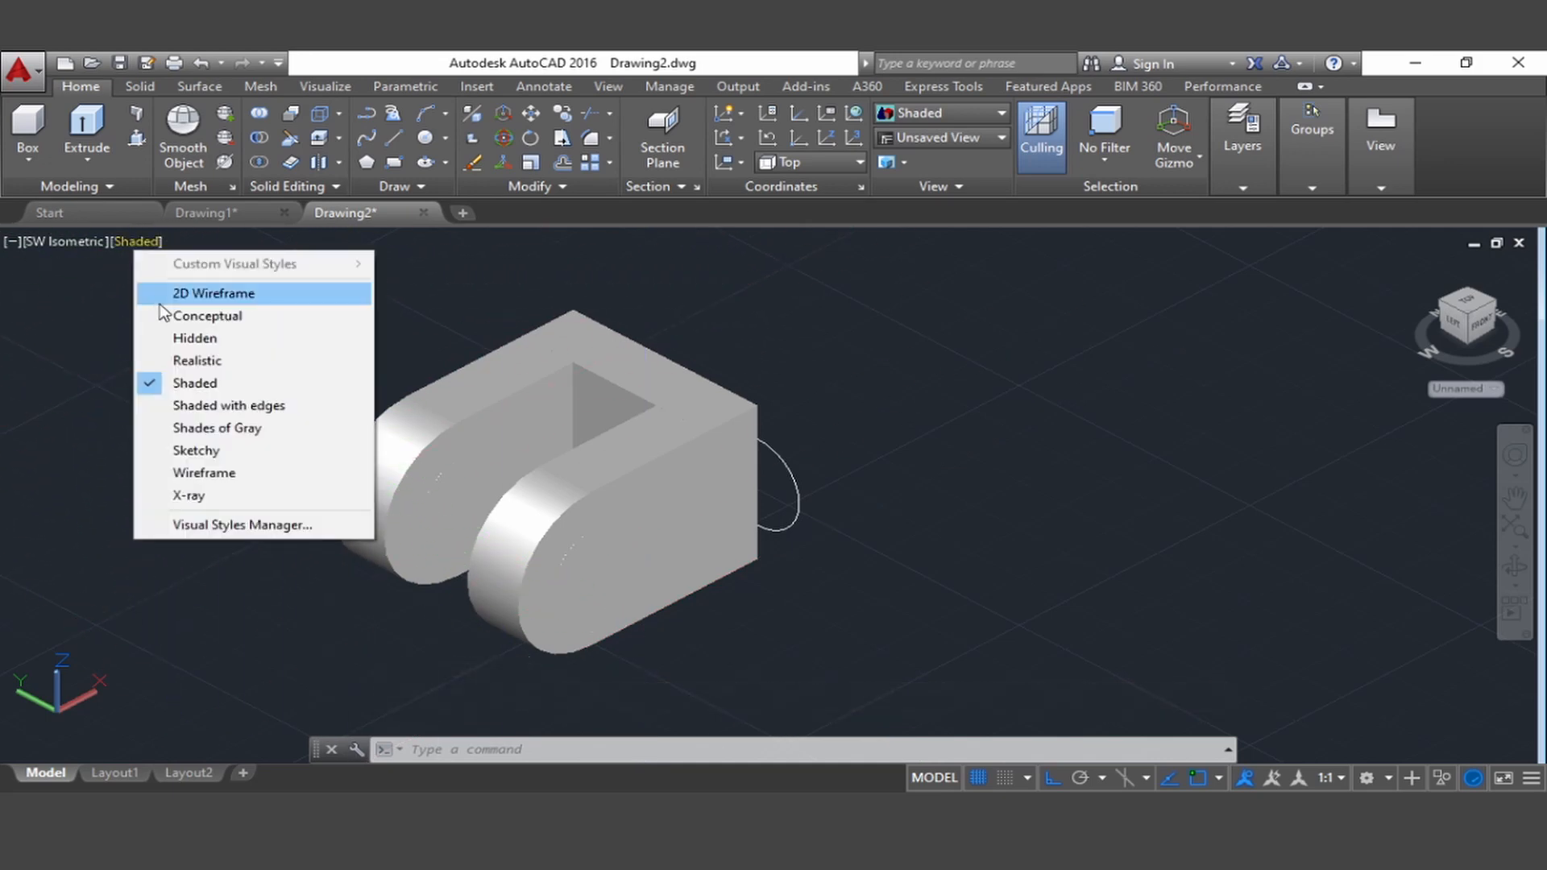
pyautogui.click(165, 295)
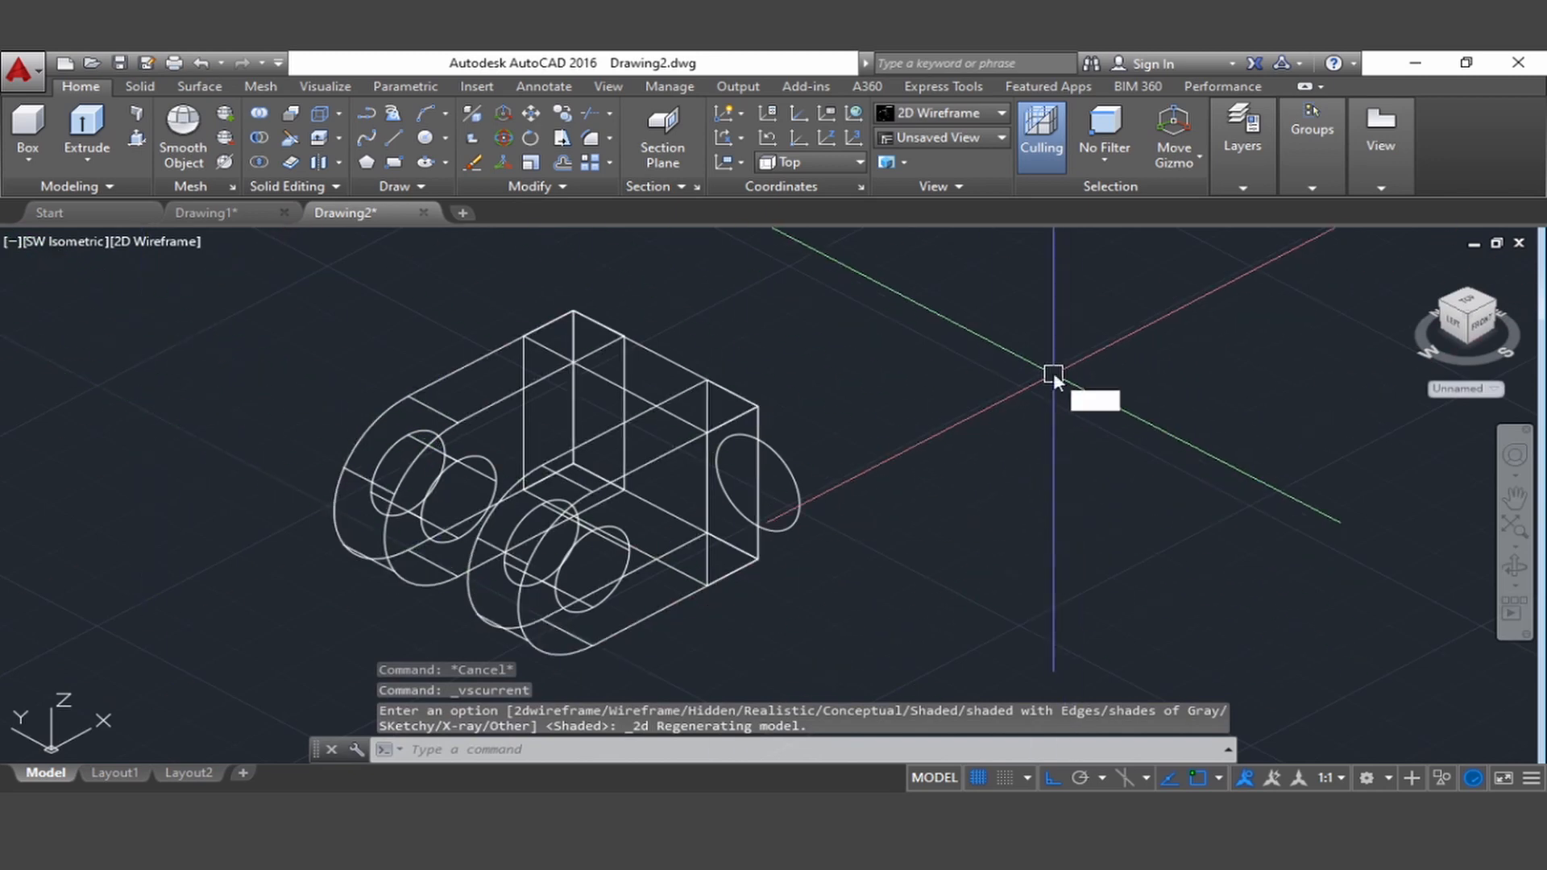
# Draw a vertical helper line on the end block's outer face, from the top edge's midpoint to the bottom edge's midpoint
pyautogui.write('l')
pyautogui.press('Return')
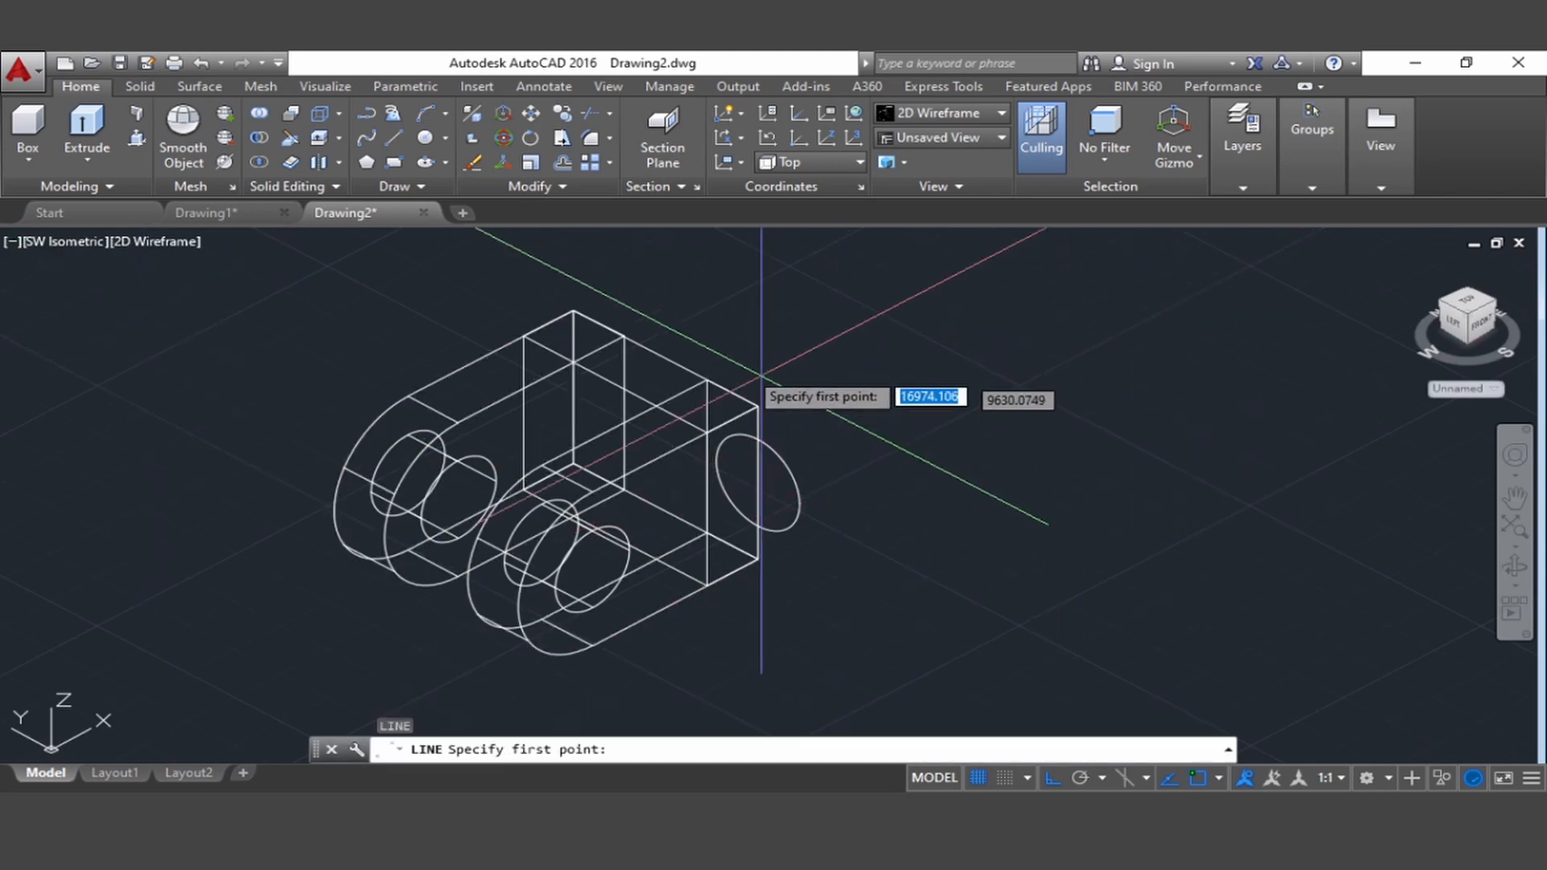
pyautogui.click(665, 357)
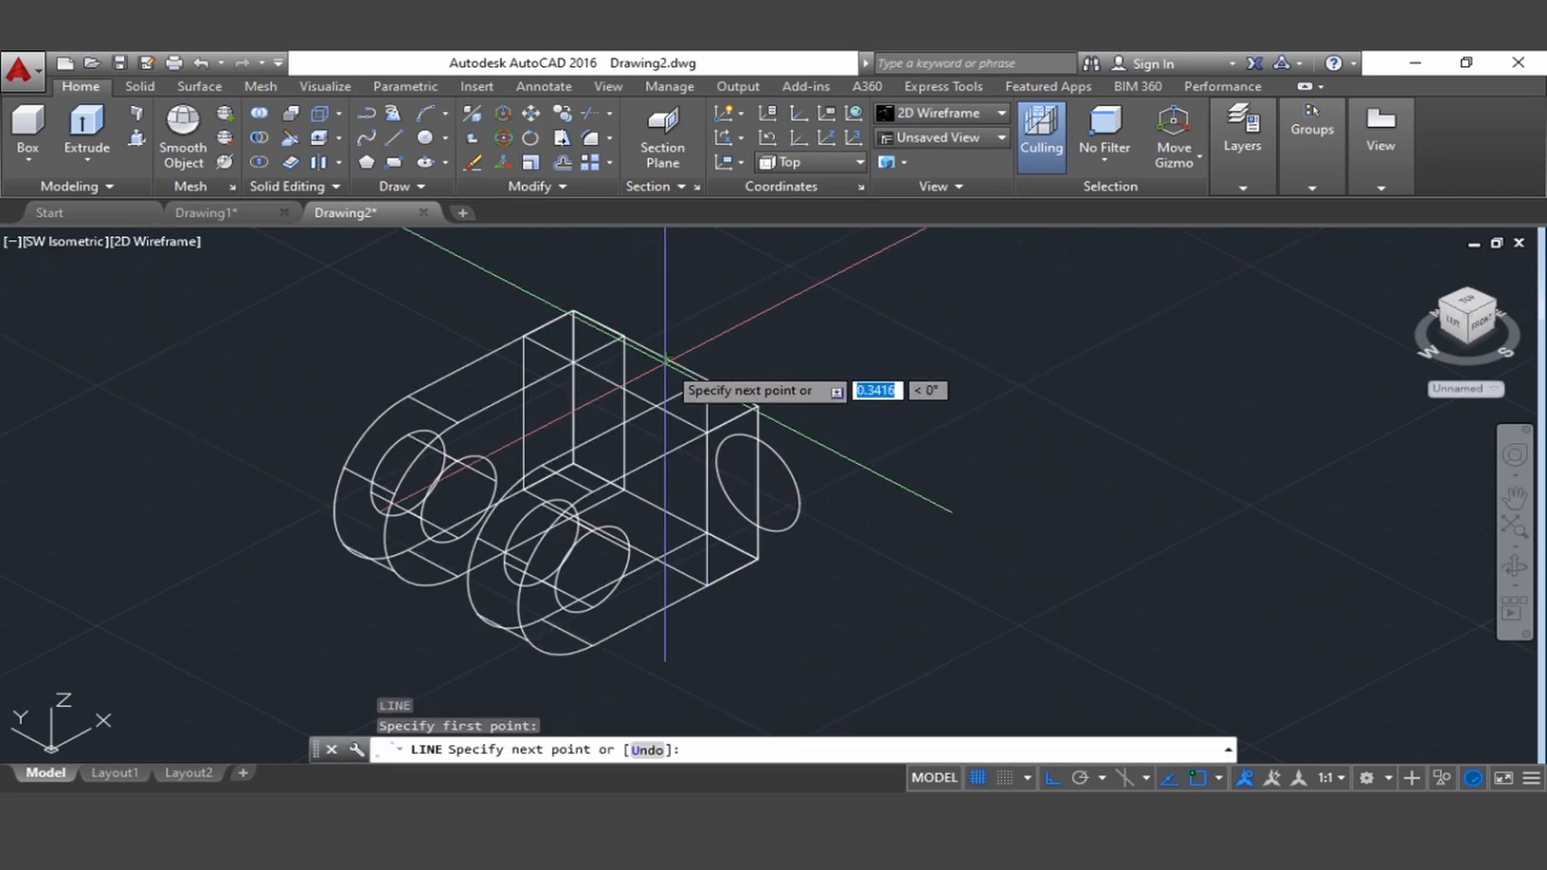
pyautogui.click(666, 512)
pyautogui.press('Escape')
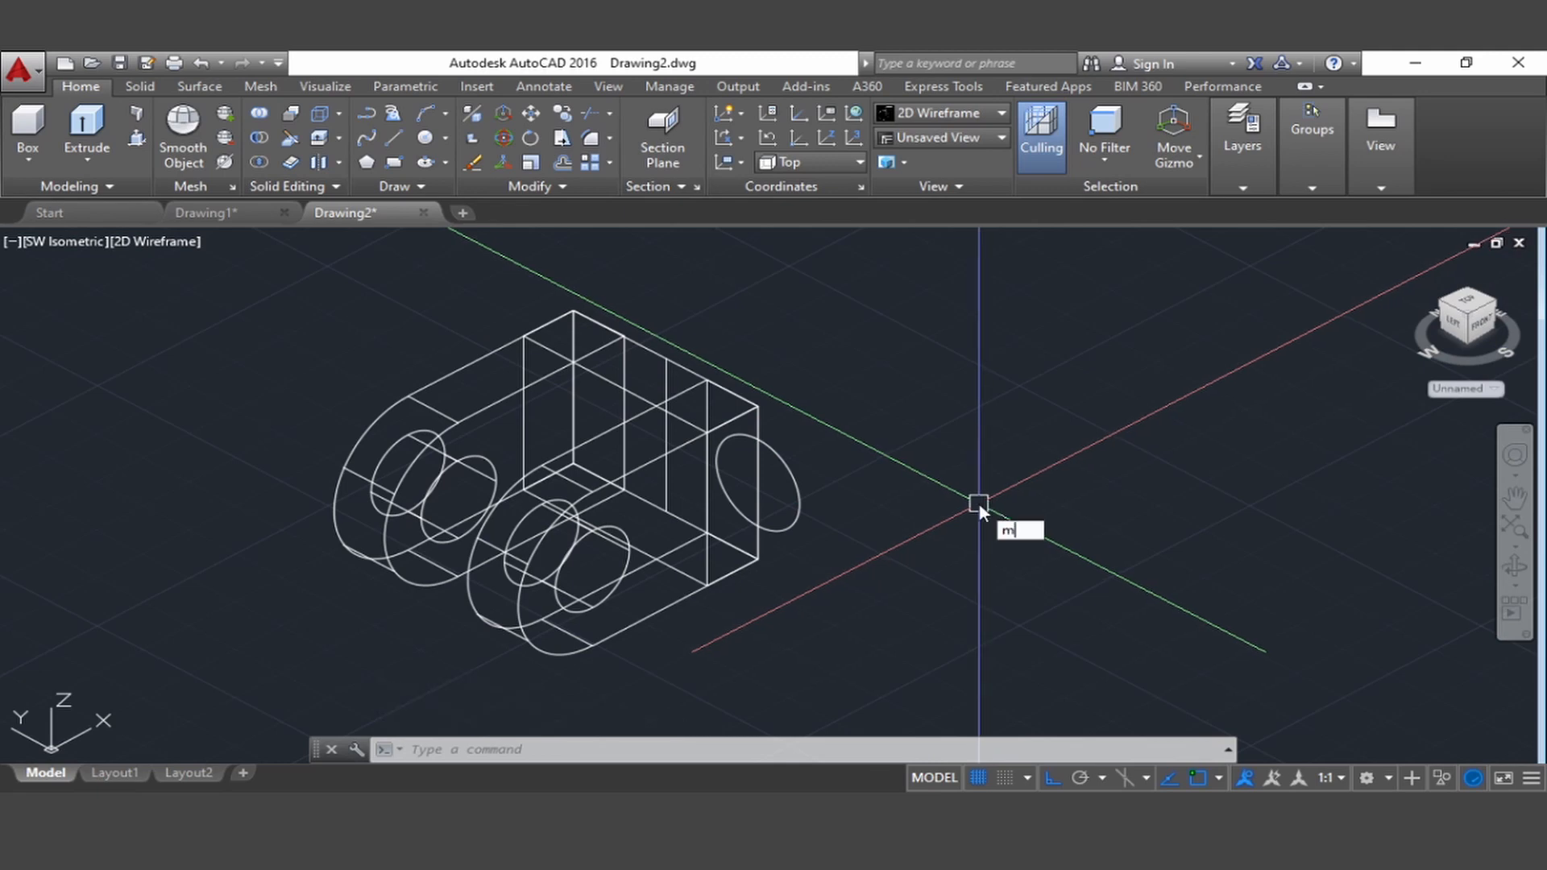
# Move the shank circle by its centre to the midpoint of the vertical helper line on the end block's outer face
pyautogui.write('m')
pyautogui.press('Return')
pyautogui.click(802, 504)
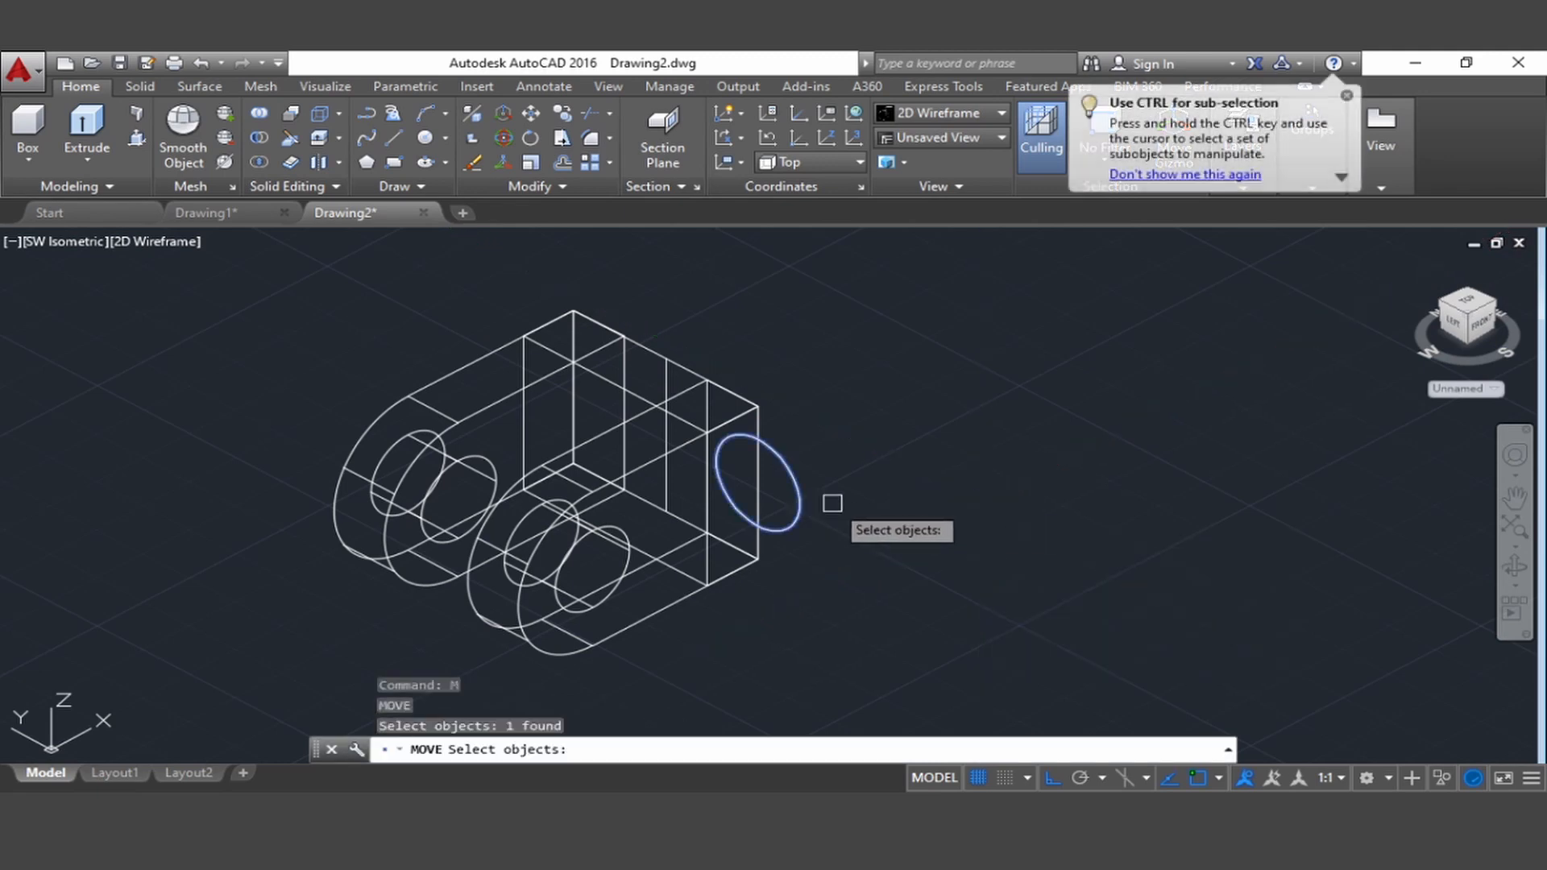
pyautogui.press('Return')
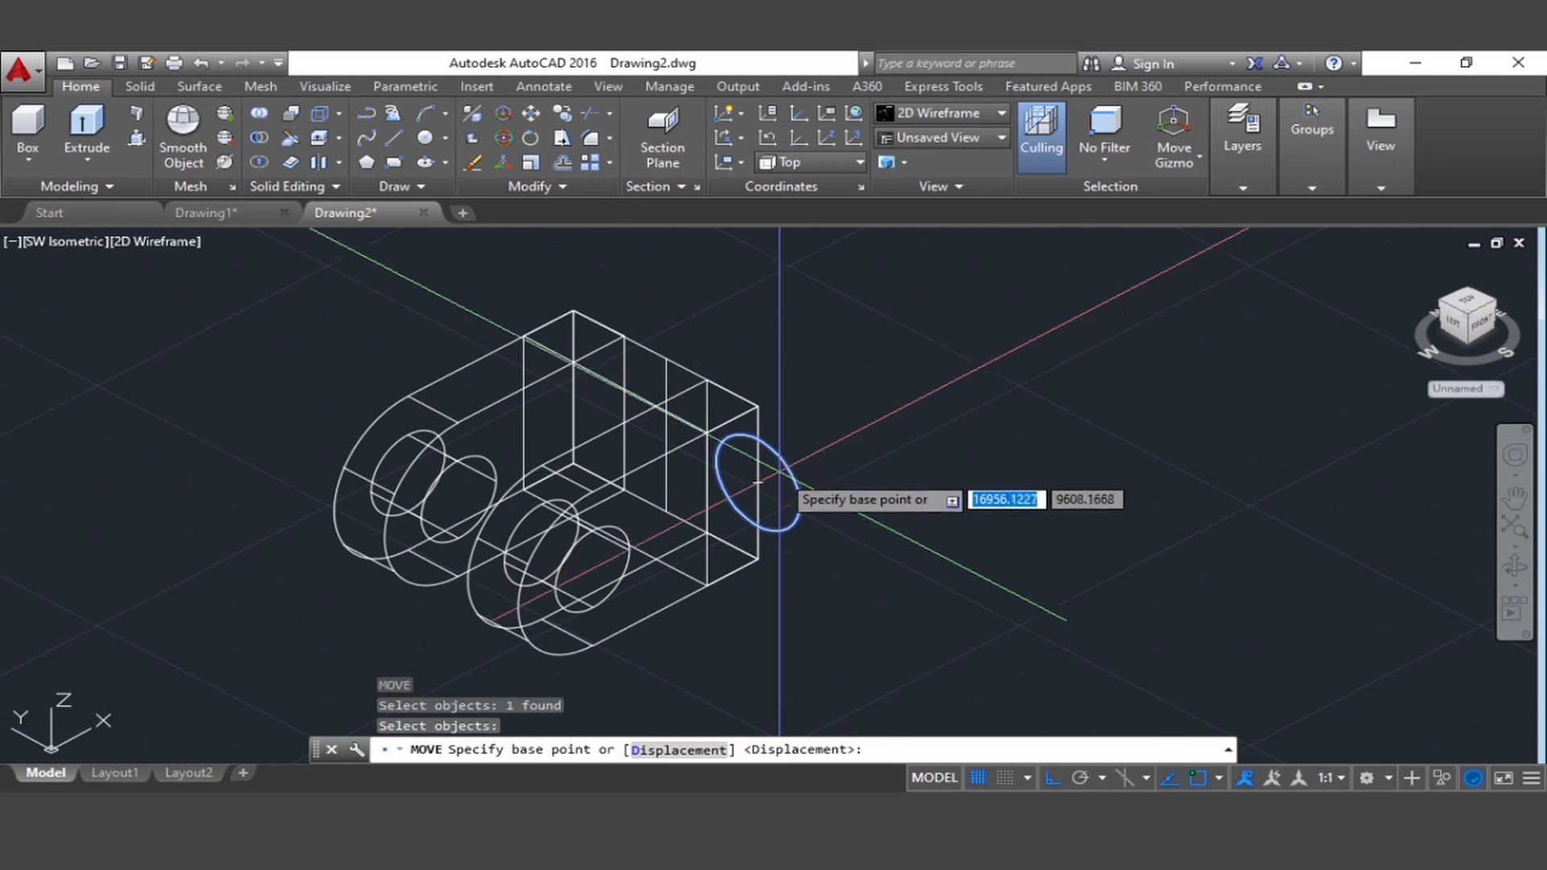
pyautogui.scroll(5, 770, 487)
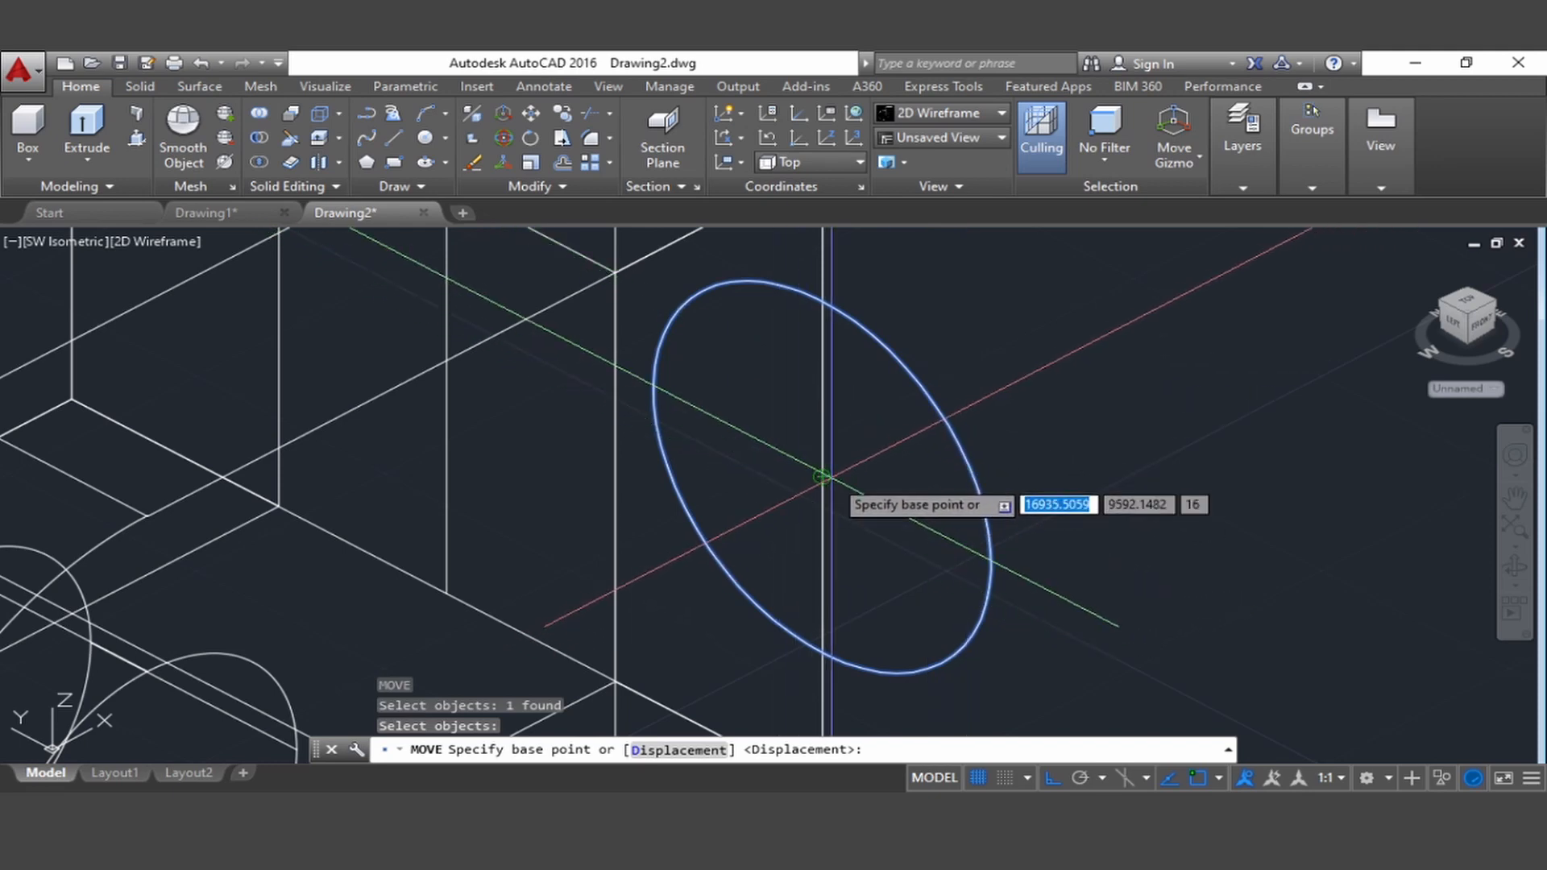
pyautogui.click(822, 478)
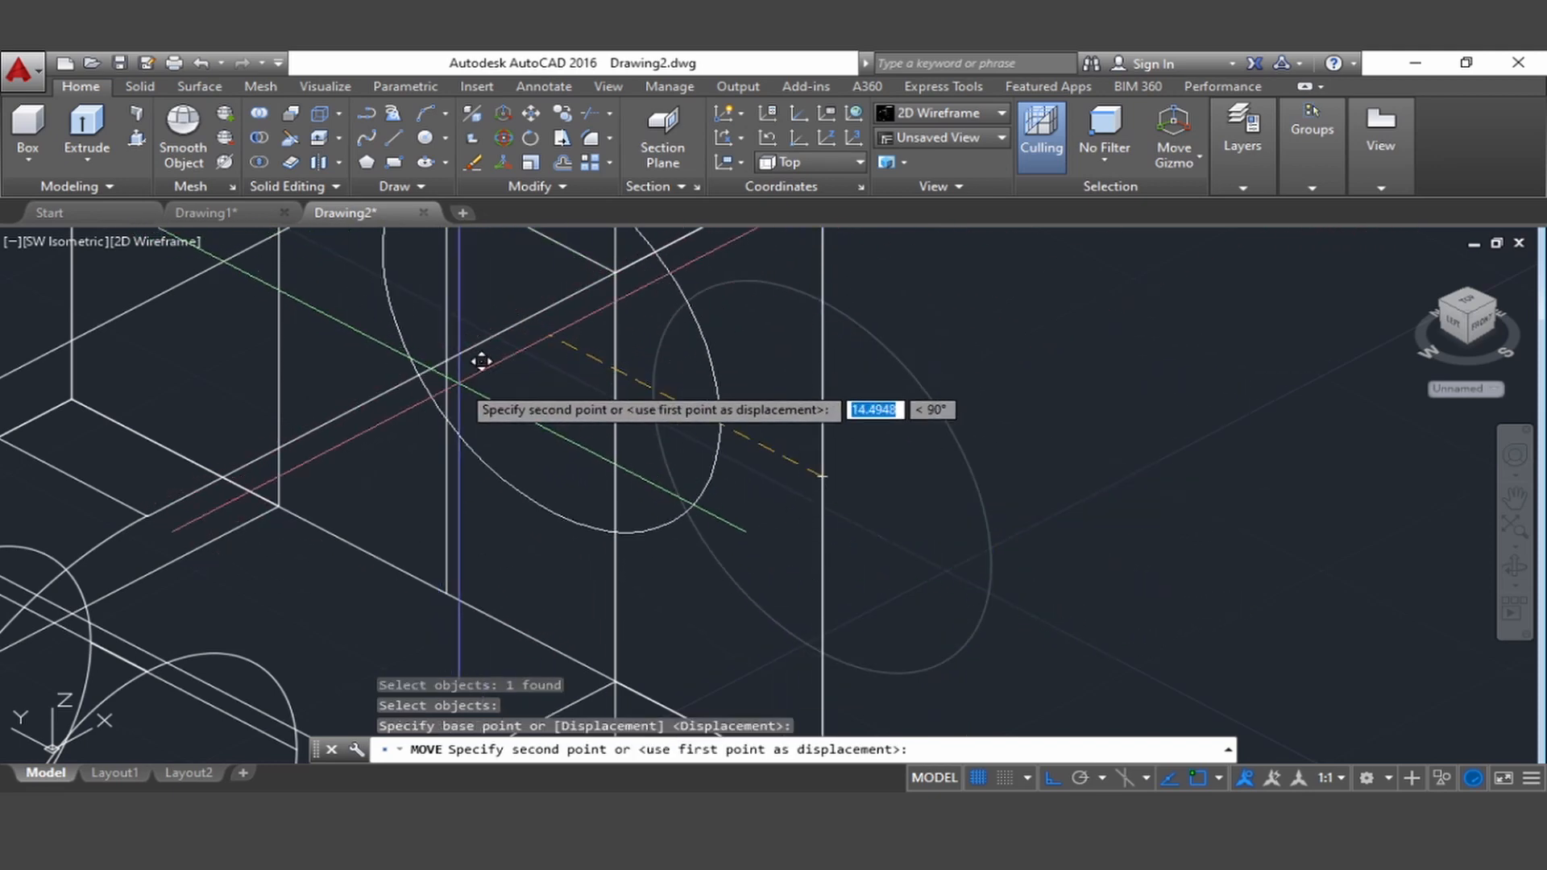
pyautogui.scroll(5, 482, 362)
pyautogui.scroll(-5, 475, 364)
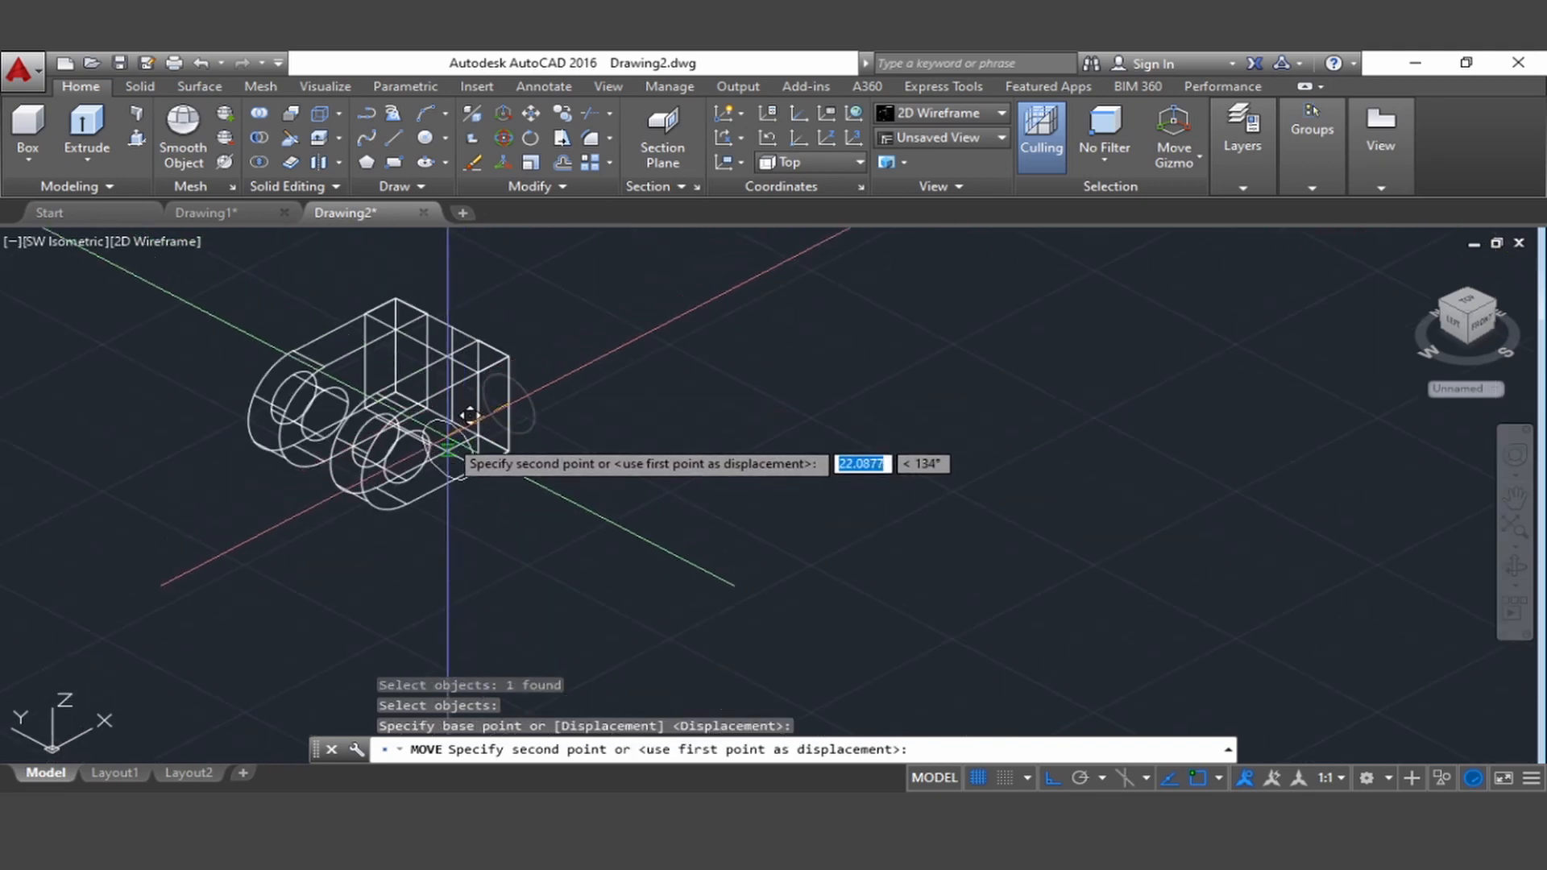
pyautogui.click(475, 353)
# Erase the vertical helper line running through the shank circle
pyautogui.scroll(6, 589, 394)
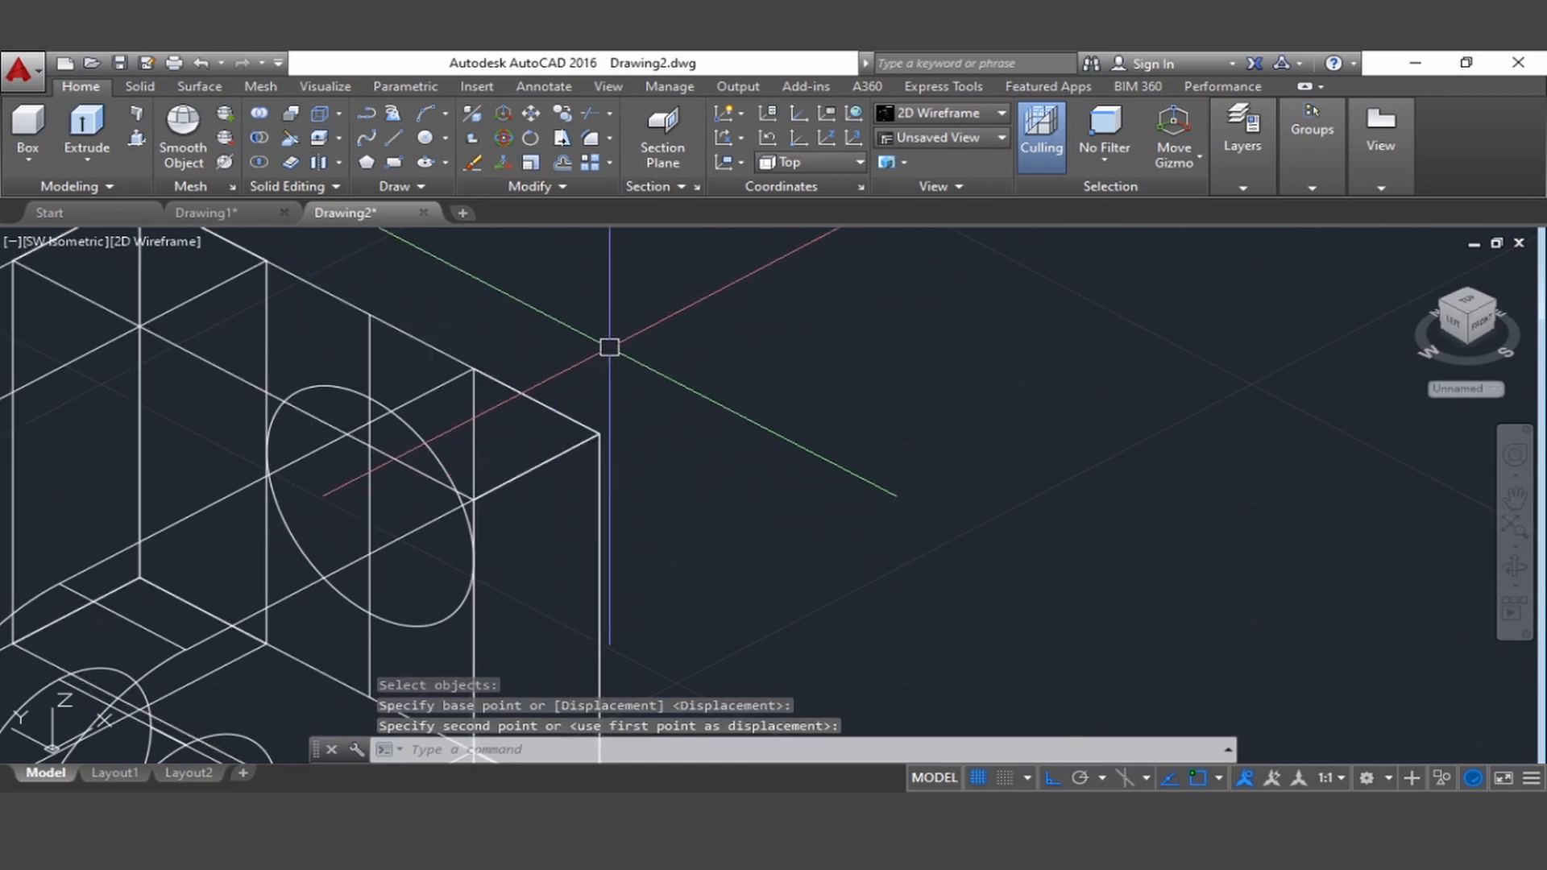
pyautogui.moveTo(607, 345); pyautogui.dragTo(715, 335, button='middle')
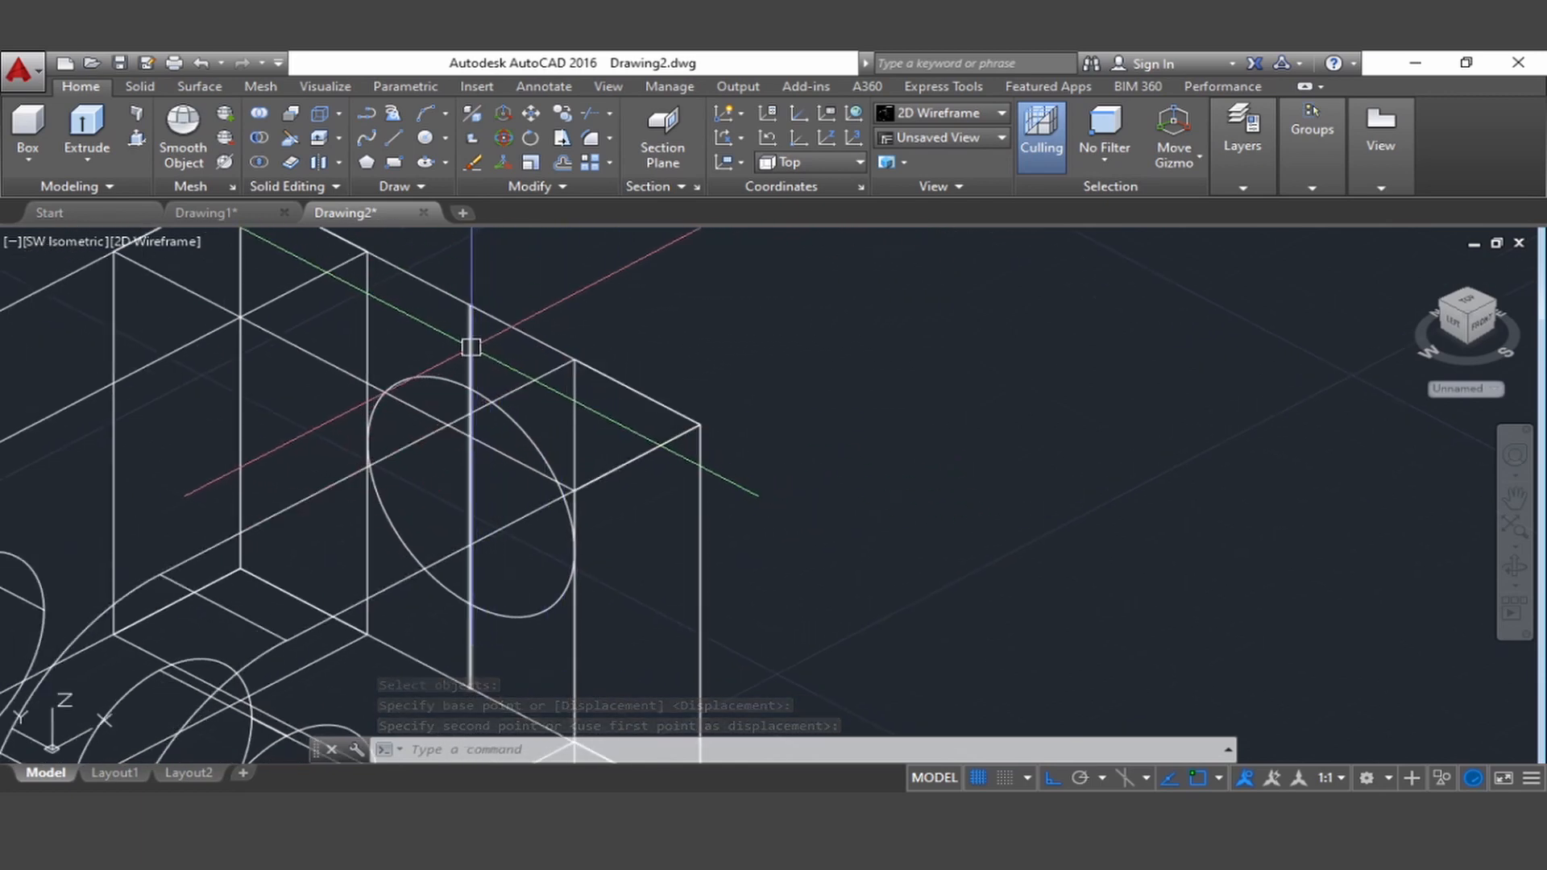
pyautogui.click(475, 347)
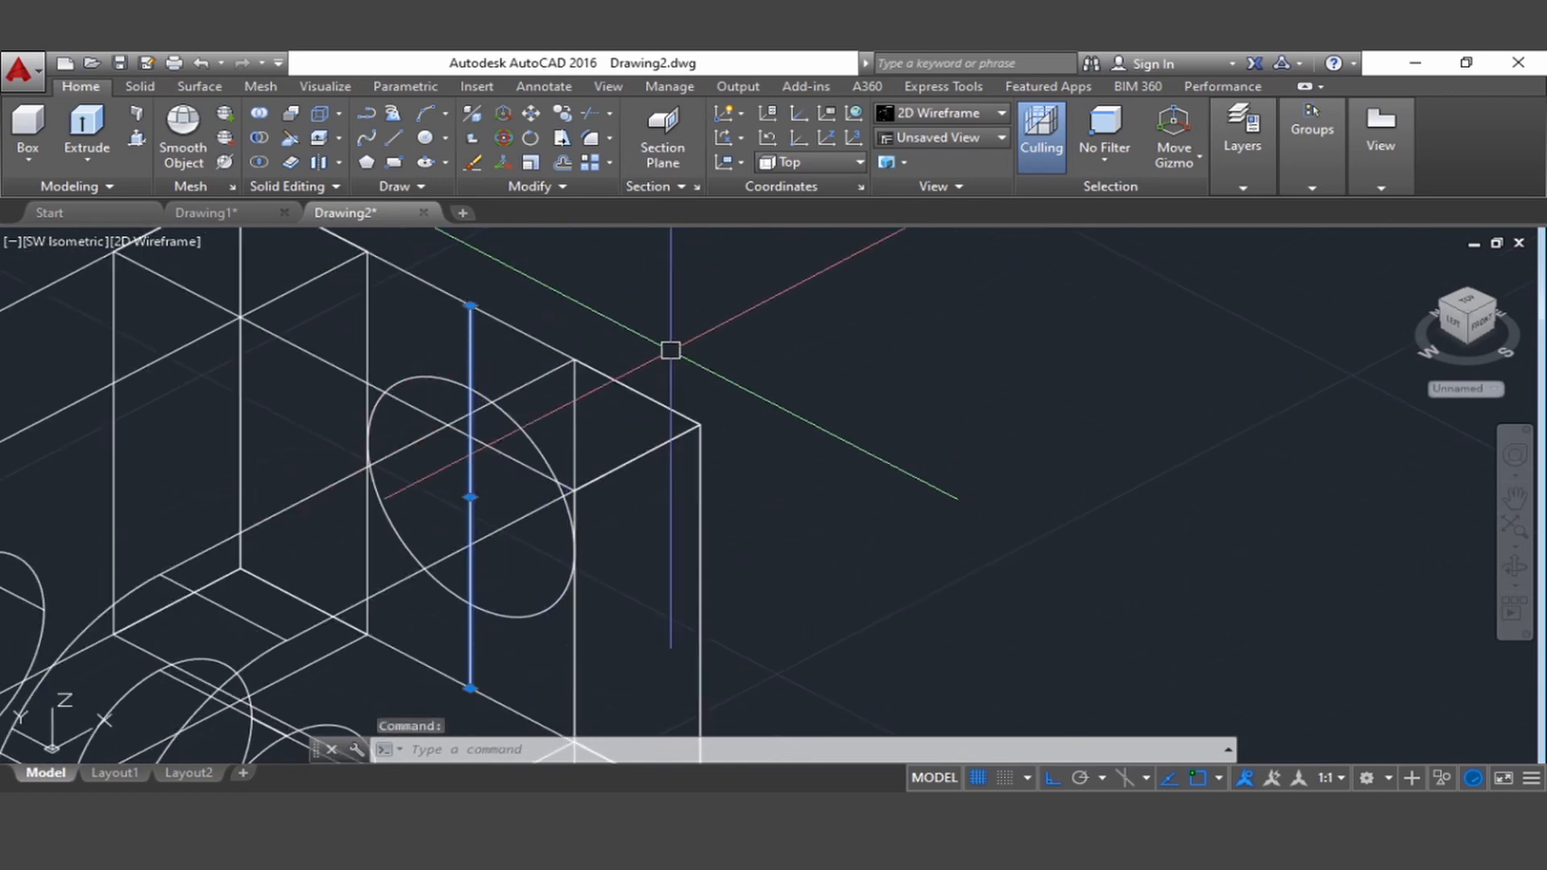
pyautogui.press('Delete')
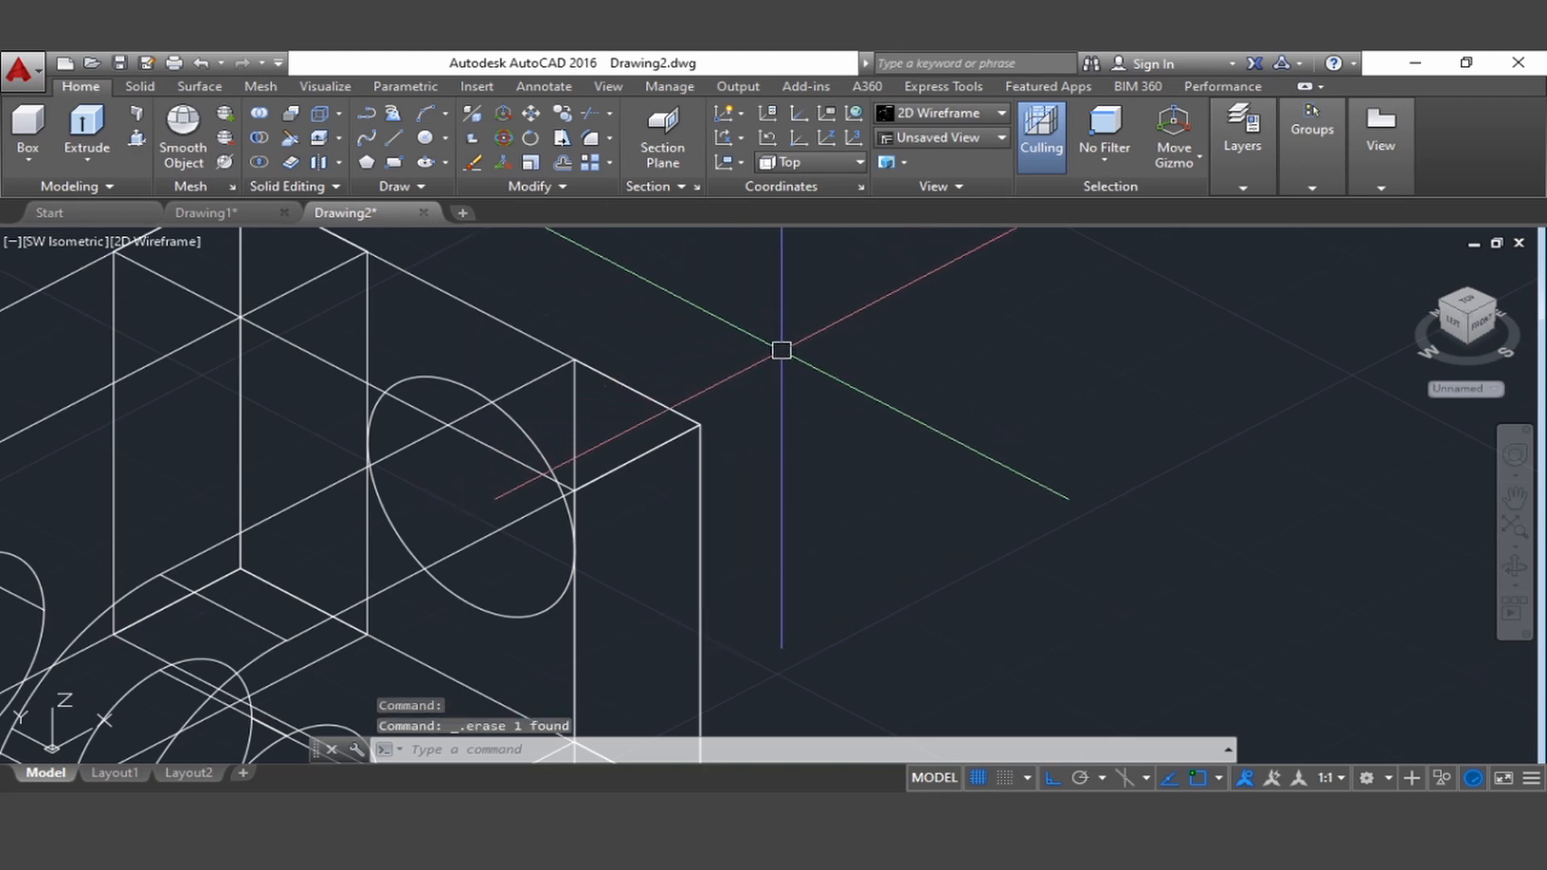
# Extrude the shank circle 32 outward from the end block, away from the eye plates
pyautogui.scroll(-3, 780, 349)
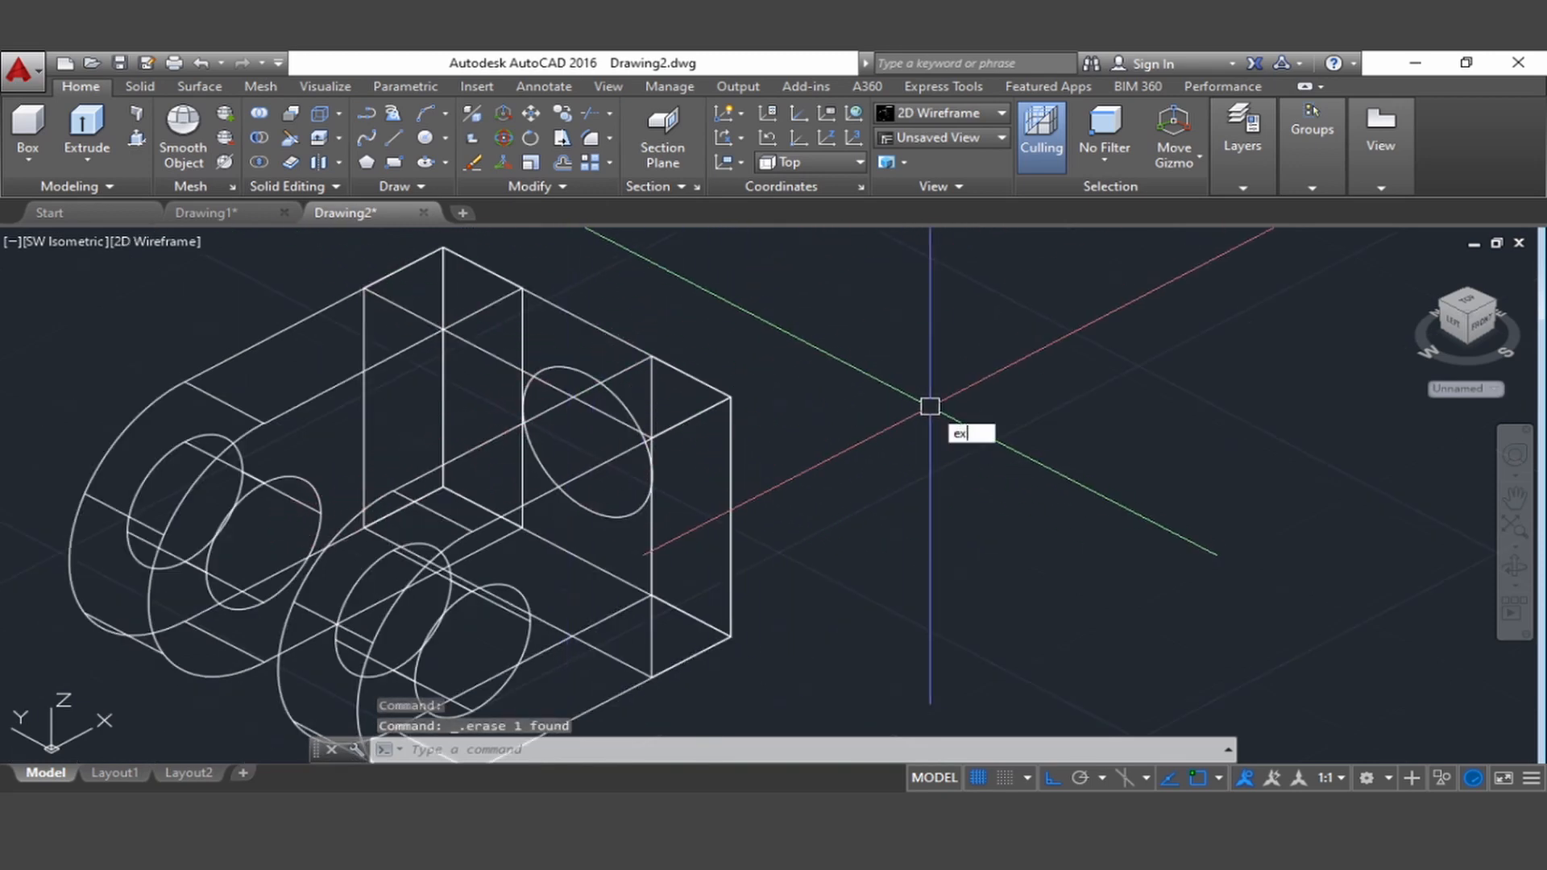
pyautogui.press('Return')
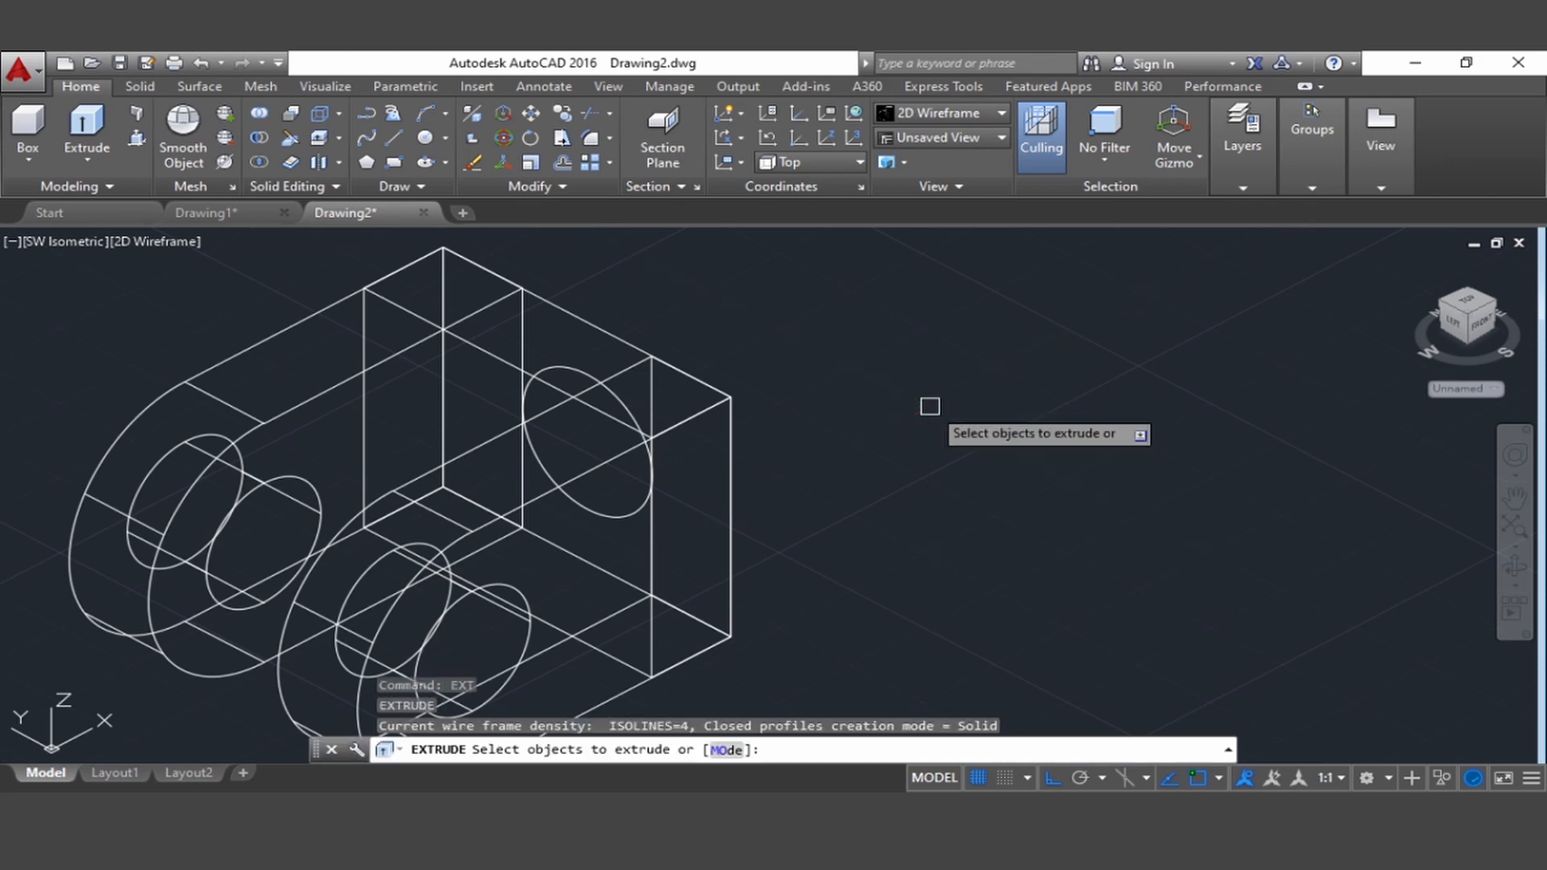
pyautogui.click(586, 373)
pyautogui.press('Return')
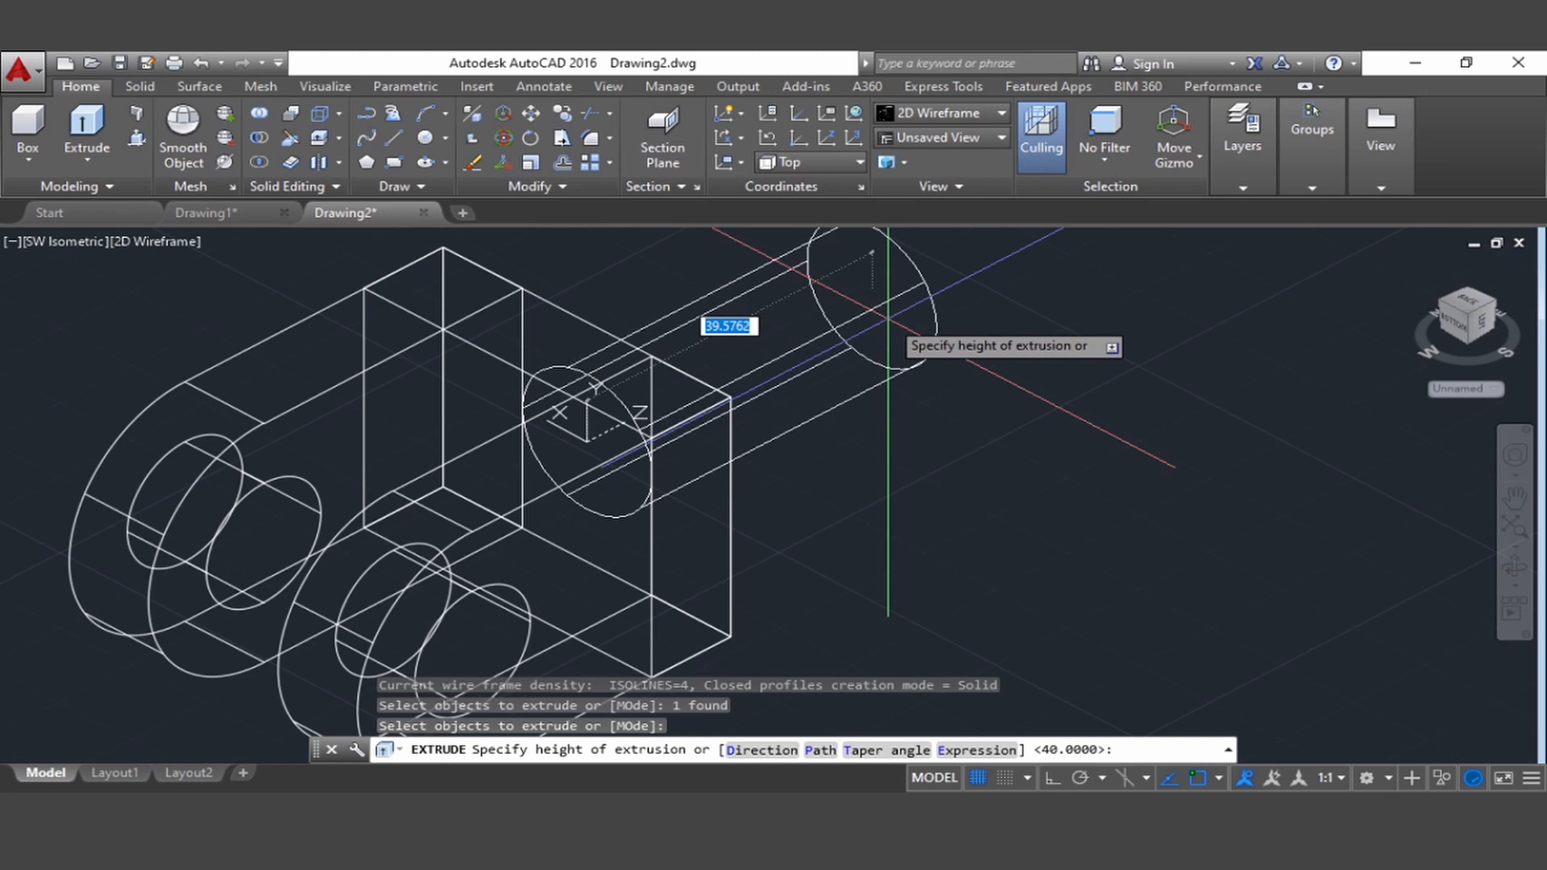
pyautogui.write('32')
pyautogui.press('Return')
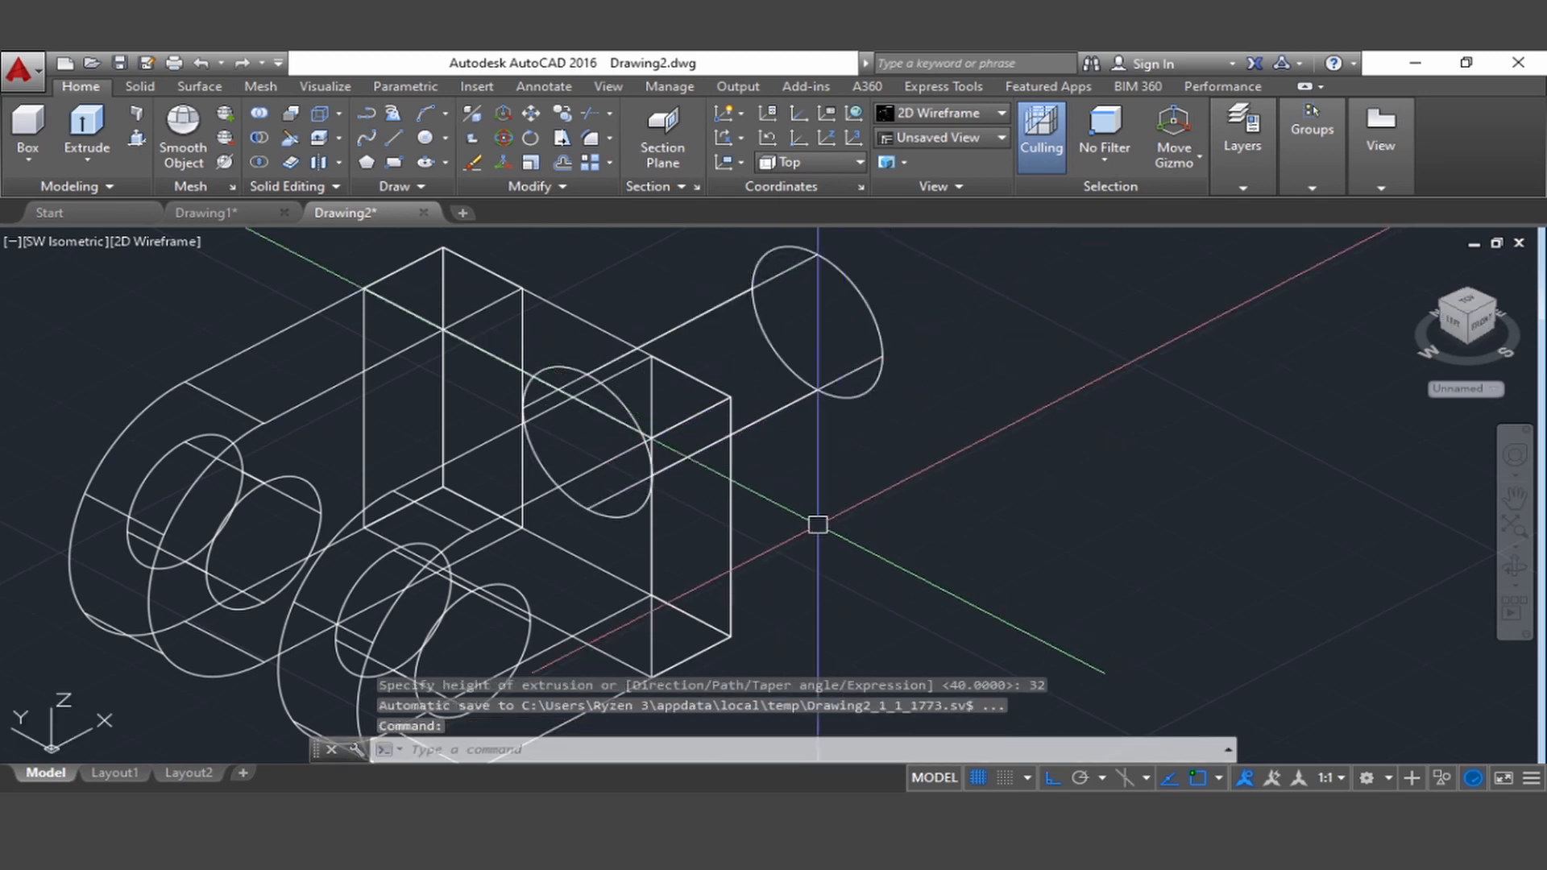
# Set the visual style to Shaded and bring the whole fork end into view
pyautogui.moveTo(897, 524); pyautogui.dragTo(922, 432, button='middle')
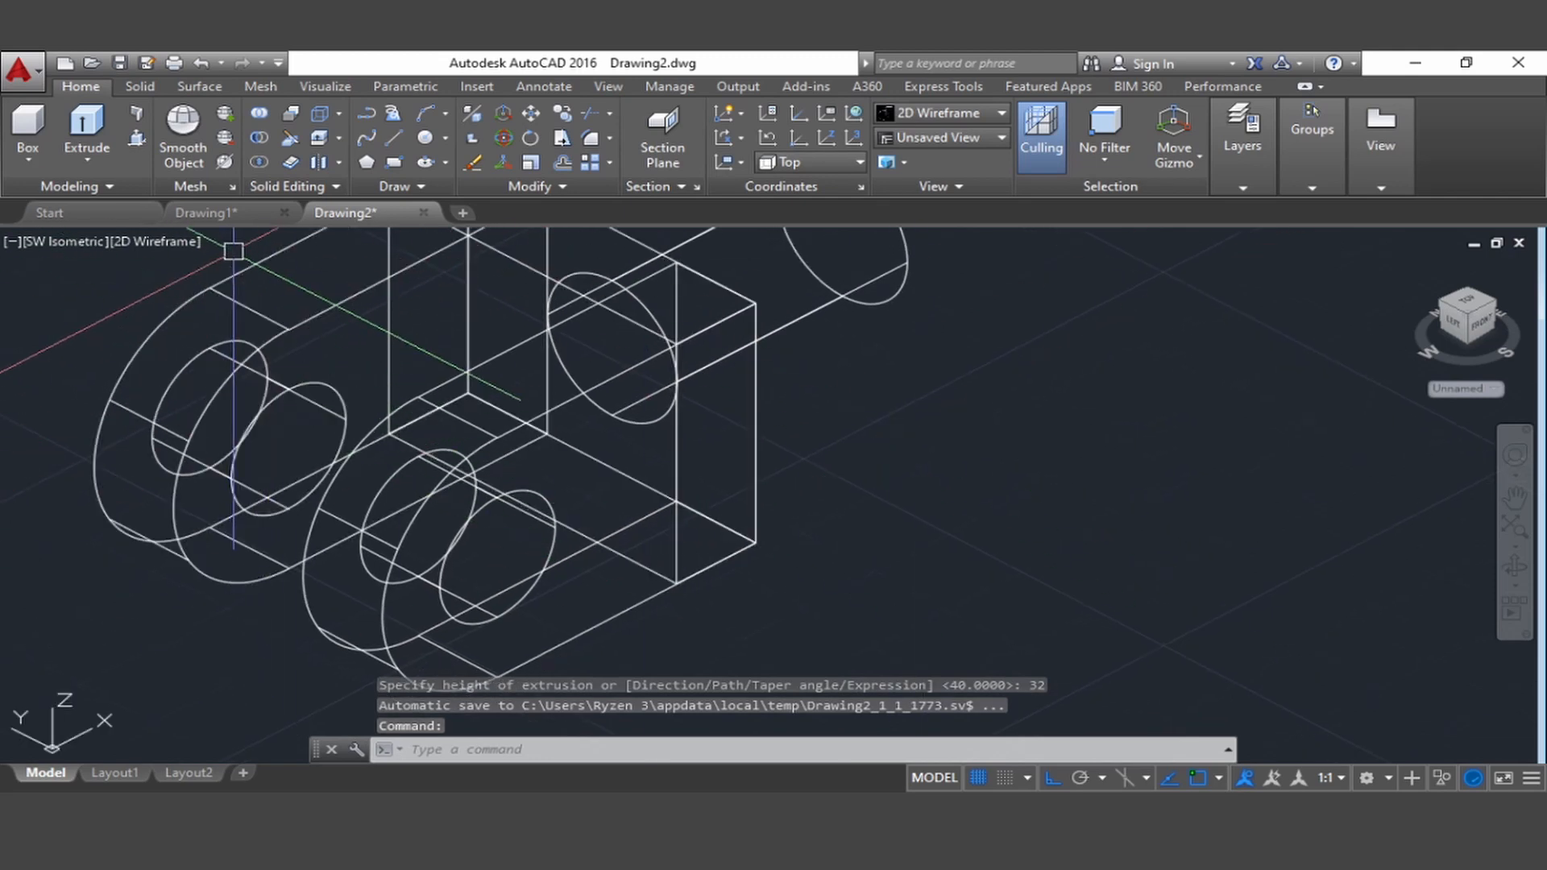
pyautogui.click(156, 246)
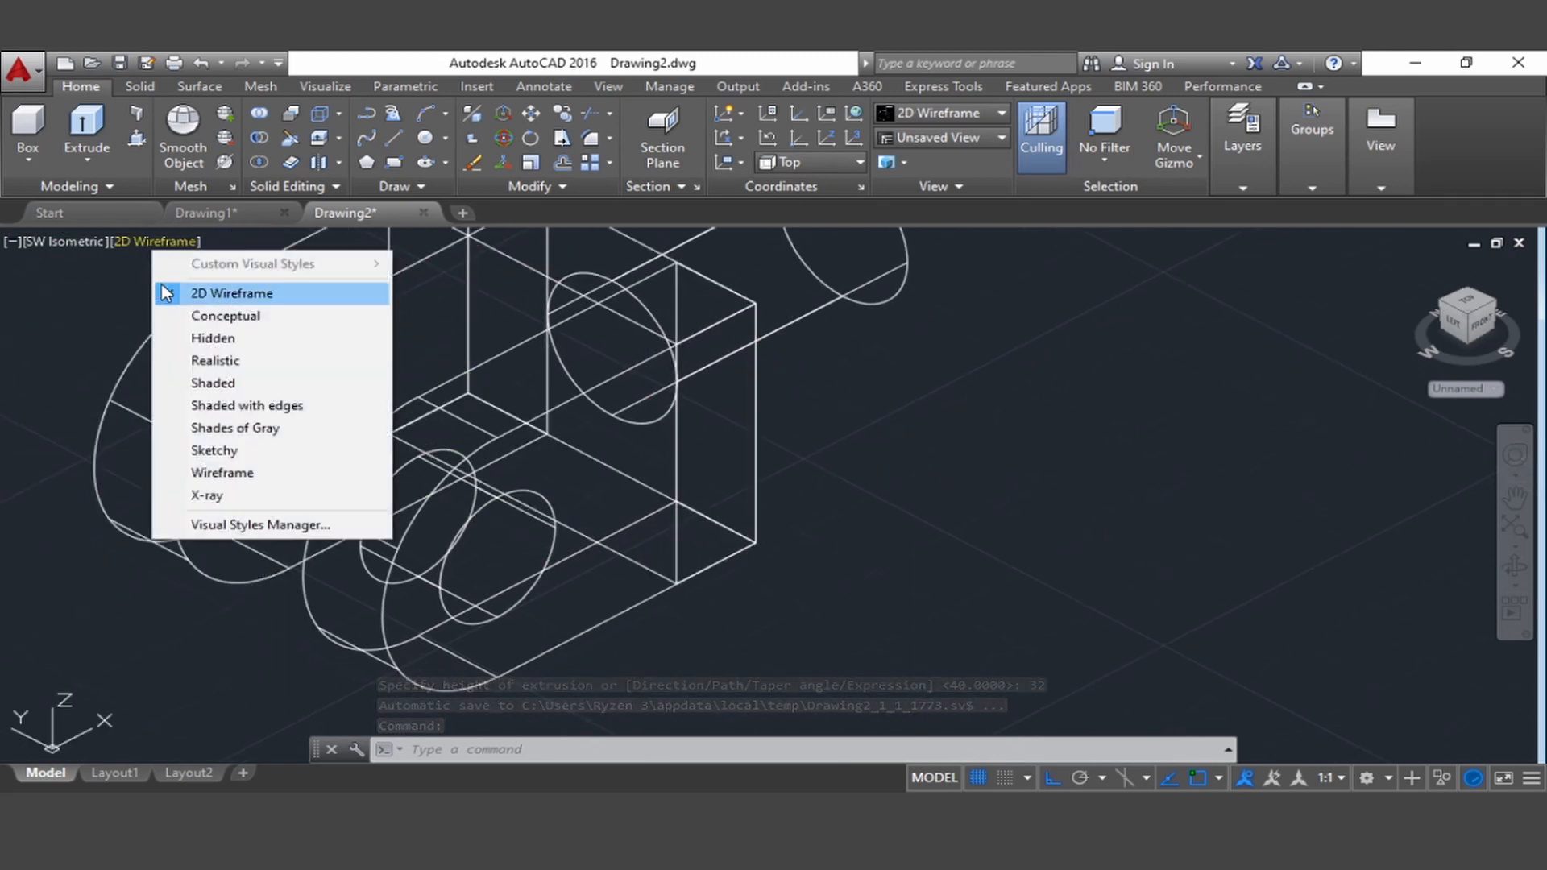
pyautogui.click(182, 382)
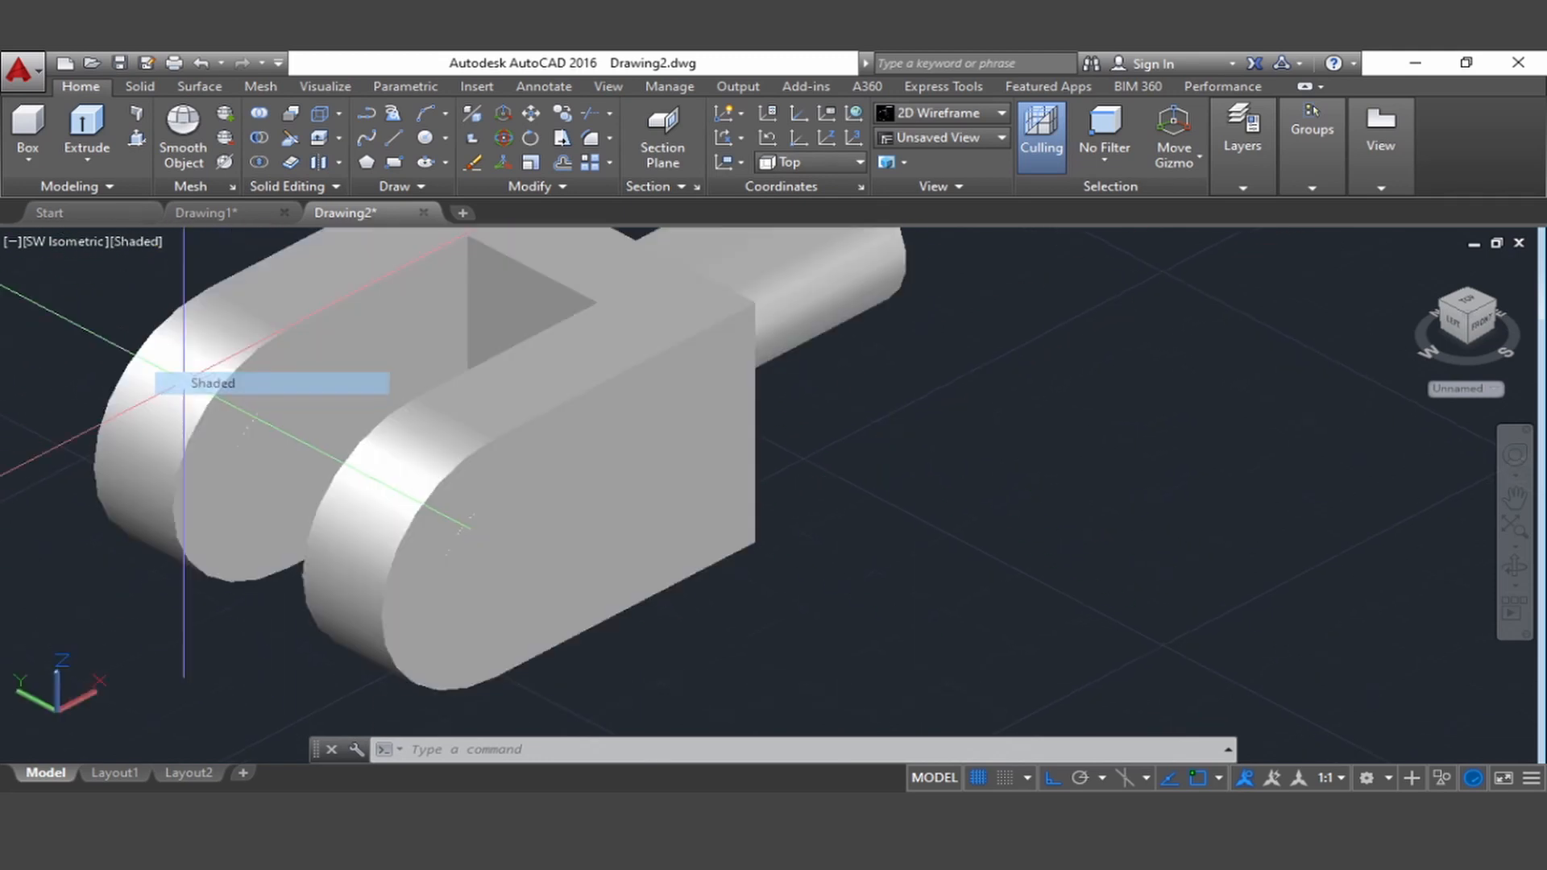
pyautogui.scroll(-4, 805, 441)
pyautogui.moveTo(804, 435); pyautogui.dragTo(887, 511, button='middle')
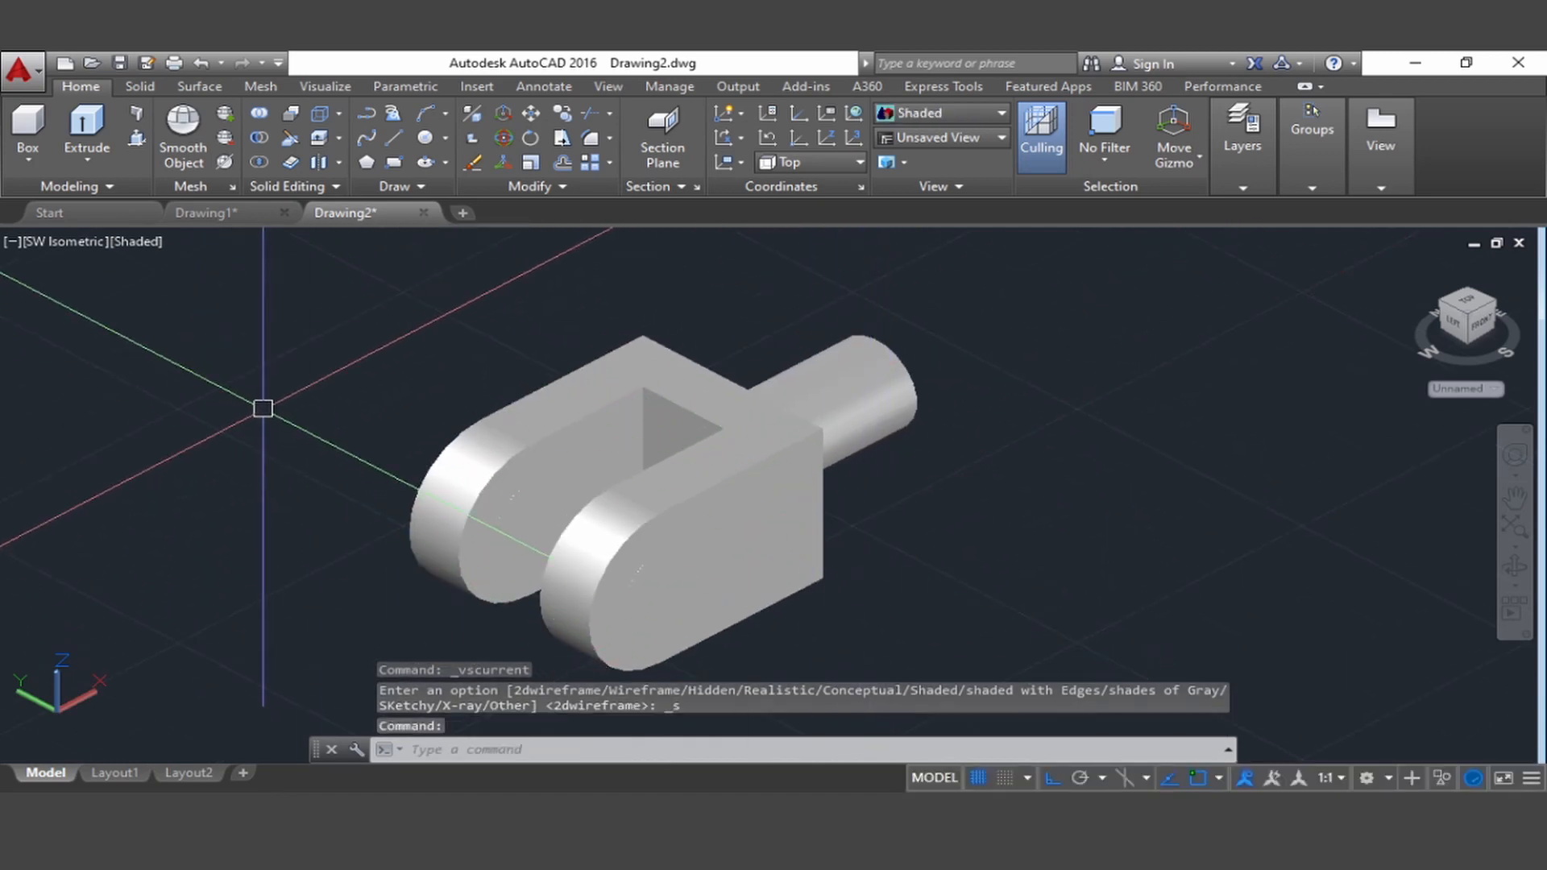
# Subtract the hole cylinder from the front eye plate
pyautogui.click(258, 137)
pyautogui.click(691, 529)
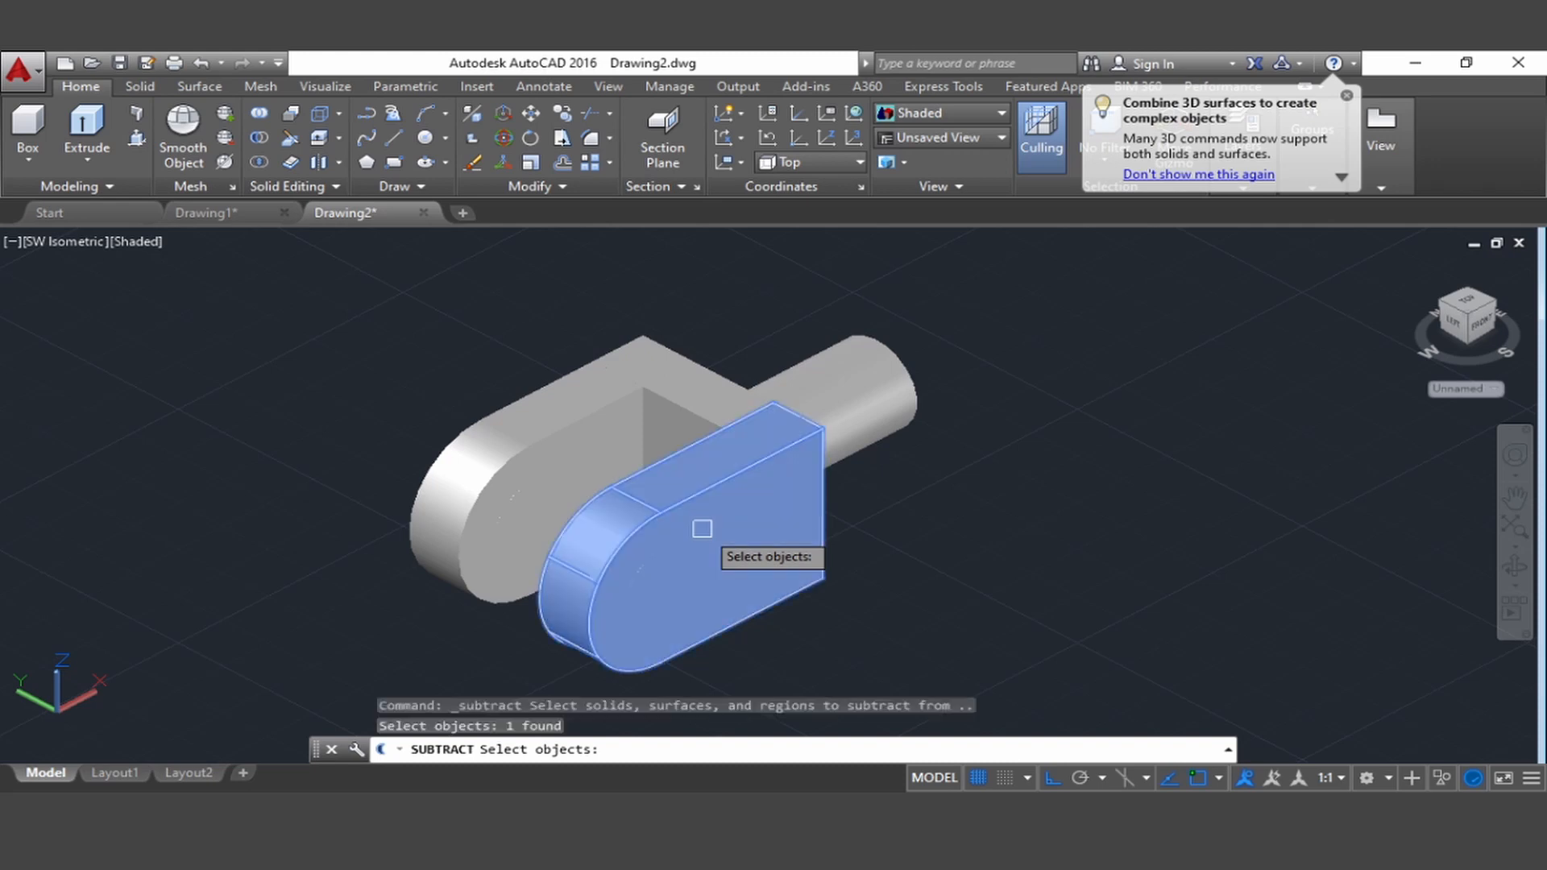
pyautogui.press('Return')
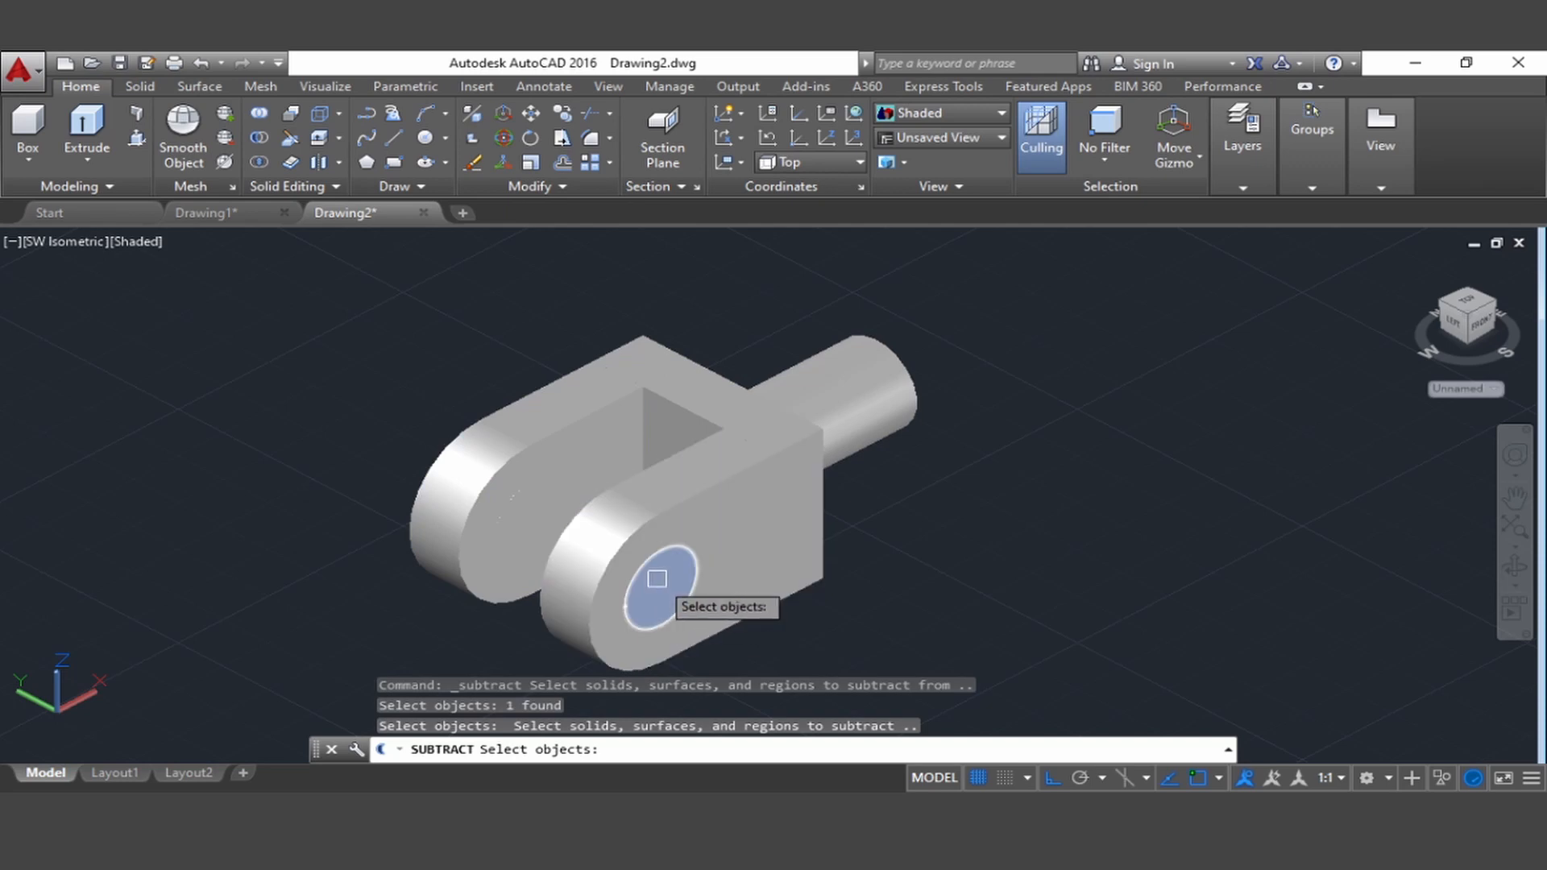
pyautogui.click(657, 578)
pyautogui.press('Return')
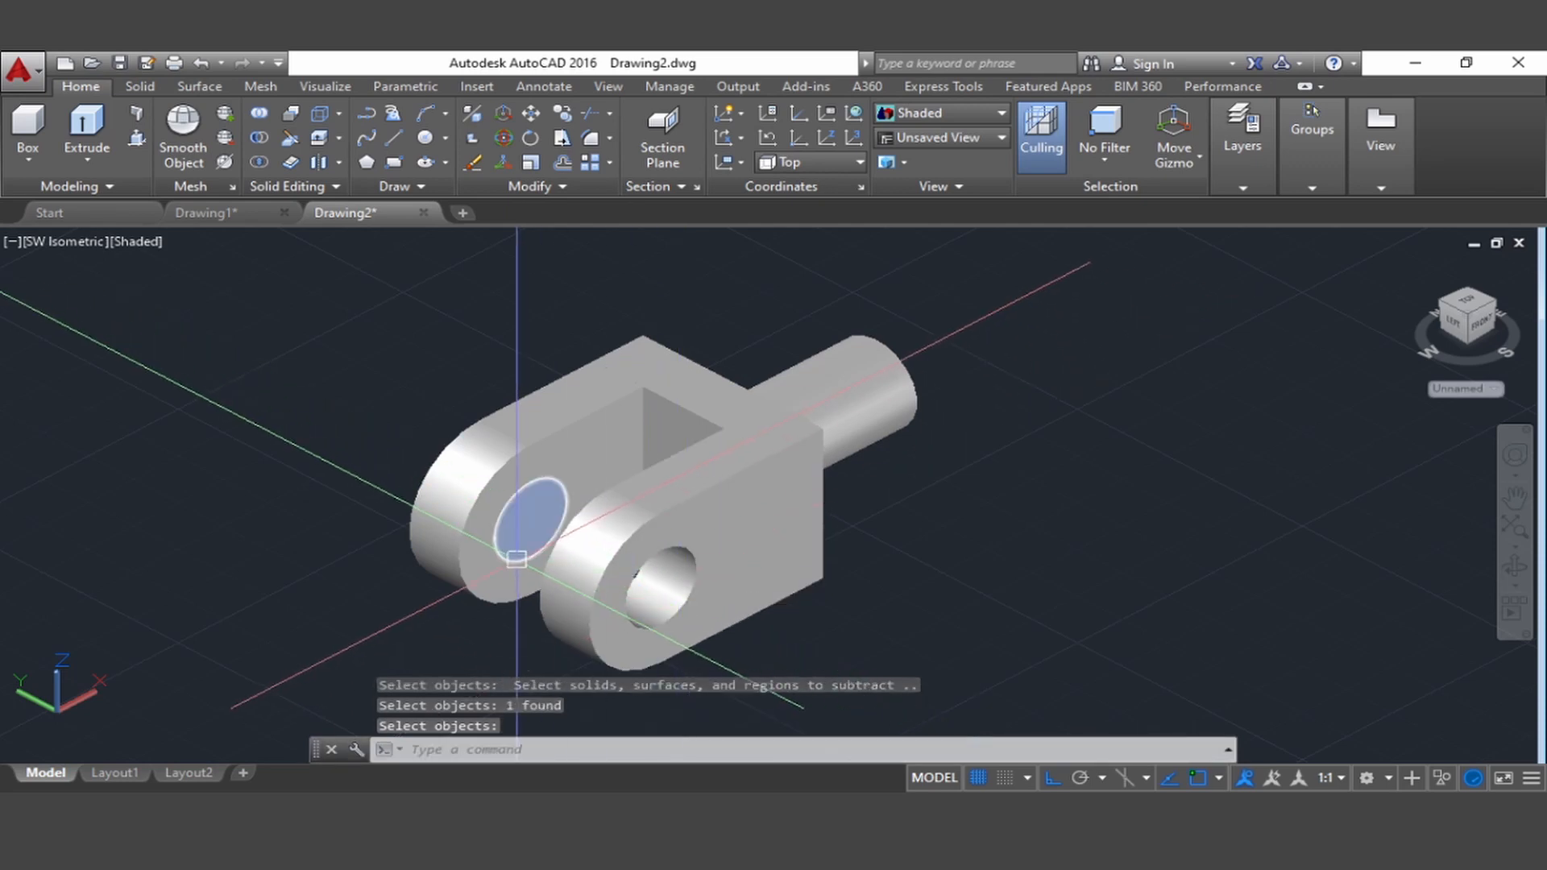
# Subtract the other hole cylinder from the rear eye plate
pyautogui.press('Return')
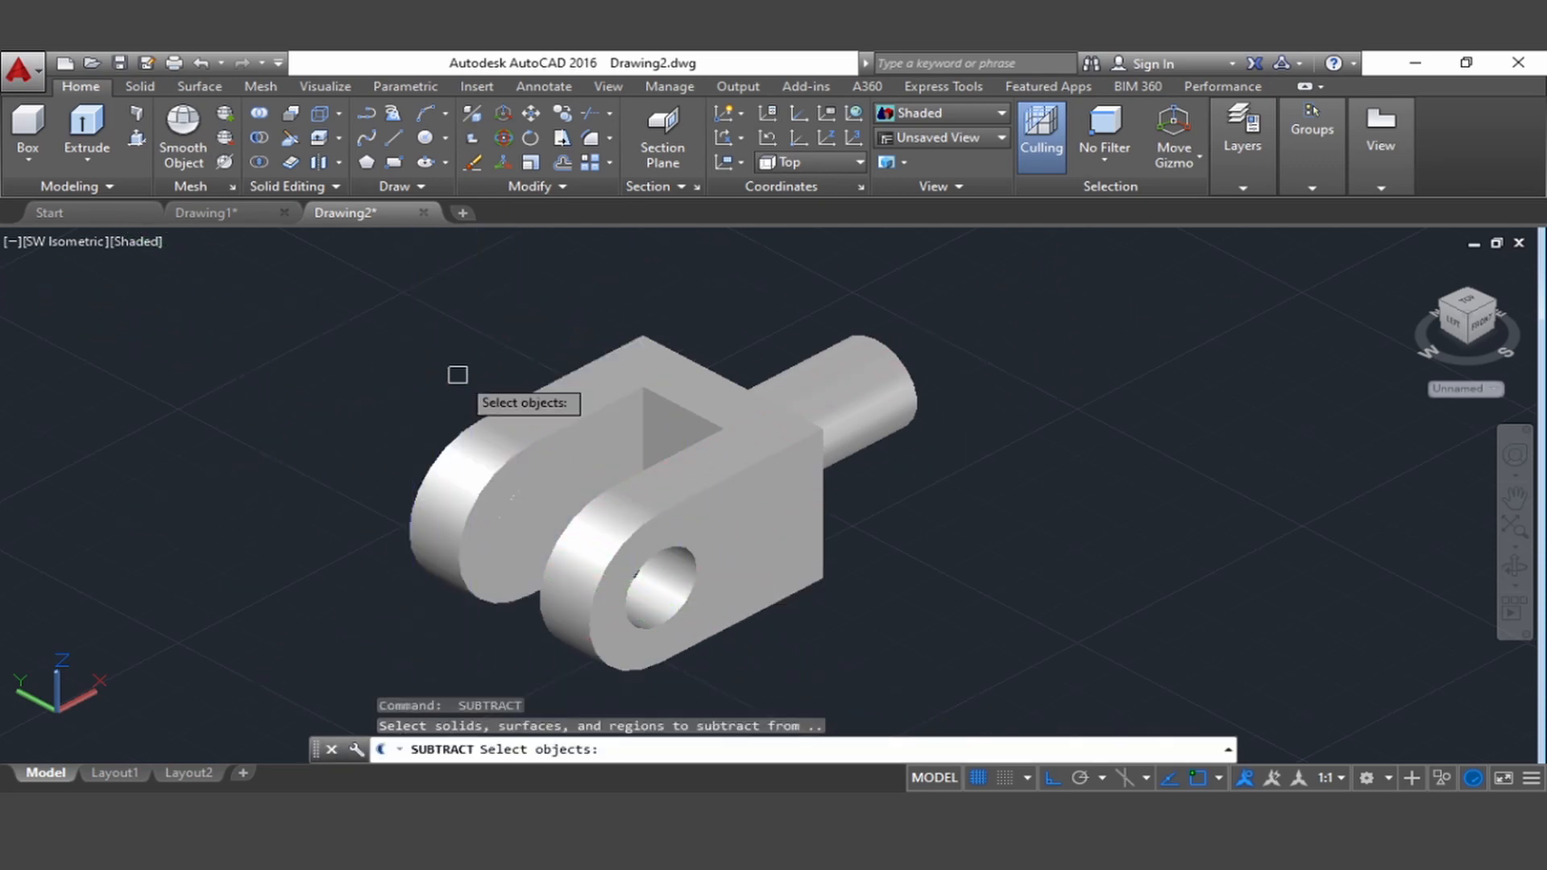
pyautogui.click(539, 409)
pyautogui.press('Return')
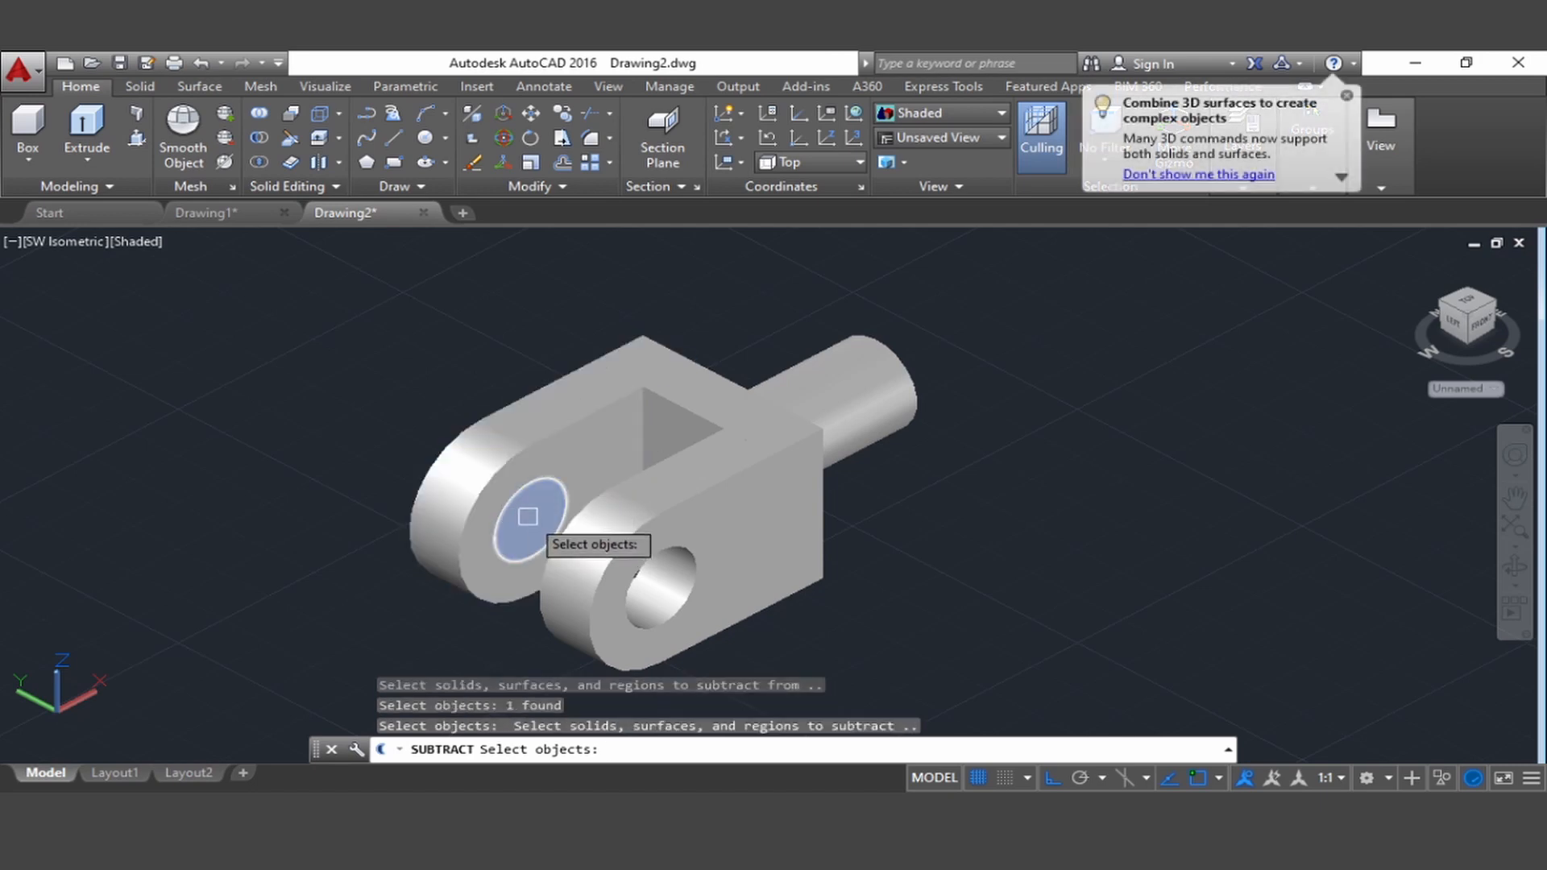
pyautogui.click(528, 517)
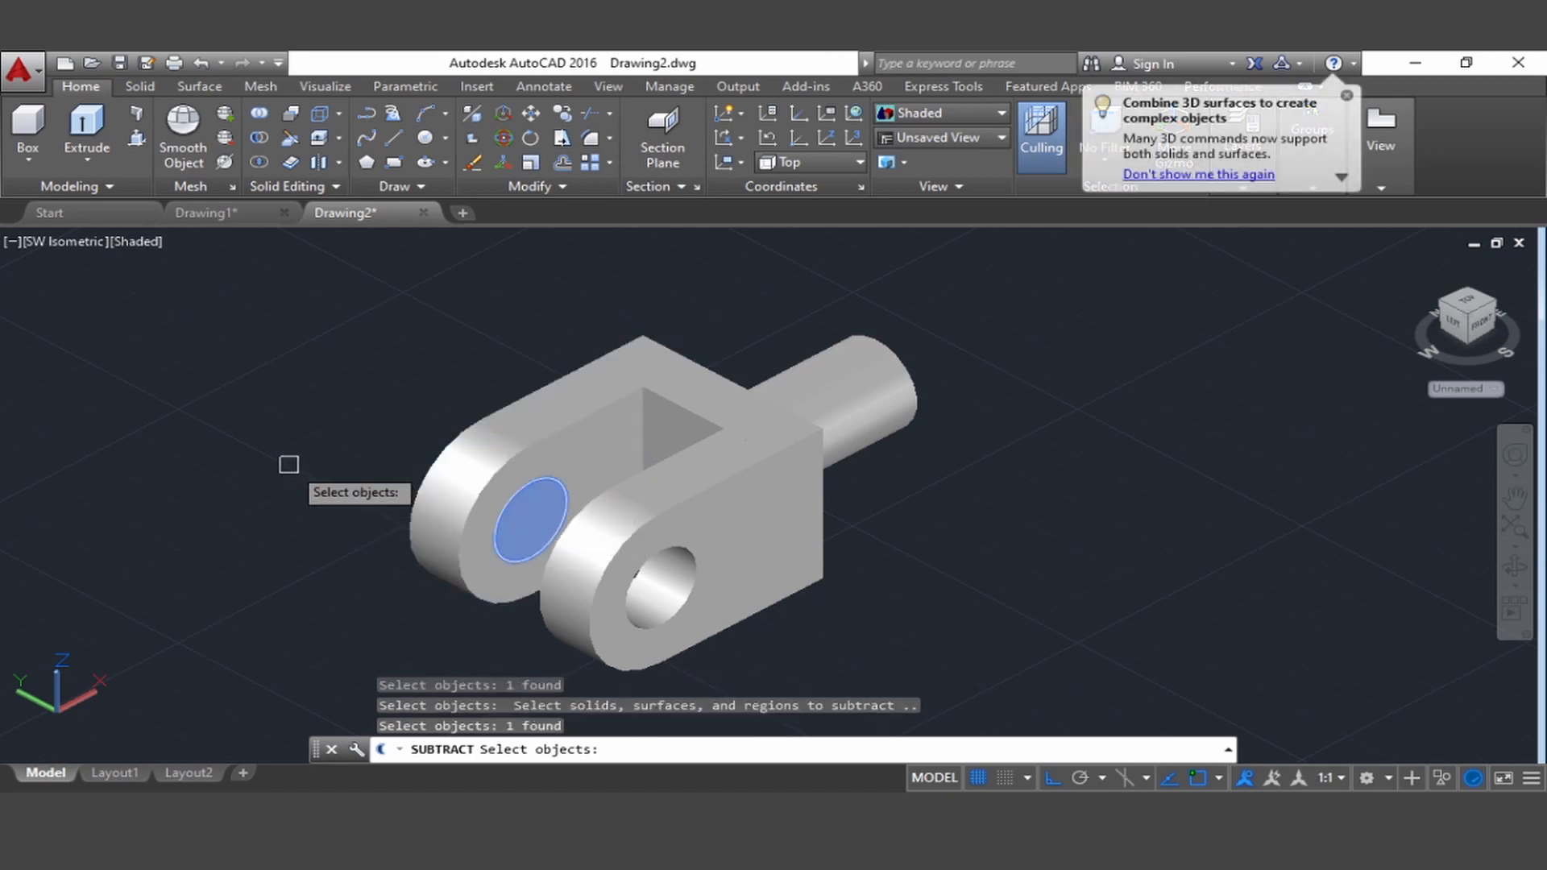
pyautogui.press('Return')
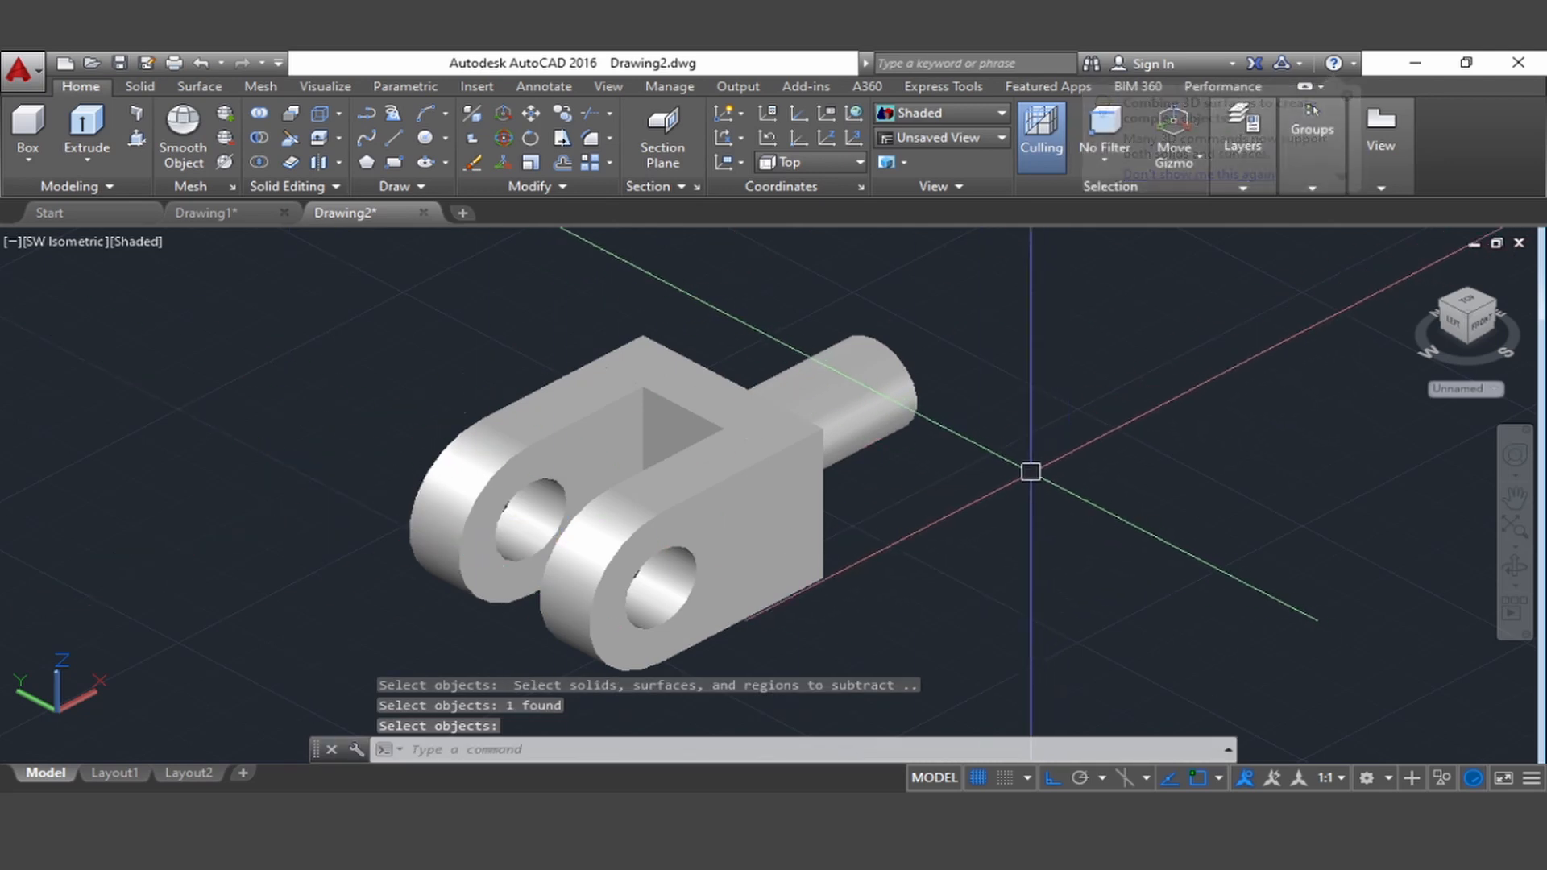
# Union the rear eye plate, the front eye plate and the connecting end block into one solid
pyautogui.moveTo(1029, 469); pyautogui.dragTo(918, 459, button='middle')
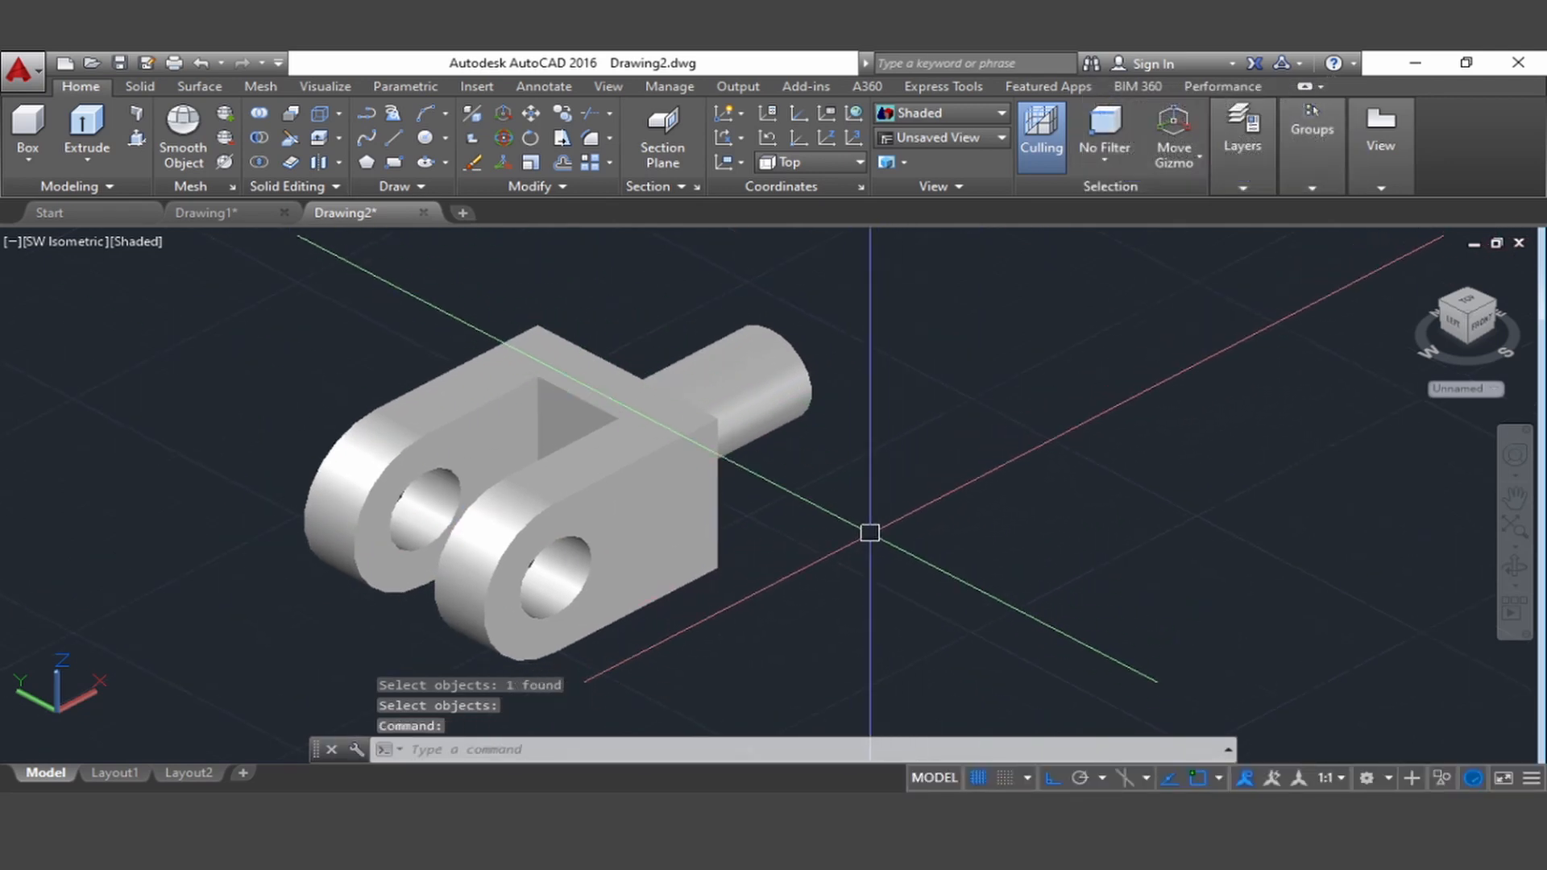
pyautogui.moveTo(870, 528); pyautogui.dragTo(920, 524, button='middle')
pyautogui.moveTo(846, 490); pyautogui.dragTo(878, 520, button='middle')
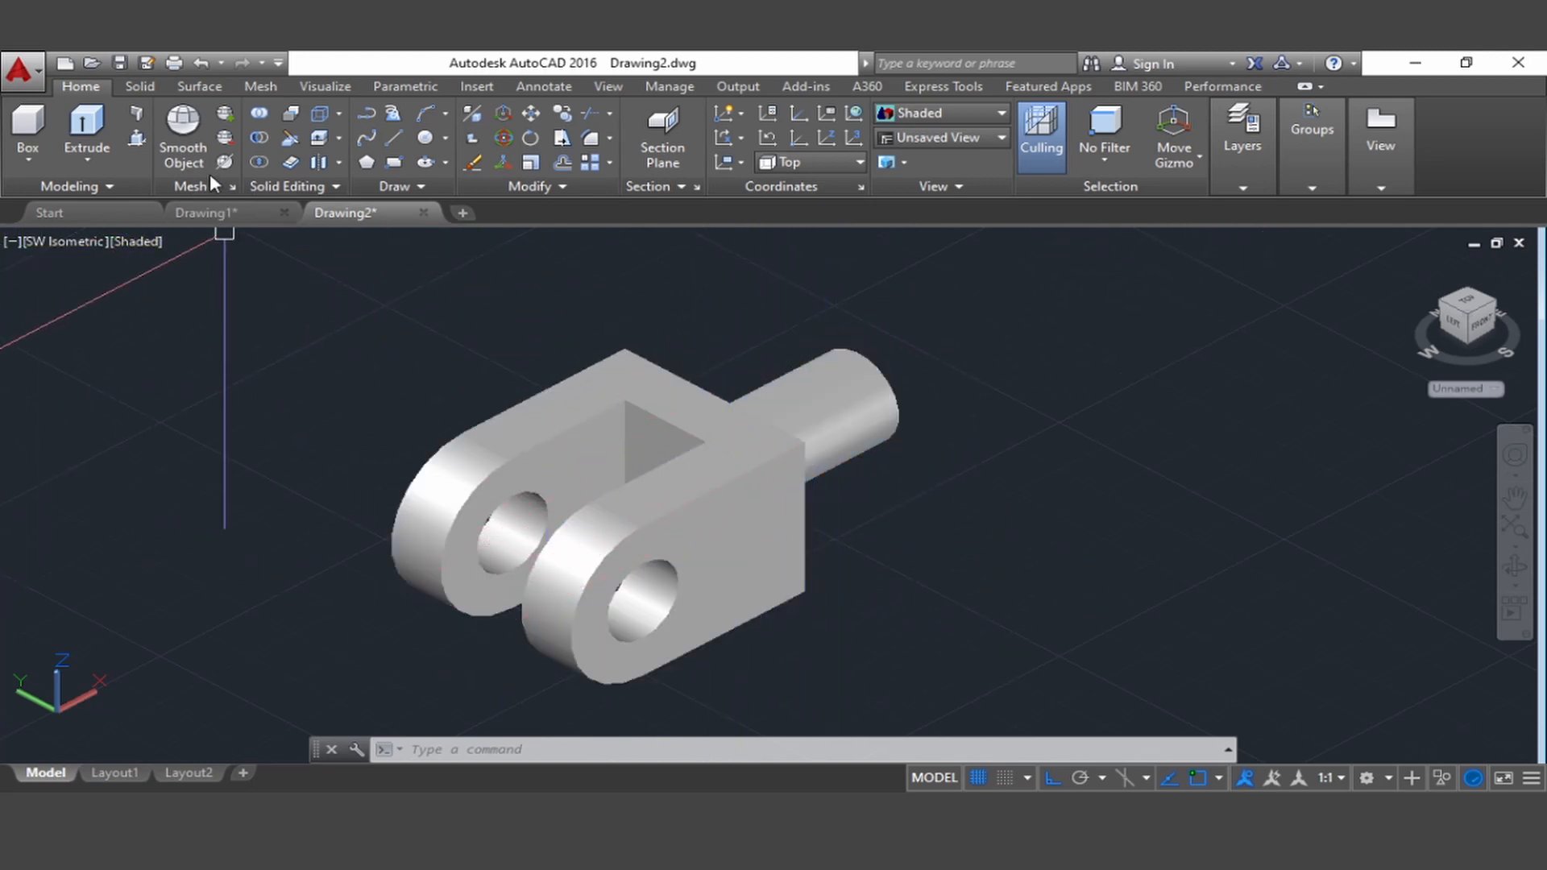
pyautogui.click(259, 117)
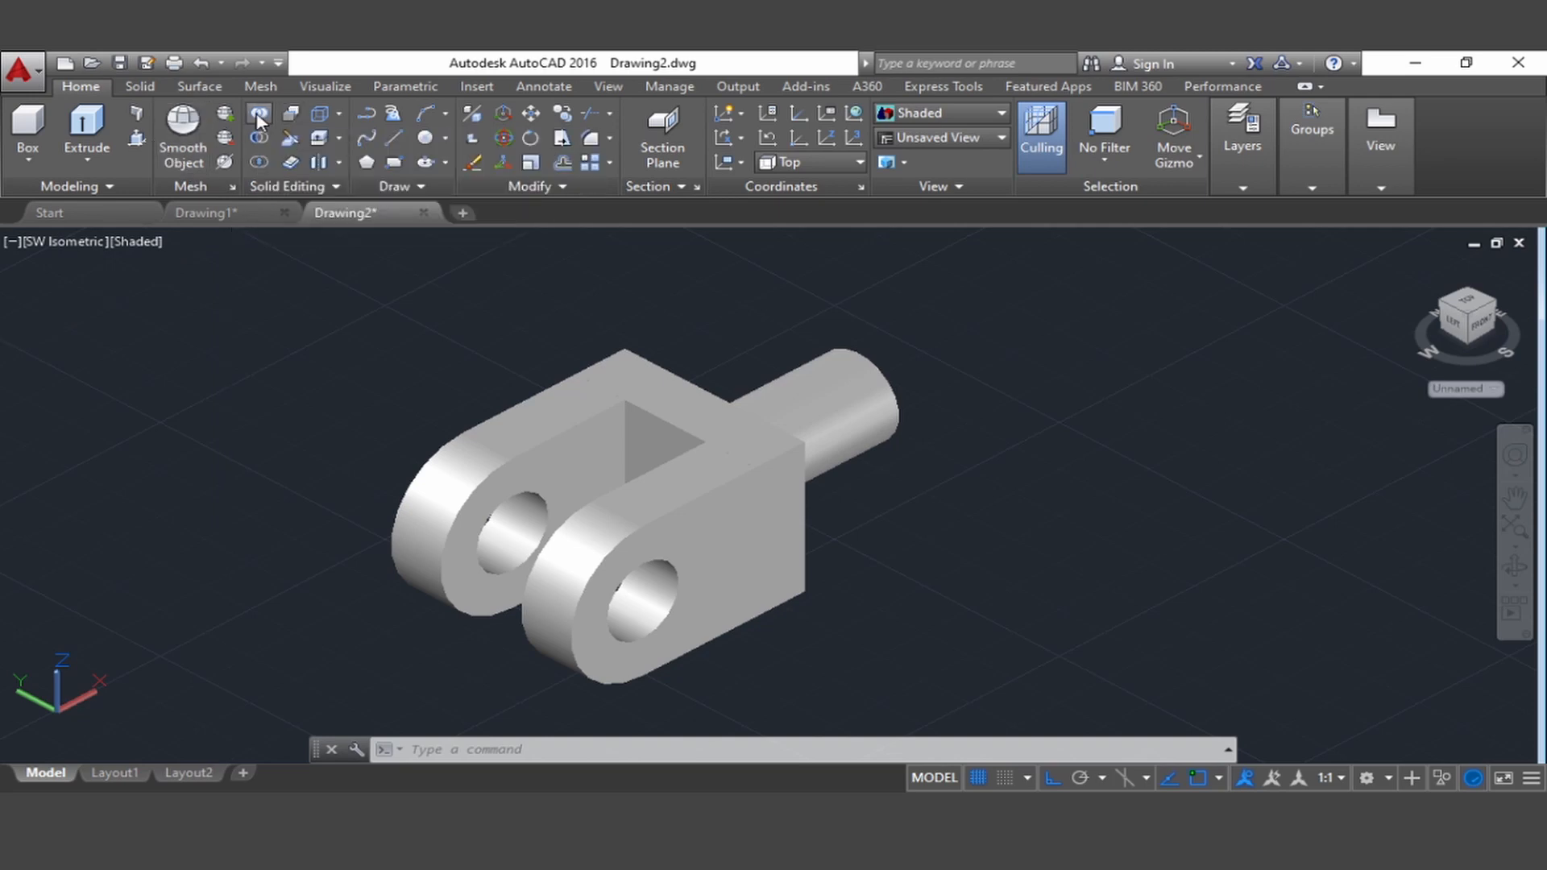
pyautogui.click(535, 446)
pyautogui.click(712, 419)
pyautogui.click(721, 460)
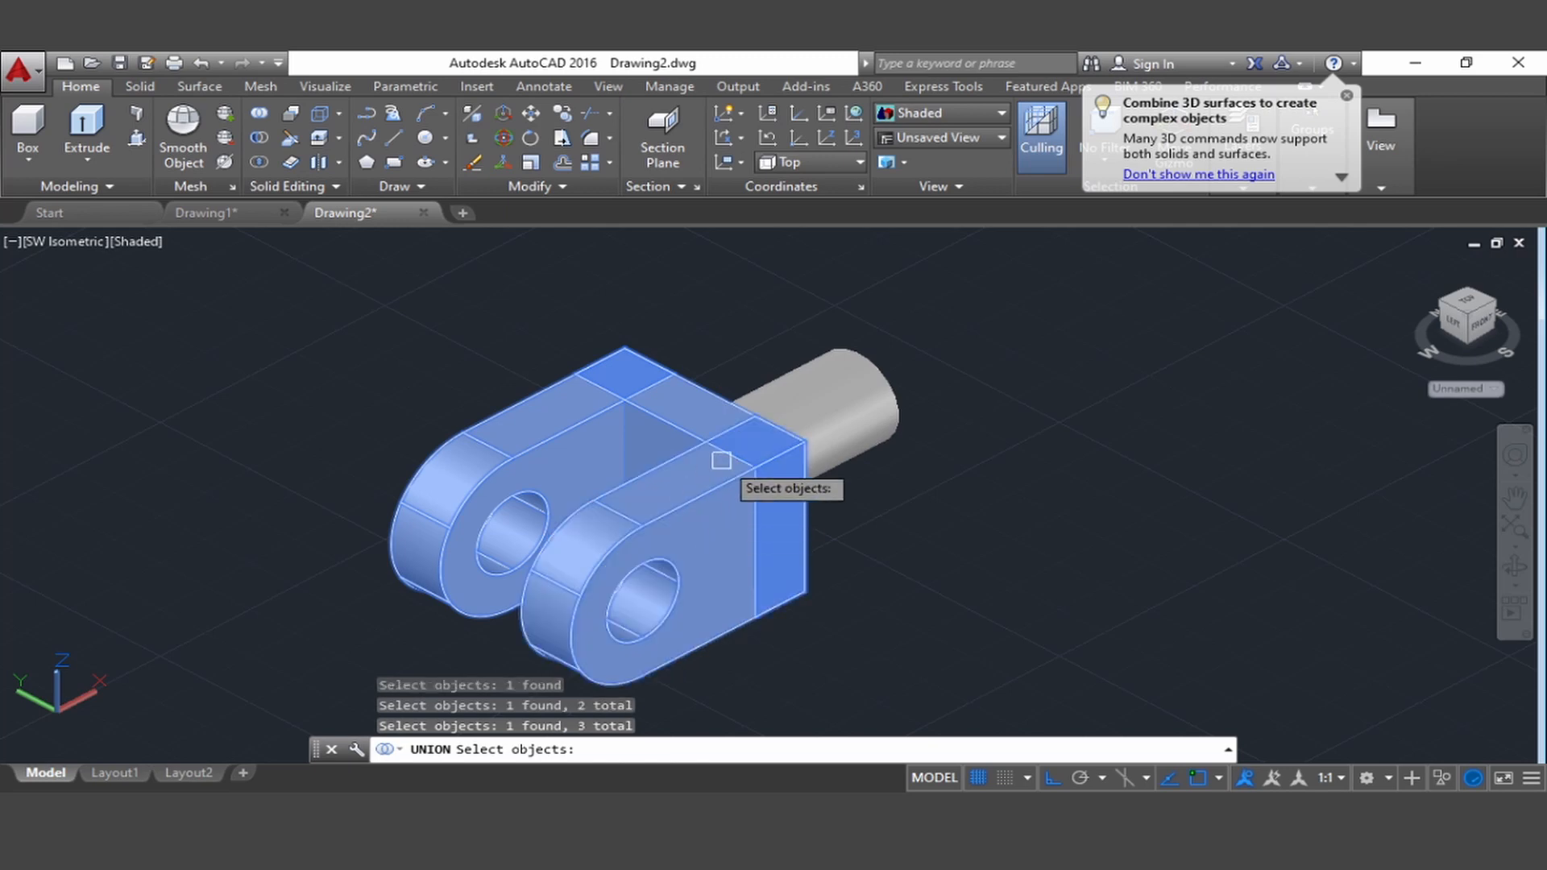
pyautogui.press('Return')
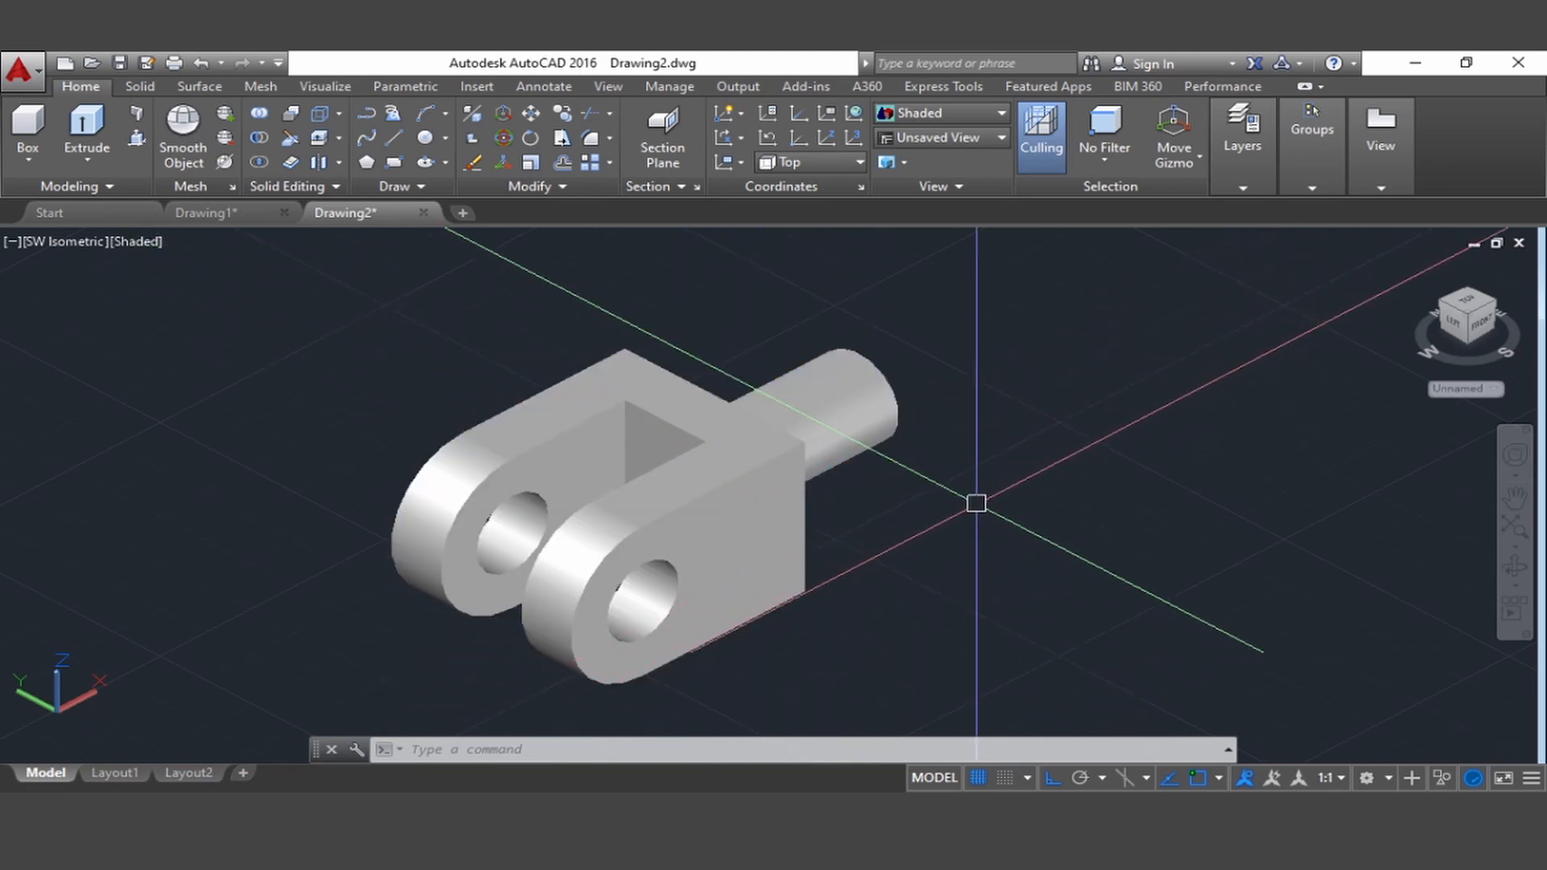
# Inspect the fork end up close and from the shank end, NW isometric, front, left and top views, finishing in SW isometric
pyautogui.scroll(-3, 911, 490)
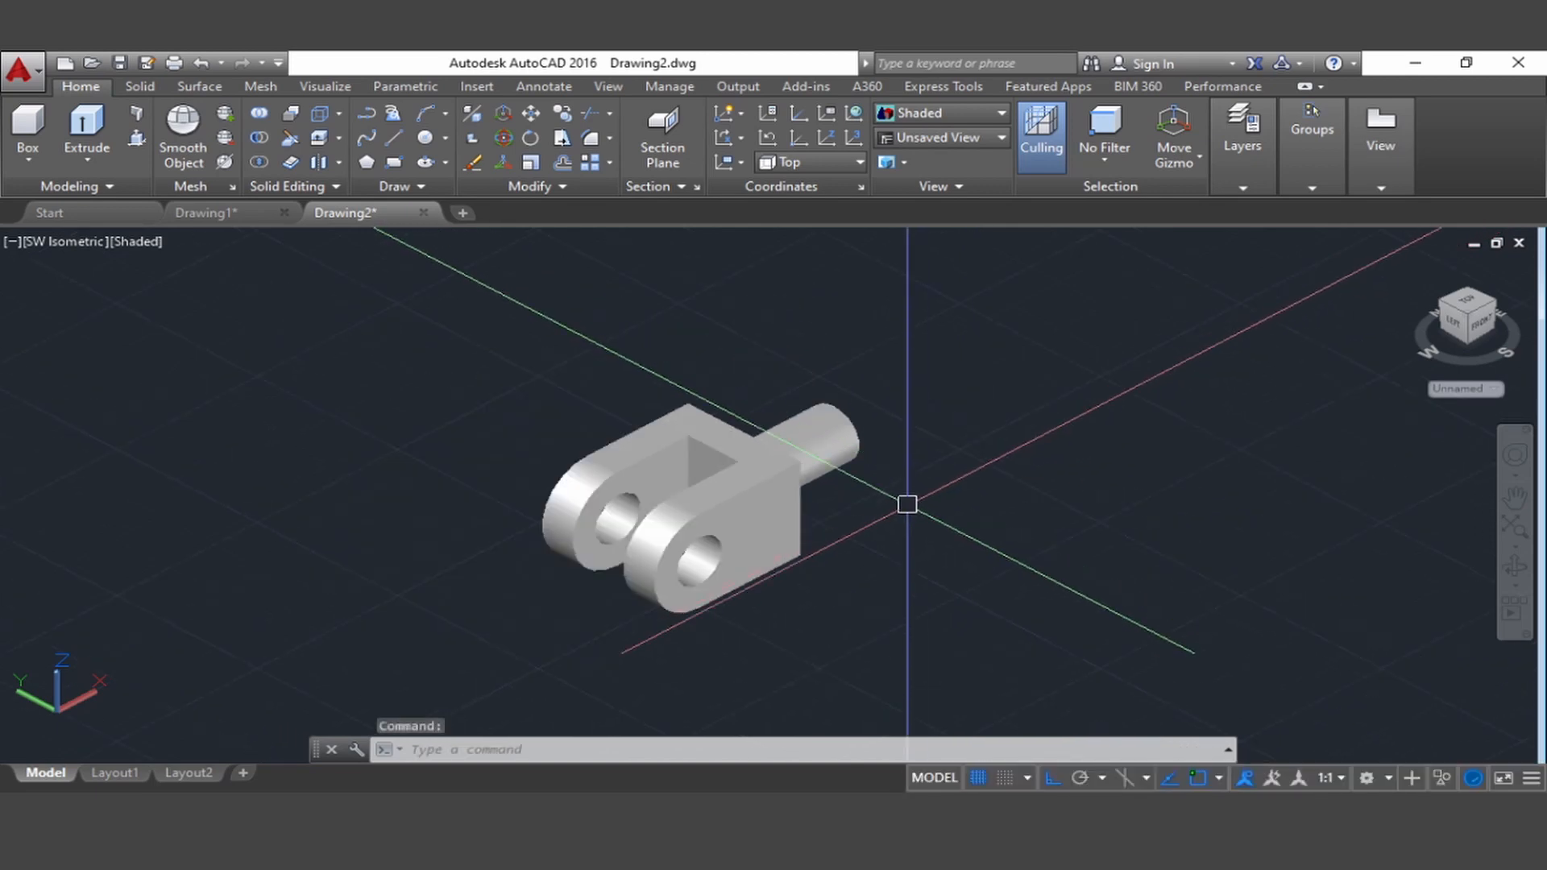
pyautogui.scroll(4, 907, 505)
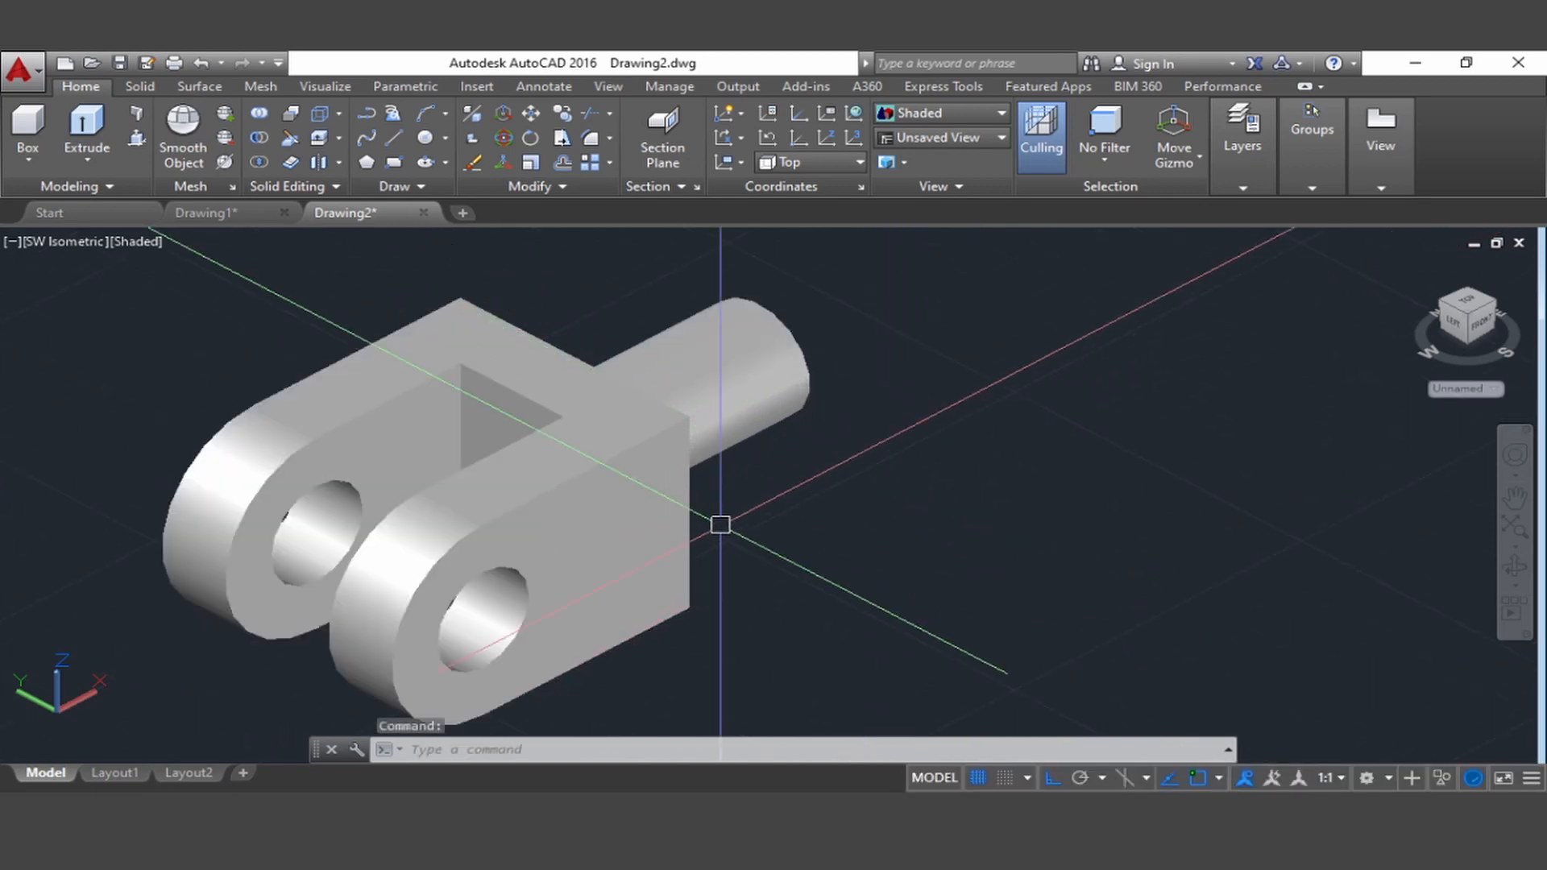
pyautogui.scroll(-2, 1074, 408)
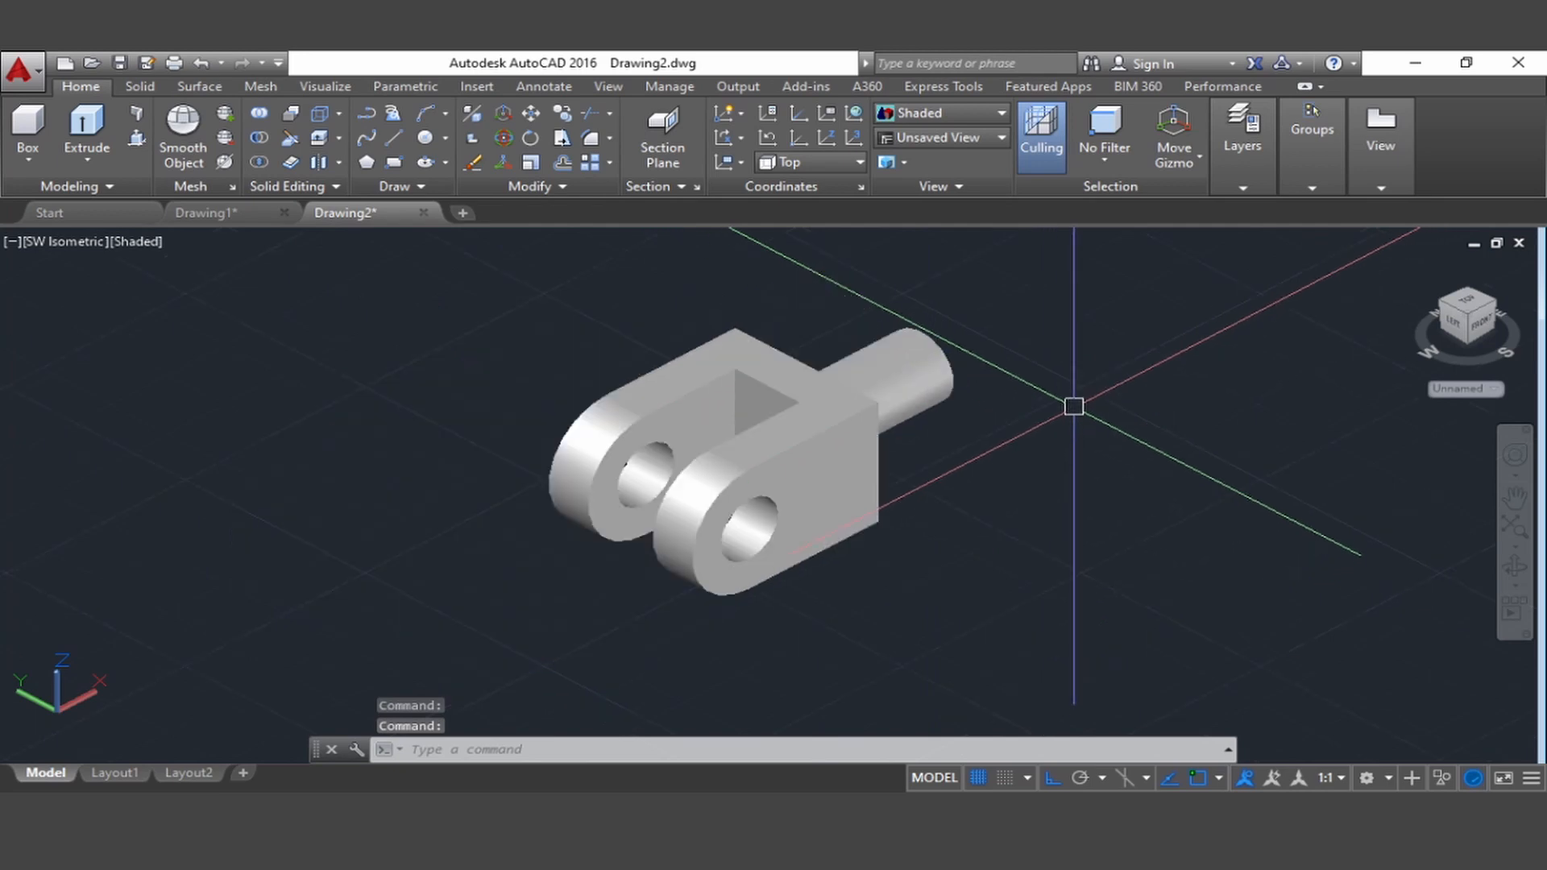
pyautogui.scroll(2, 1087, 415)
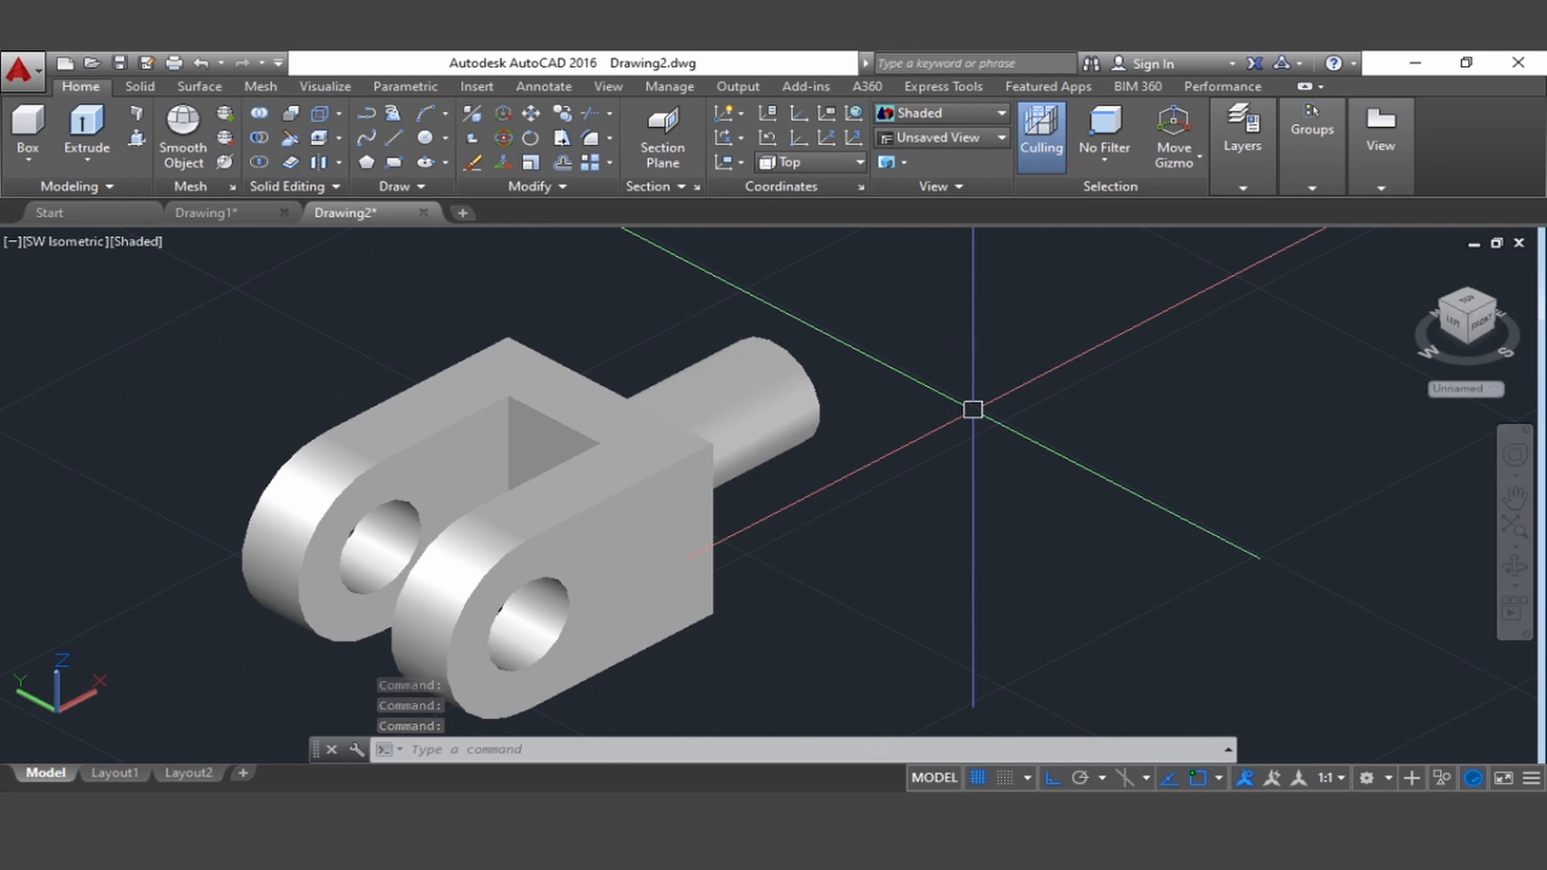
pyautogui.moveTo(973, 409); pyautogui.dragTo(1018, 383, button='middle')
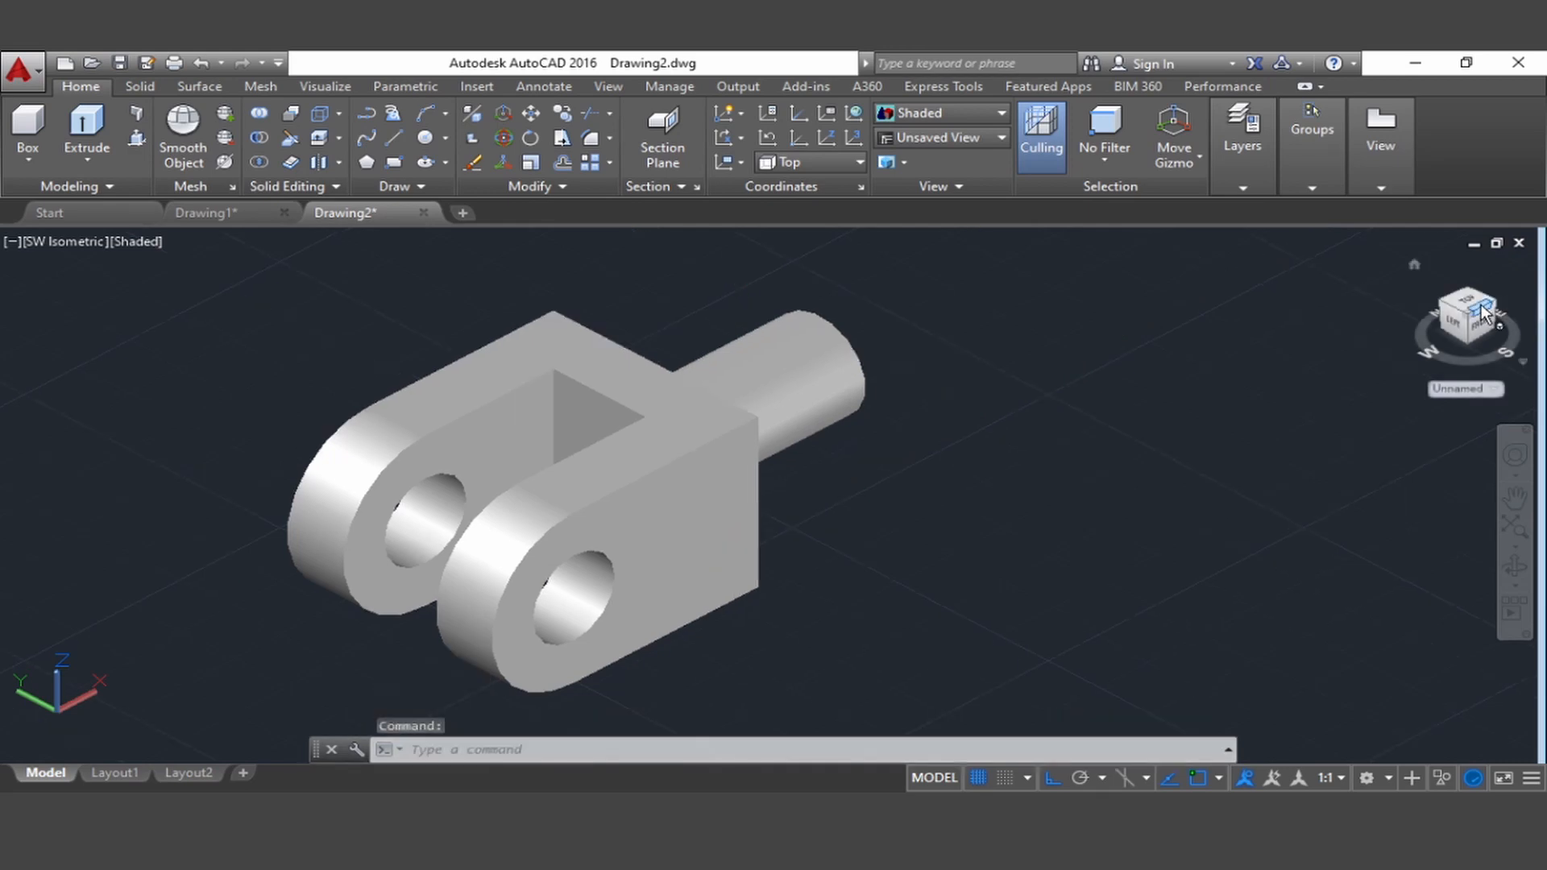
pyautogui.click(1481, 313)
pyautogui.click(1488, 320)
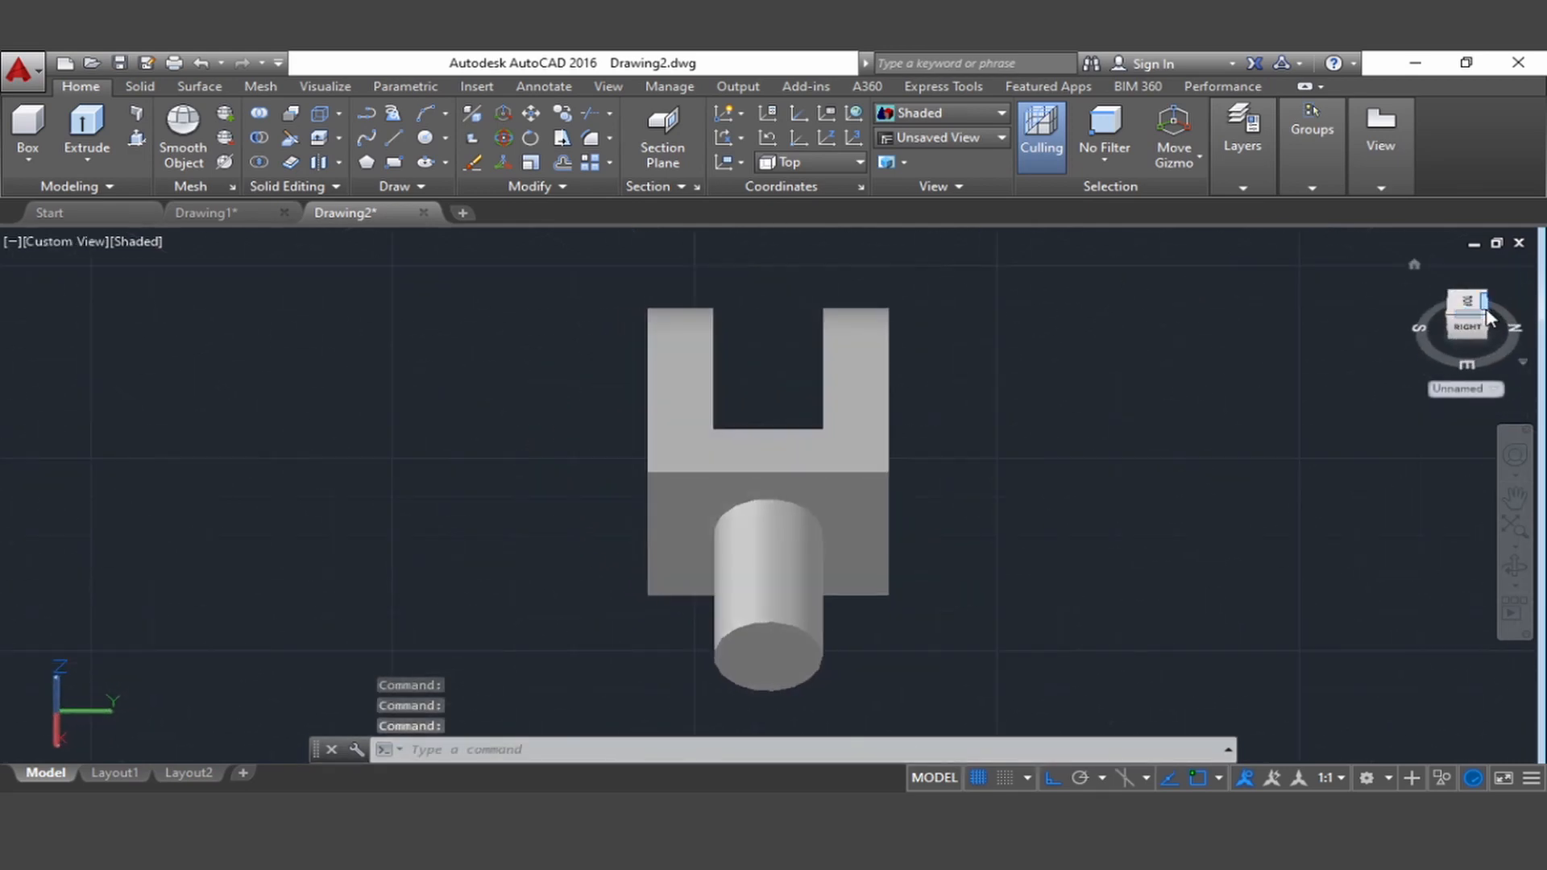
pyautogui.click(1486, 315)
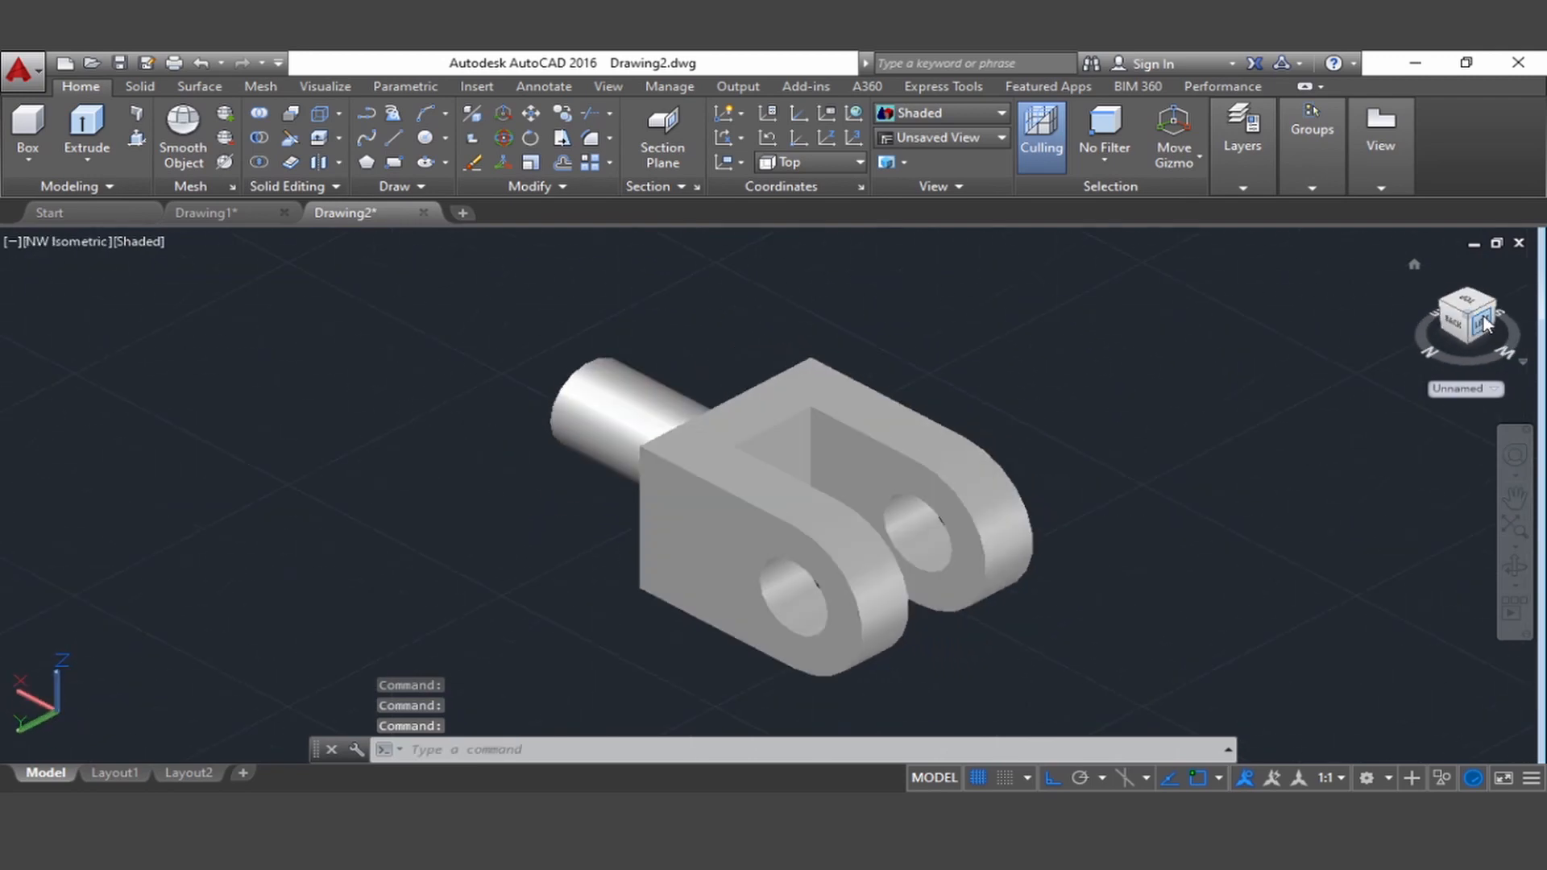
pyautogui.click(1486, 316)
pyautogui.click(1484, 314)
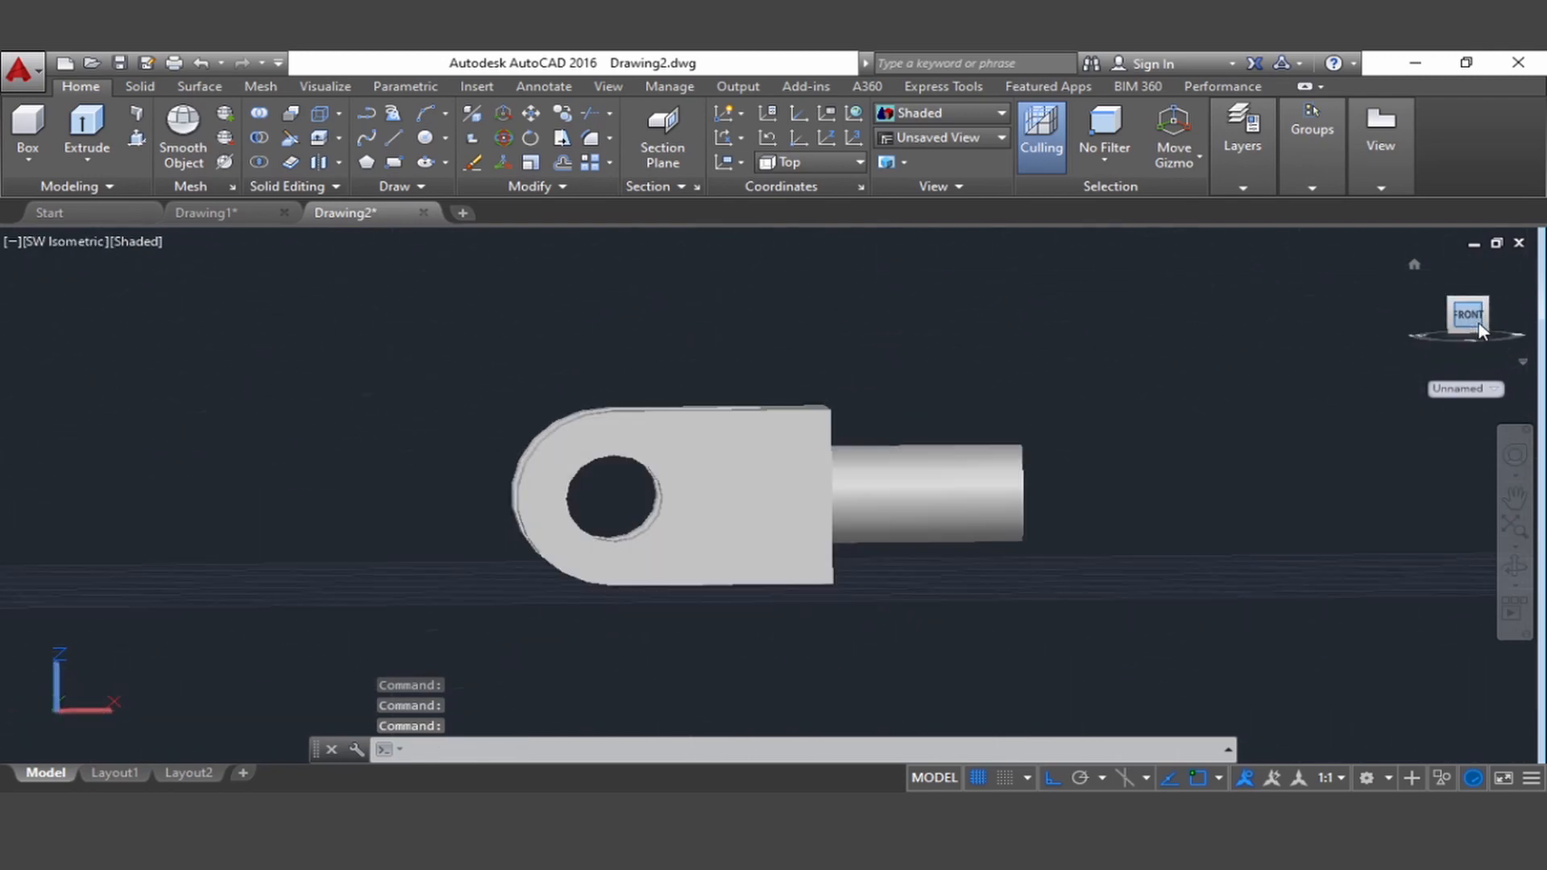
pyautogui.click(1482, 315)
pyautogui.click(1481, 316)
pyautogui.click(1482, 317)
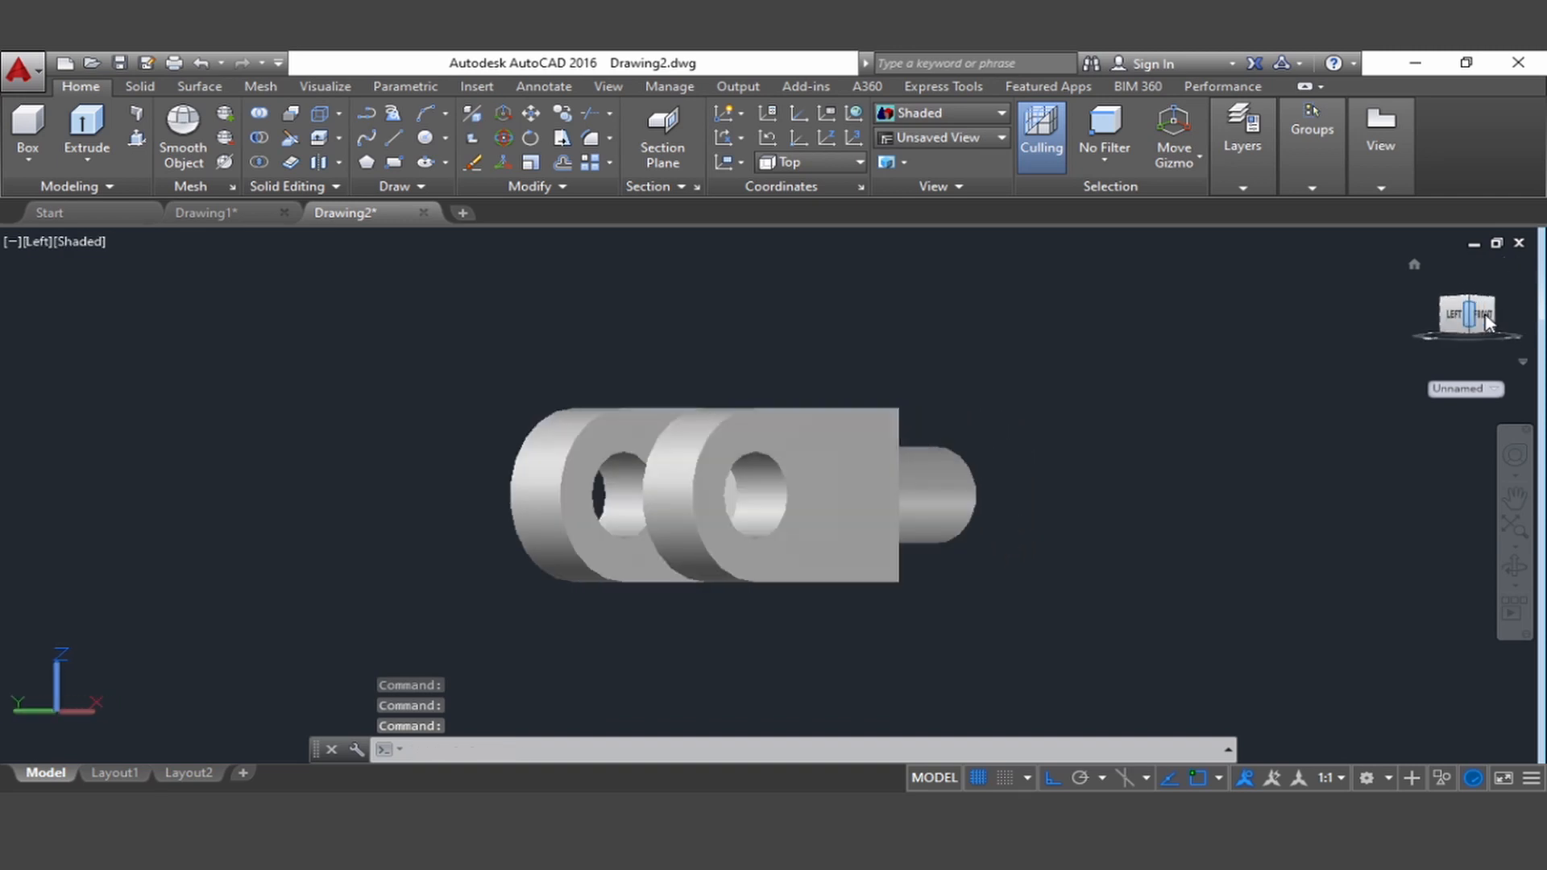
pyautogui.click(1475, 304)
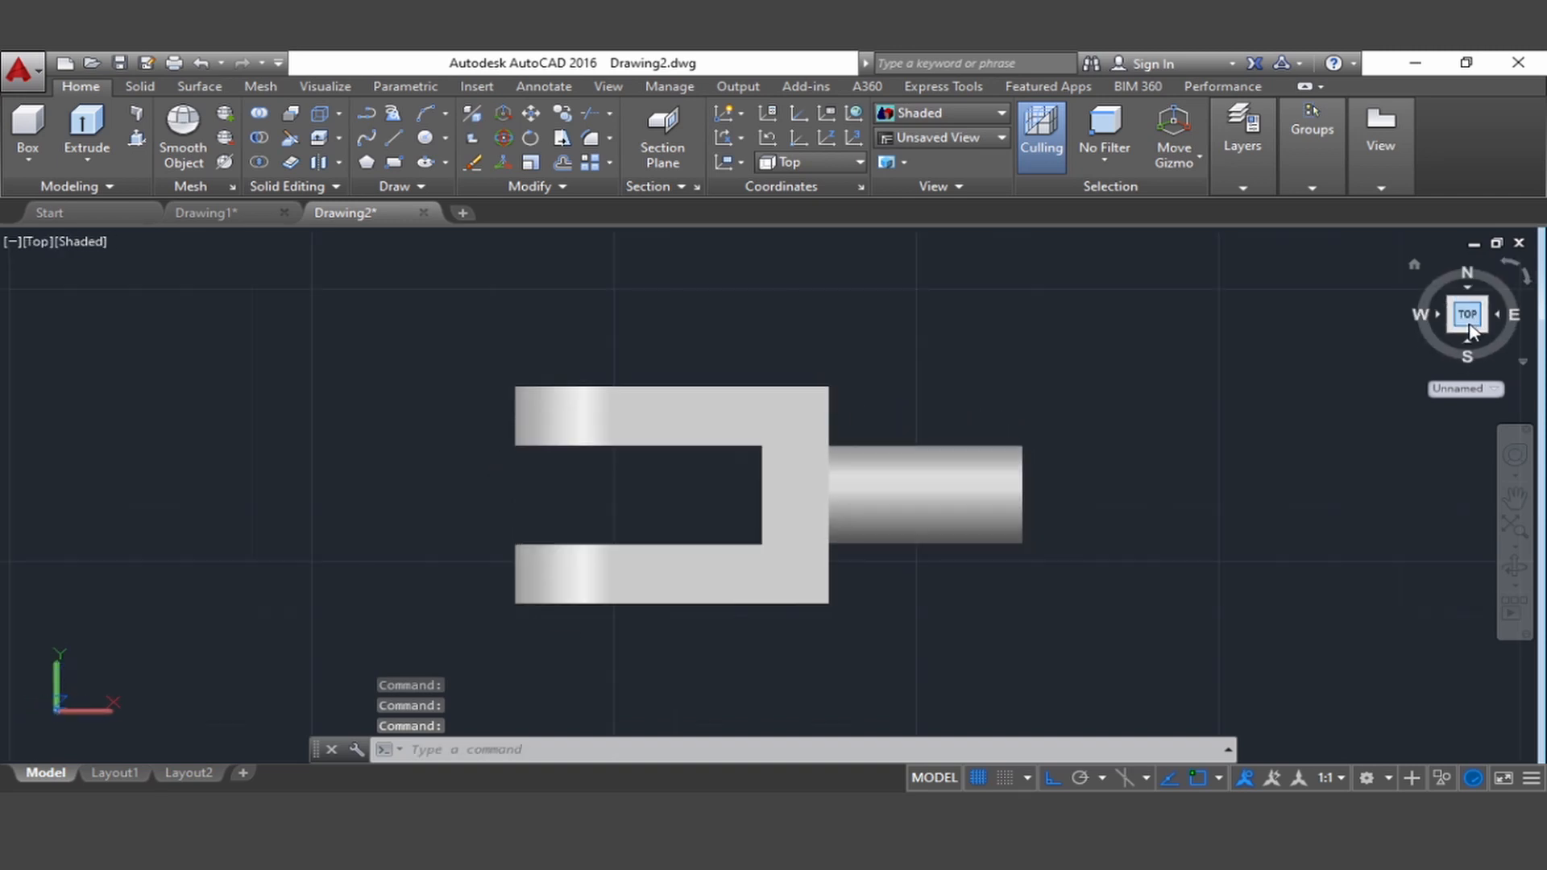
pyautogui.click(1451, 330)
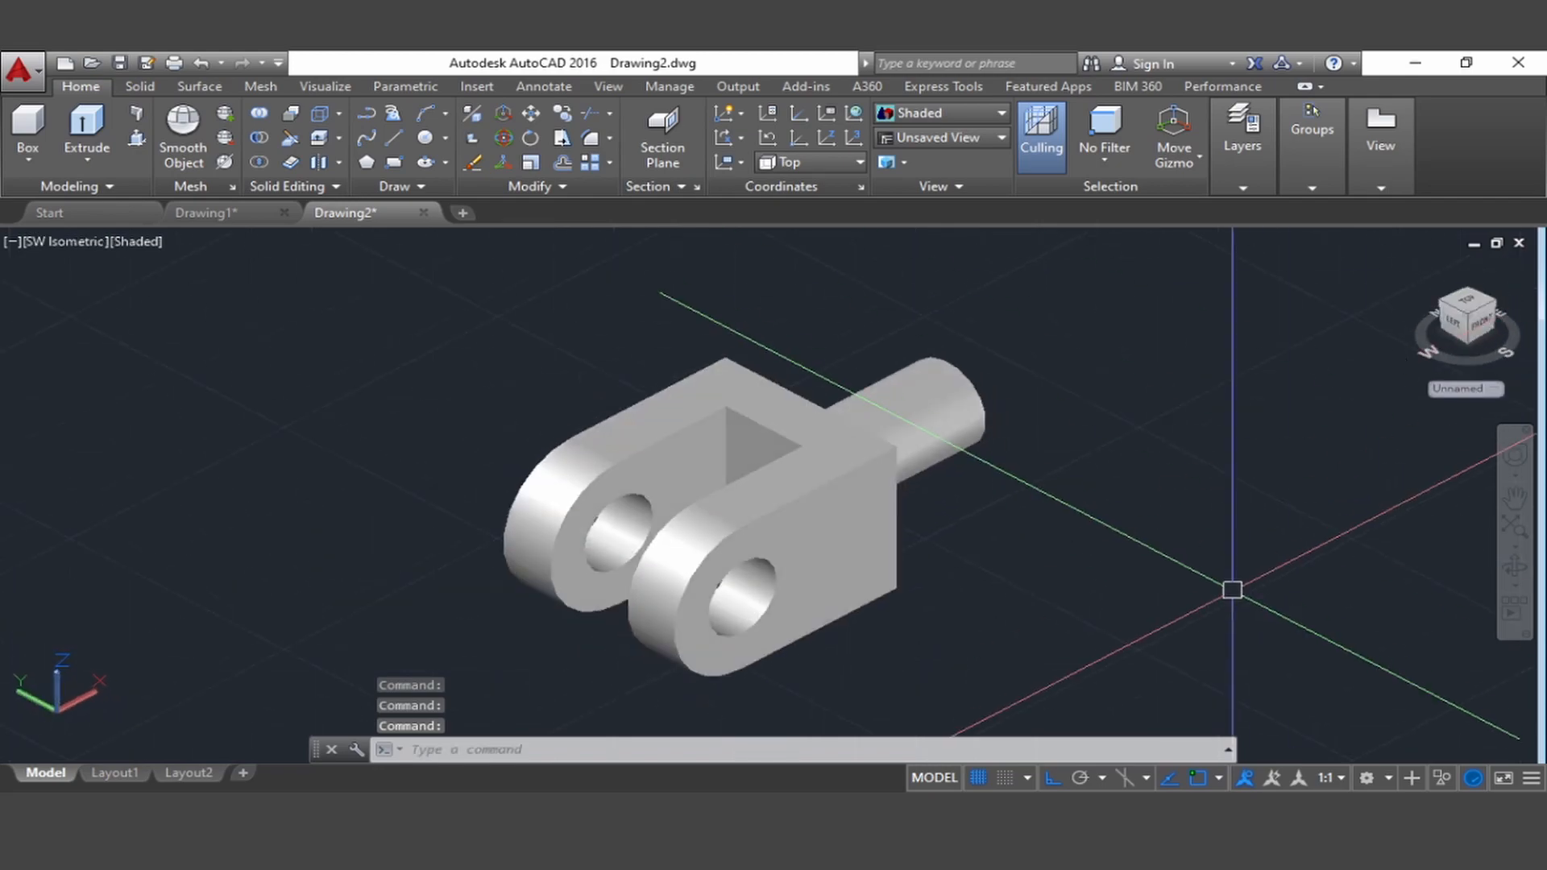